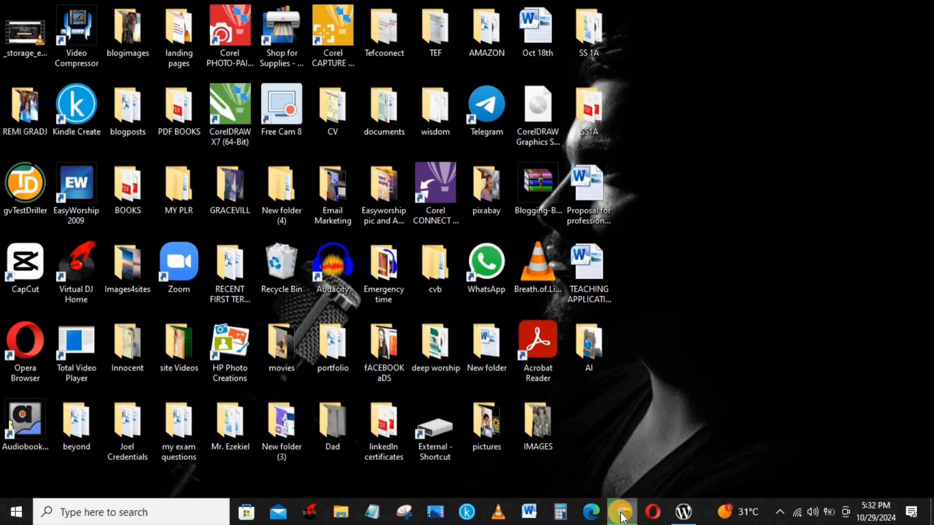
Return to Chrome's Google results for 'bitnami wordpress download' and scroll back to the top
left_click(622, 512)
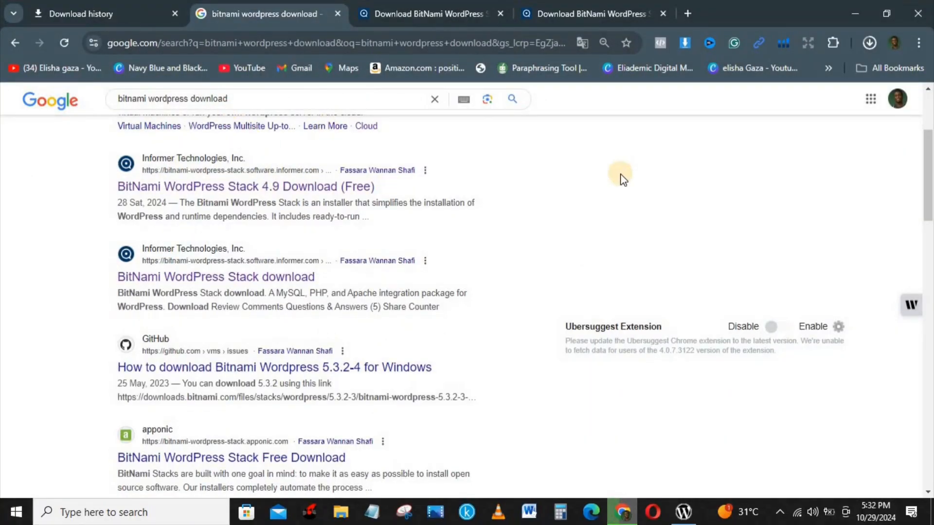
scroll(929, 141, "up", 3)
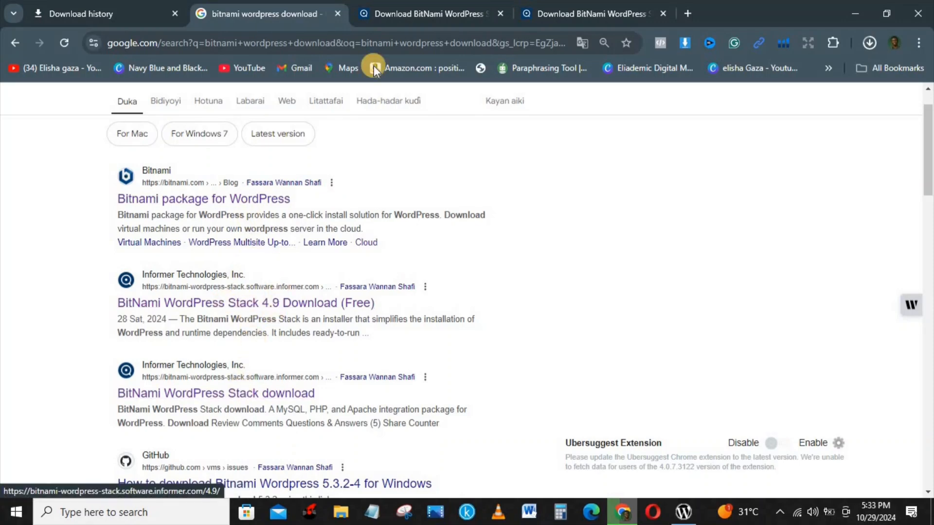
Show the download section for BitNami WordPress Stack 4.9.8 on Software Informer
left_click(412, 12)
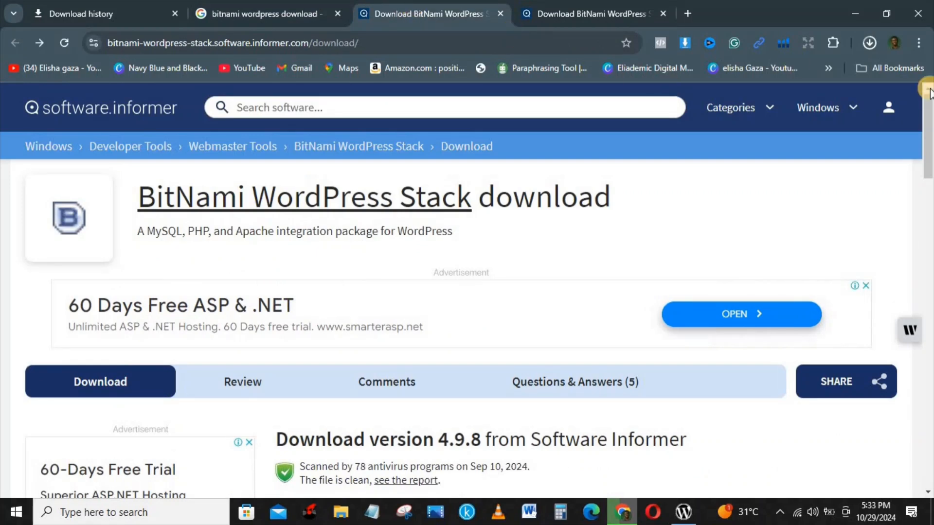
scroll(929, 119, "down", 1)
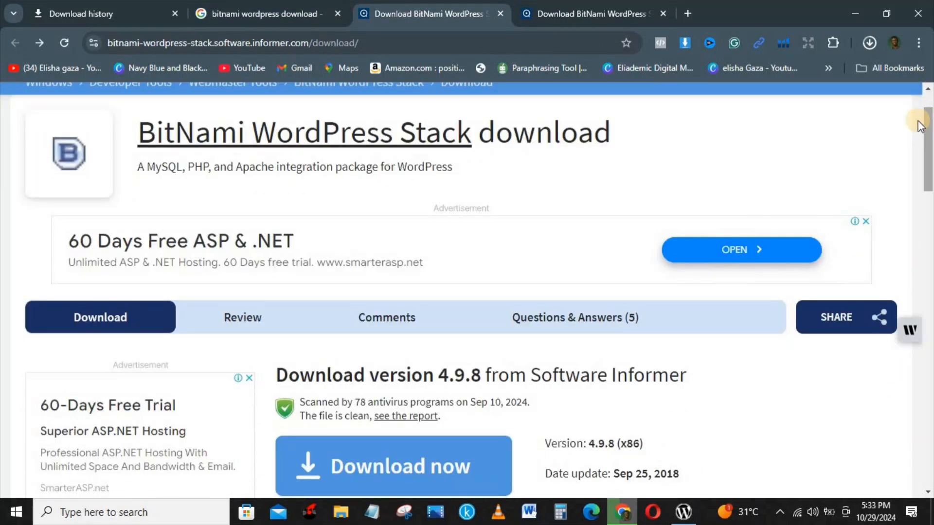
left_click(110, 319)
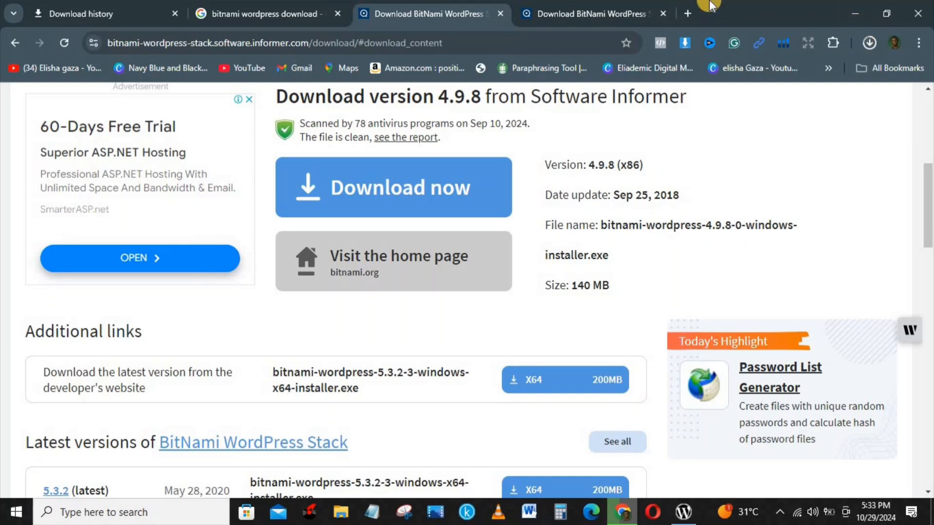
Launch the downloaded bitnami-wordpress-4.8.2-0-windows-installer.exe from Chrome's download history
left_click(75, 16)
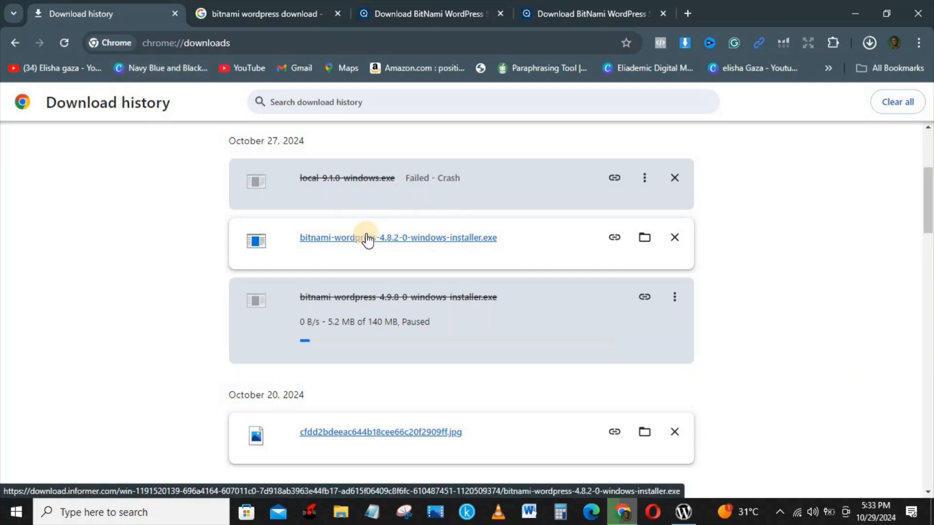
left_click(683, 515)
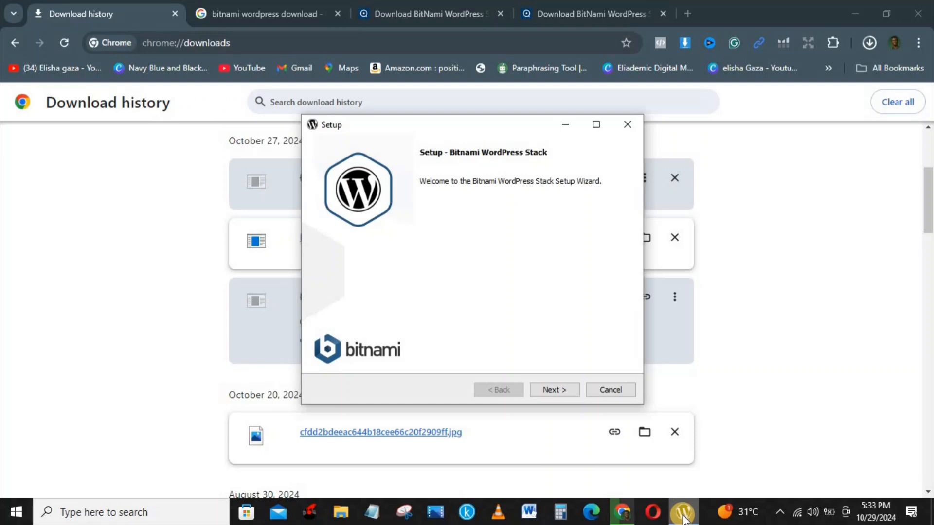
Accept the default components and the C:\Bitnami\wordpress-4.8.2-0 installation folder
left_click(553, 390)
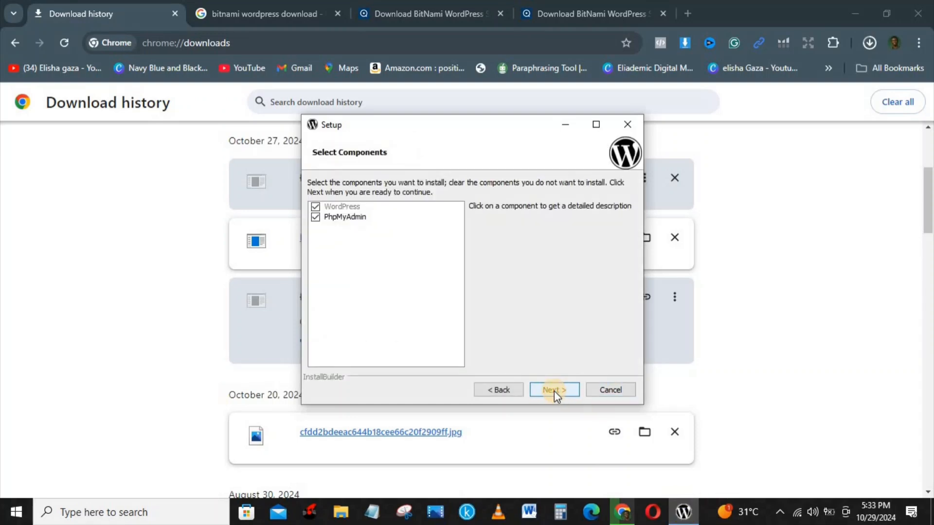
left_click(552, 389)
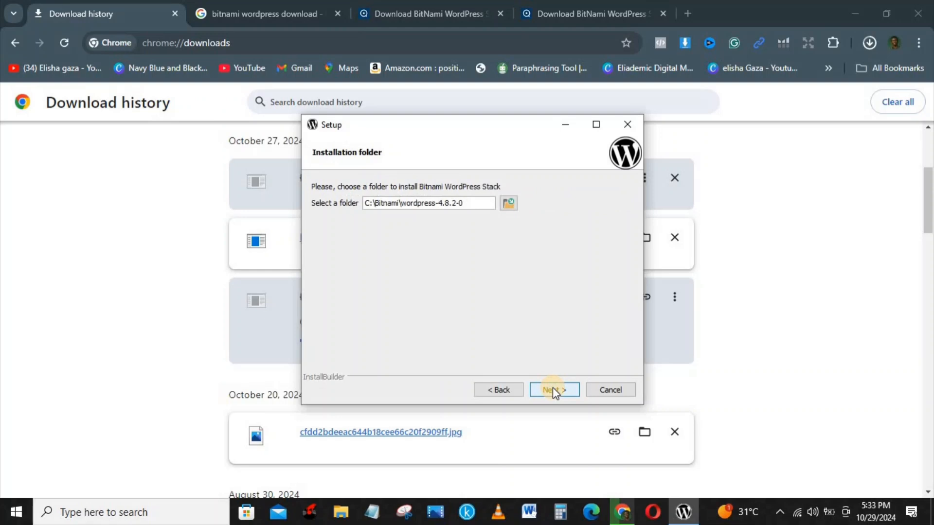
left_click(550, 389)
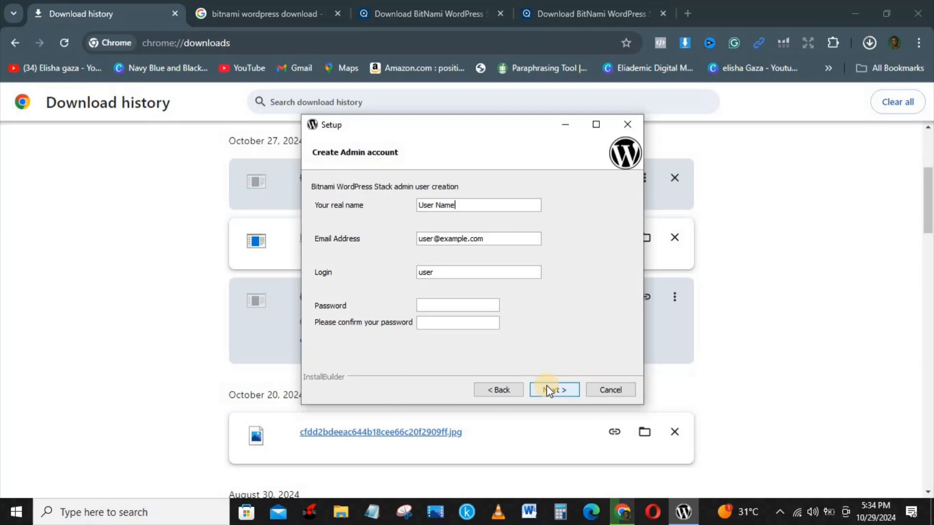
Replace the default real name and e-mail address with the user's own name and e-mail
key("BackSpace")
key("BackSpace")
key("BackSpace")
key("BackSpace")
key("BackSpace")
key("BackSpace")
key("BackSpace")
key("BackSpace")
key("BackSpace")
type("GAZA ELISHA")
left_click(504, 235)
key("BackSpace")
key("BackSpace")
key("BackSpace")
key("BackSpace")
key("BackSpace")
key("BackSpace")
key("BackSpace")
key("BackSpace")
key("BackSpace")
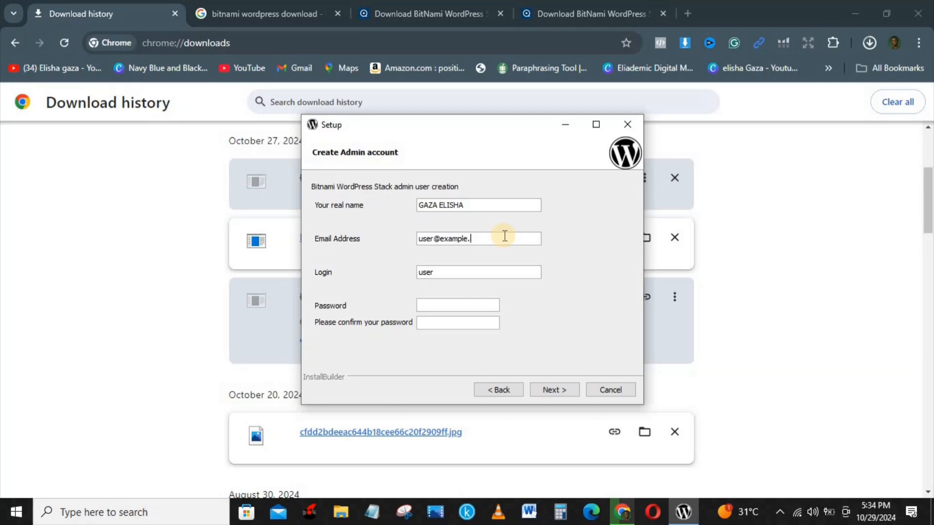
key("BackSpace")
key("BackSpace")
key("BackSpace")
key("BackSpace")
key("BackSpace")
key("BackSpace")
key("BackSpace")
type("ELI")
key("BackSpace")
key("BackSpace")
key("BackSpace")
Set the admin account login to 'admin', correcting the typos along the way
left_click(460, 270)
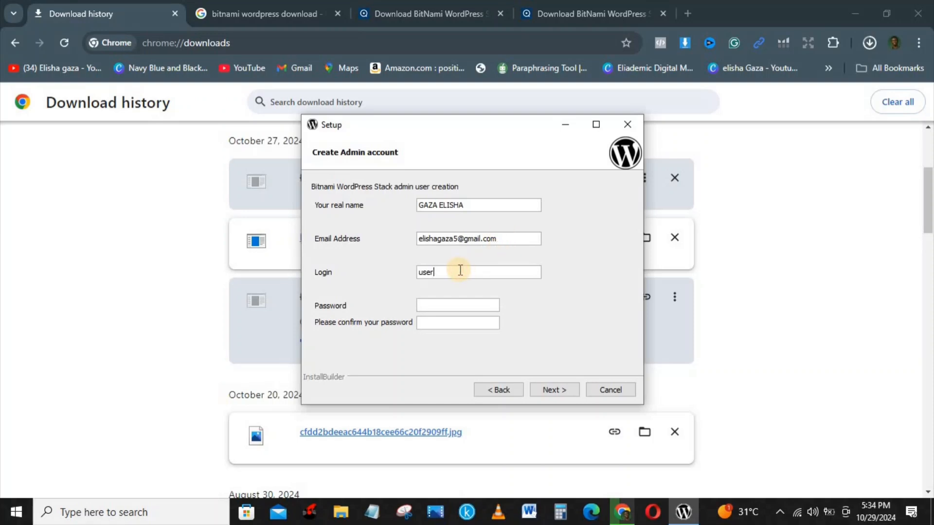
key("BackSpace")
key("BackSpace")
key("BackSpace")
key("BackSpace")
type("Adm")
key("BackSpace")
key("BackSpace")
key("BackSpace")
type("sdmin")
key("BackSpace")
key("BackSpace")
key("BackSpace")
key("BackSpace")
key("BackSpace")
type("admin")
Enter the admin password and type it again in the confirmation field
left_click(431, 305)
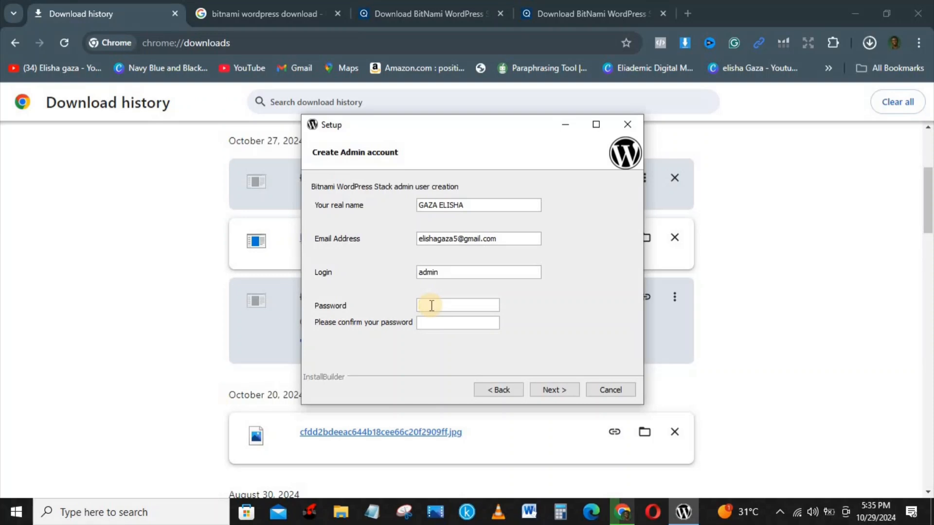
type("***********")
left_click(433, 322)
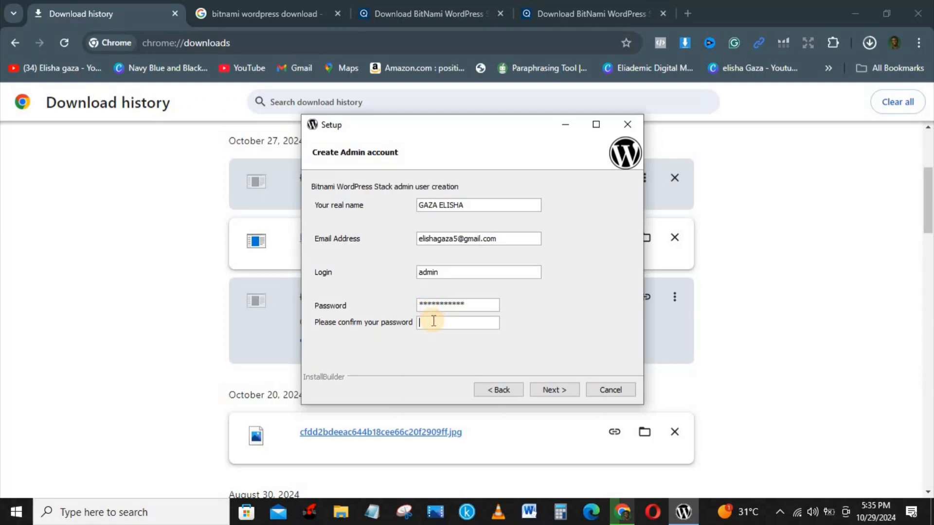
type("************")
Accept the admin account and keep Apache port 81, SSL port 444 and MySQL port 3307
left_click(554, 390)
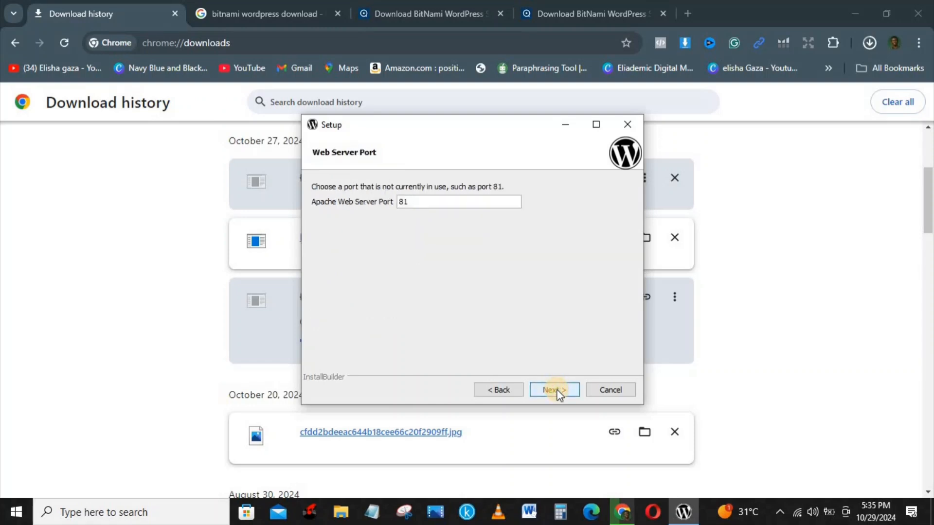
left_click(554, 390)
left_click(556, 389)
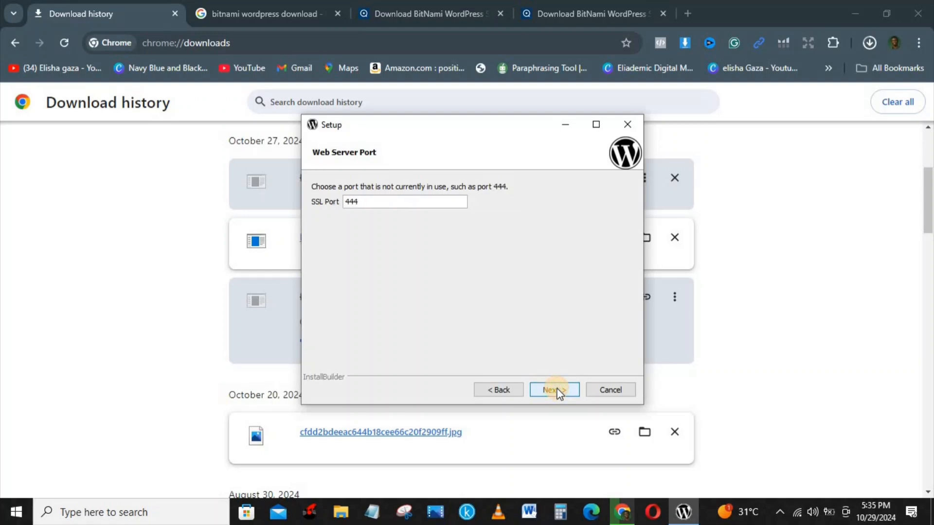
left_click(555, 390)
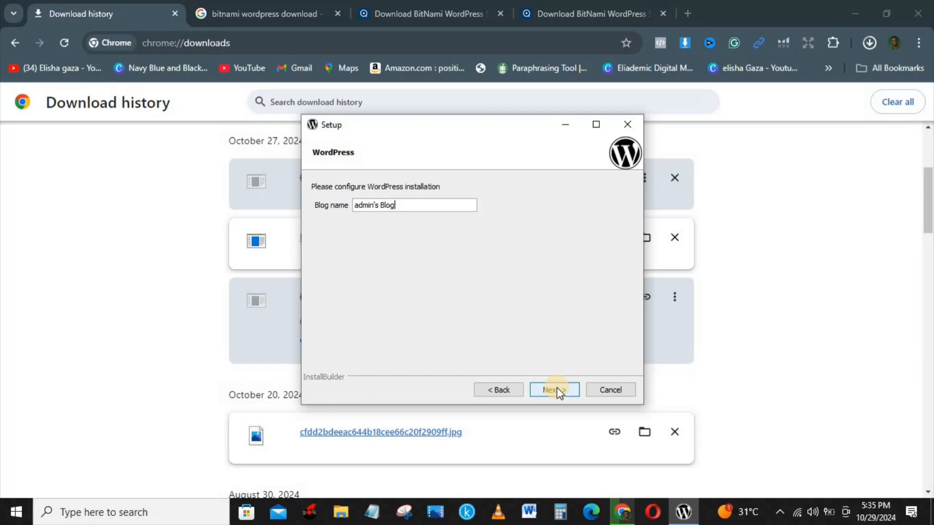
Change the WordPress blog name to 'Tech4real'
key("BackSpace")
key("BackSpace")
key("BackSpace")
key("BackSpace")
key("BackSpace")
key("BackSpace")
key("BackSpace")
key("BackSpace")
key("BackSpace")
key("BackSpace")
key("BackSpace")
key("BackSpace")
type("te")
key("BackSpace")
key("BackSpace")
type("Tech4real")
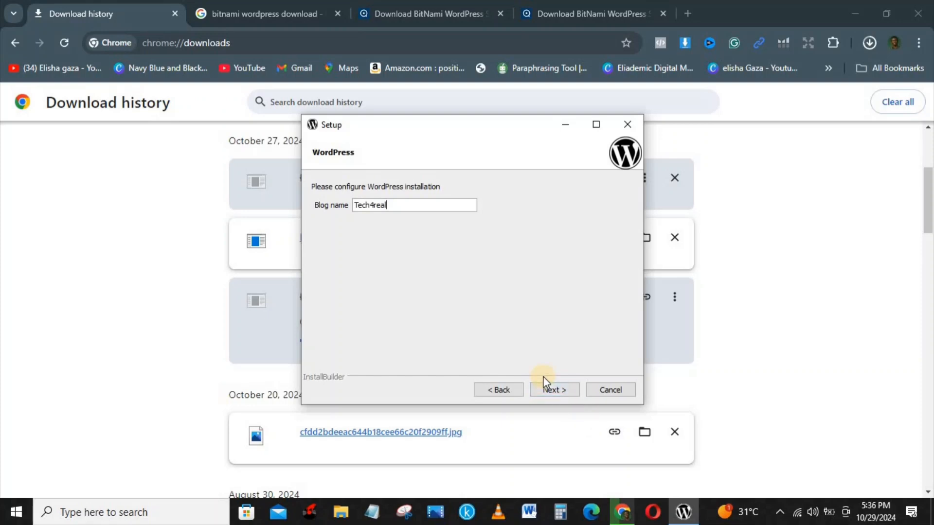
Skip SMTP mail support and the cloud deployment page to reach Ready to Install
left_click(553, 390)
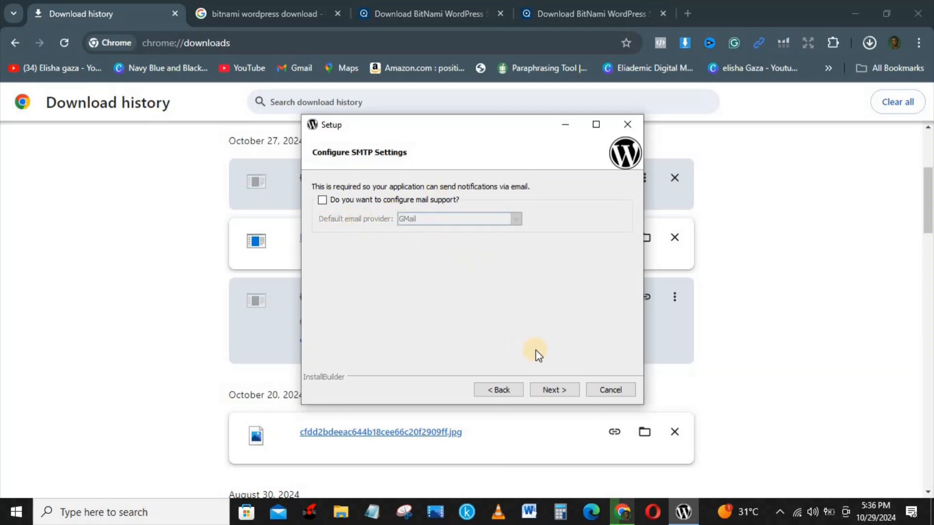
left_click(555, 391)
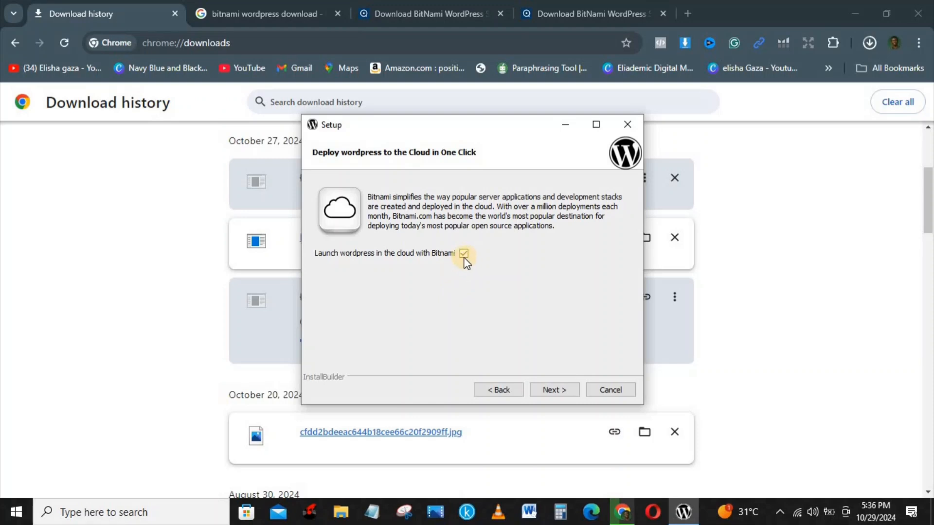
left_click(554, 390)
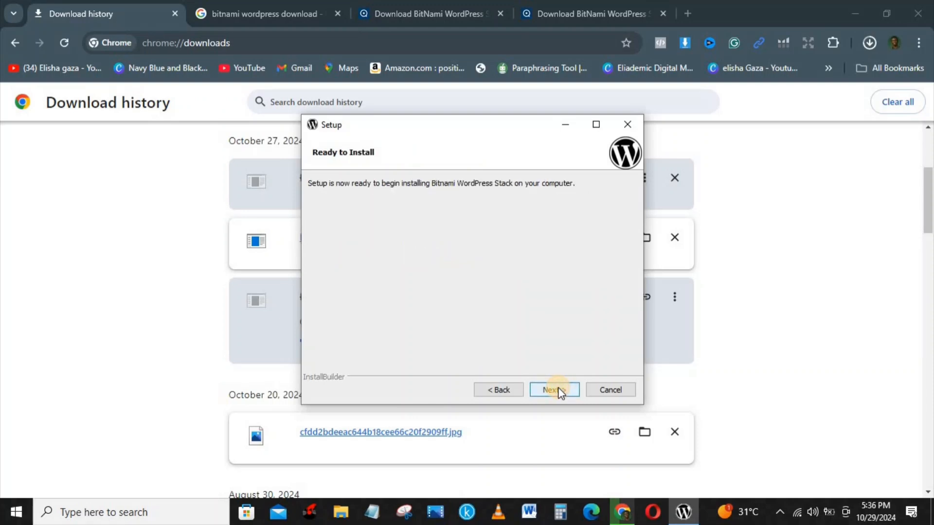
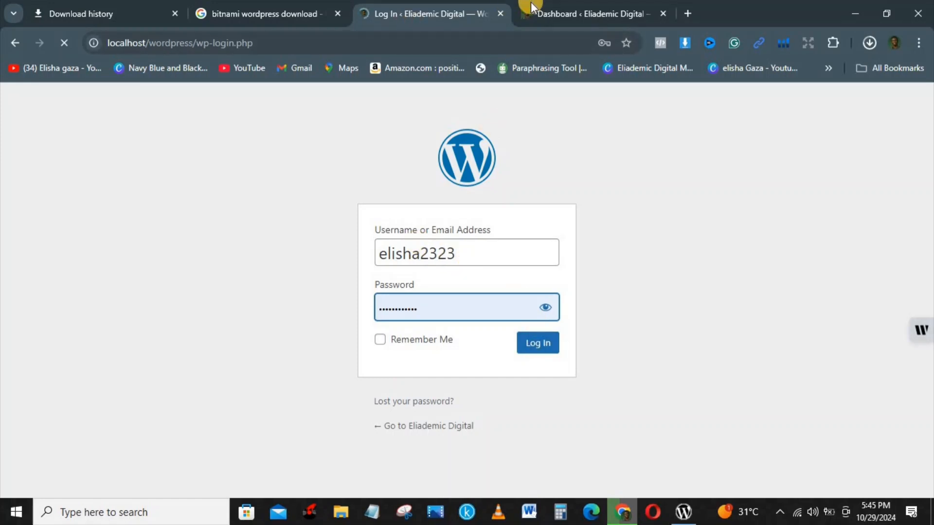
Switch to the Dashboard tab to show the Eliademic Digital admin Dashboard at localhost/wordpress/wp-admin
left_click(559, 12)
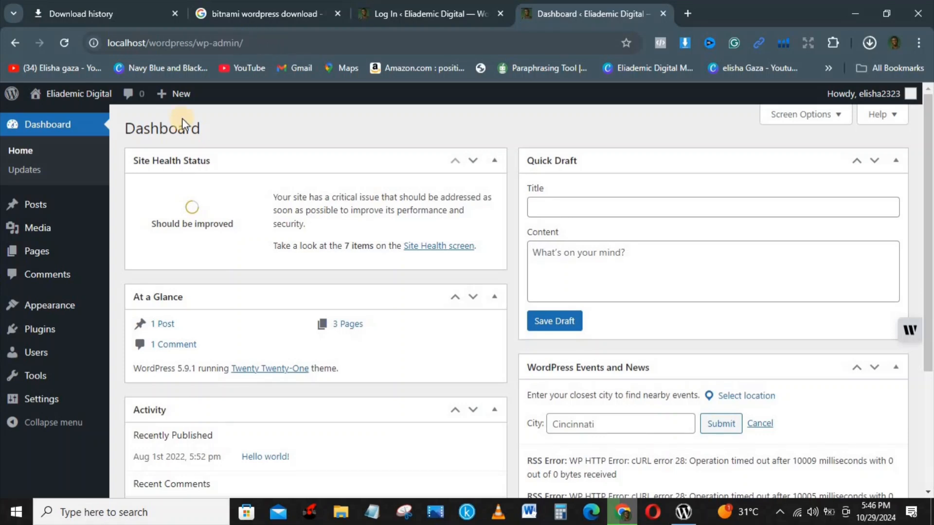
In Settings > General, leave the tagline empty, keep the UTC+0 timezone and save the changes
mouse_move(88, 219)
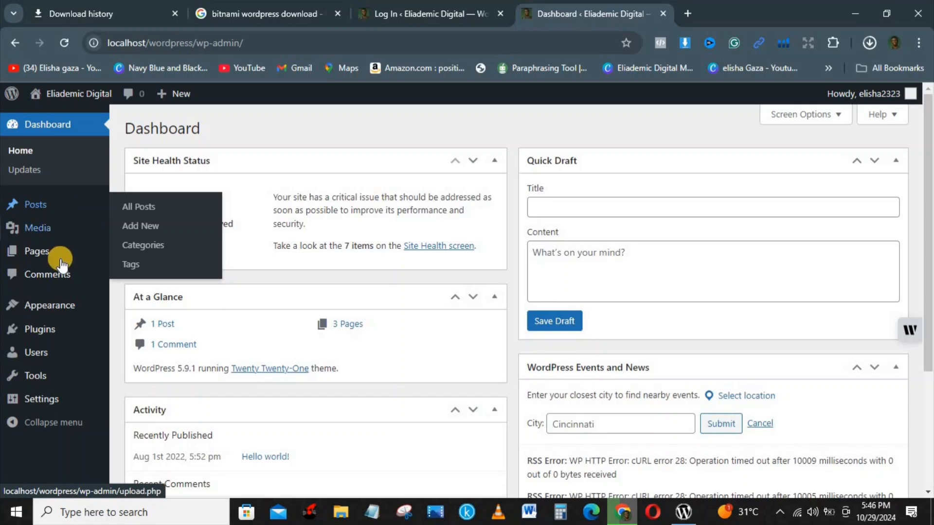
left_click(37, 402)
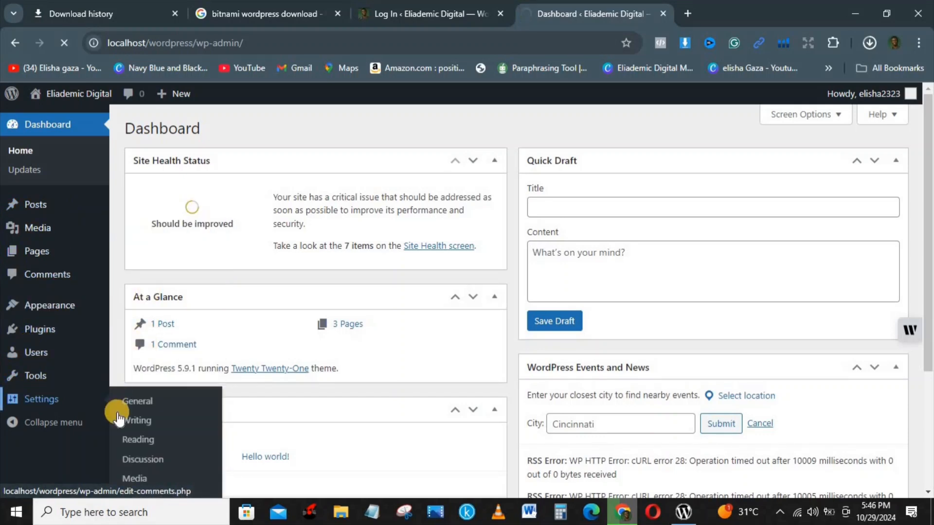
left_click(146, 405)
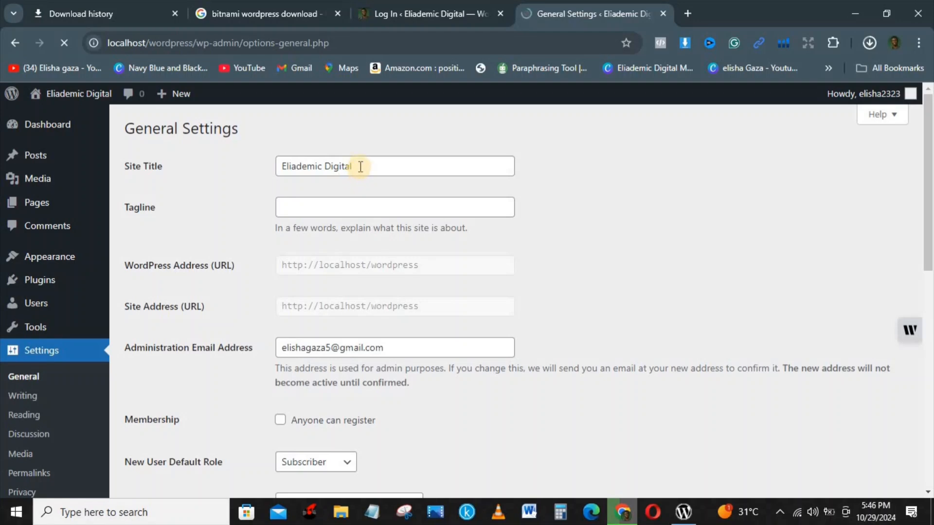
left_click(323, 210)
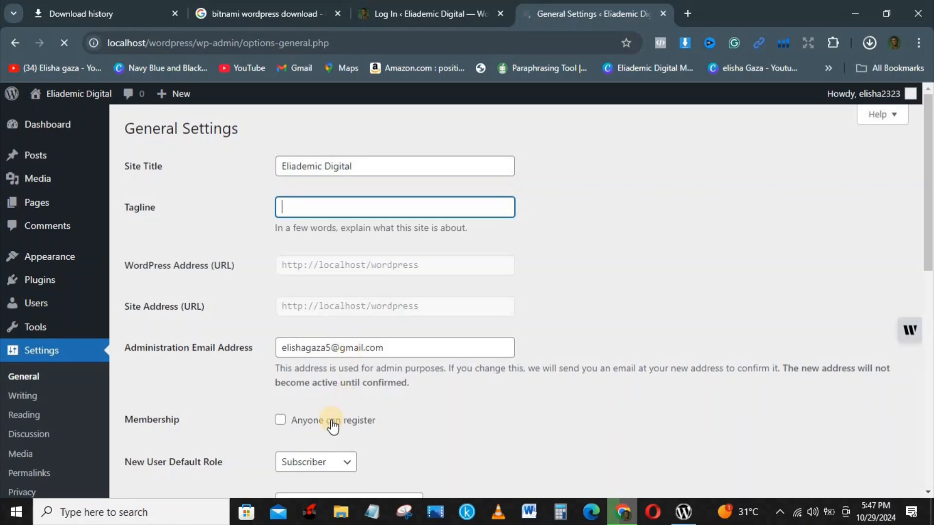
left_click_drag(933, 192, 932, 263)
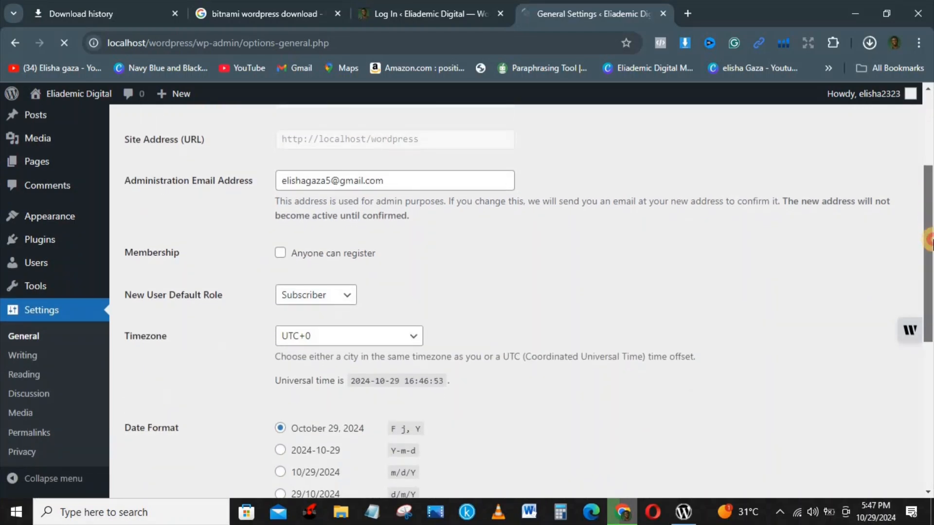
left_click(410, 337)
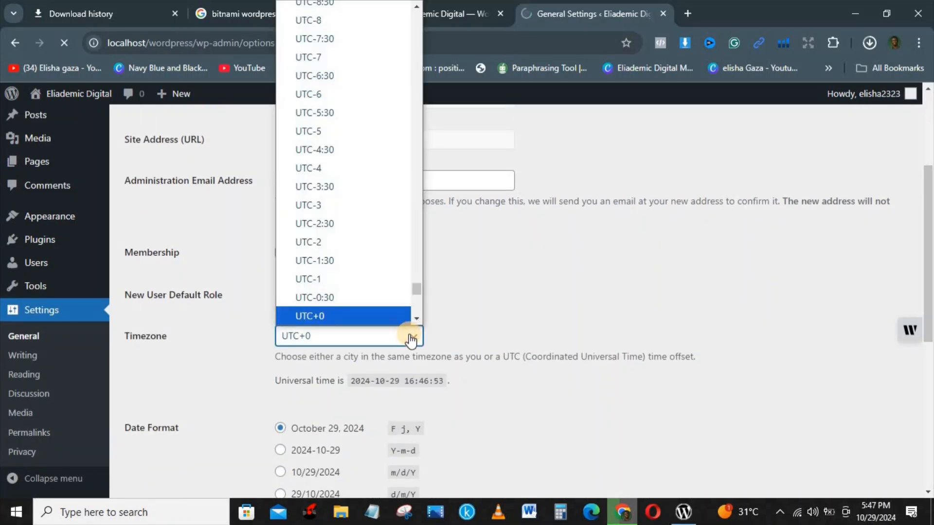
left_click(363, 317)
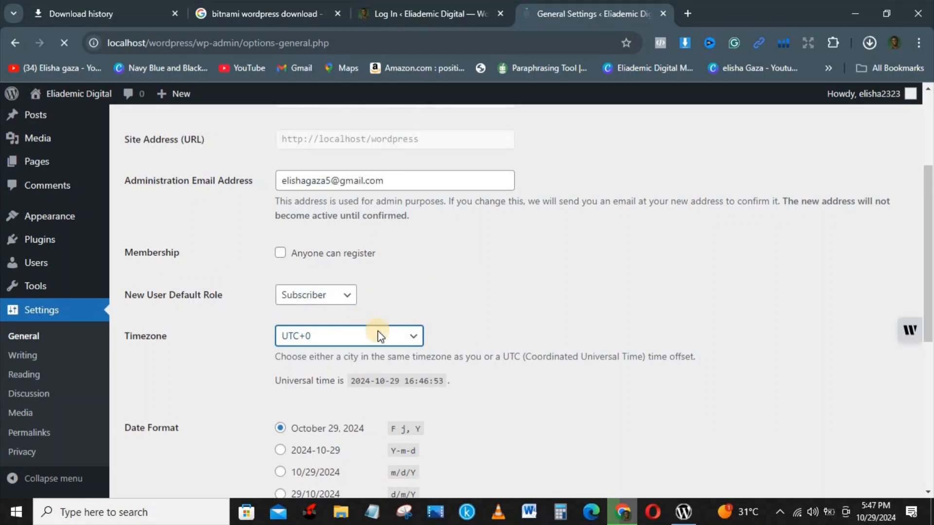
left_click_drag(930, 284, 930, 445)
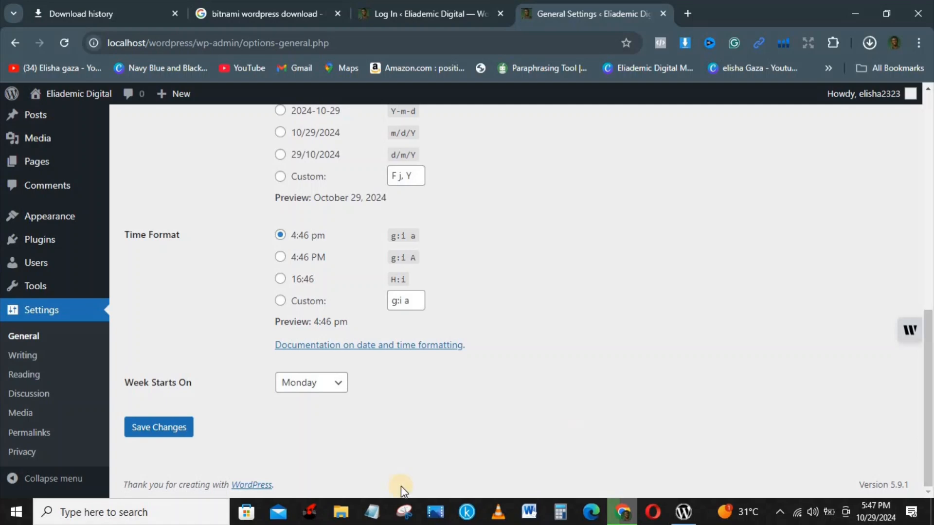
left_click(181, 430)
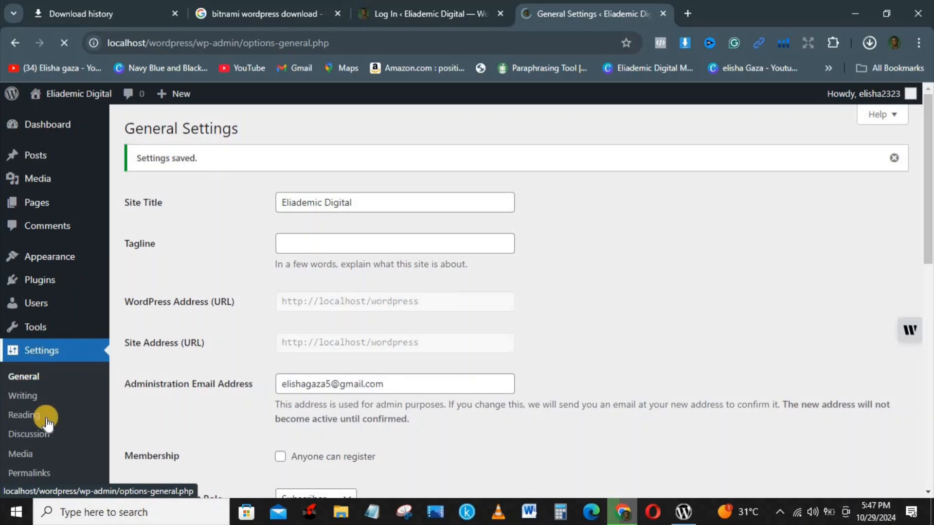
Open Permalink Settings and try the Plain and Post name structures, ending on Plain
left_click(29, 472)
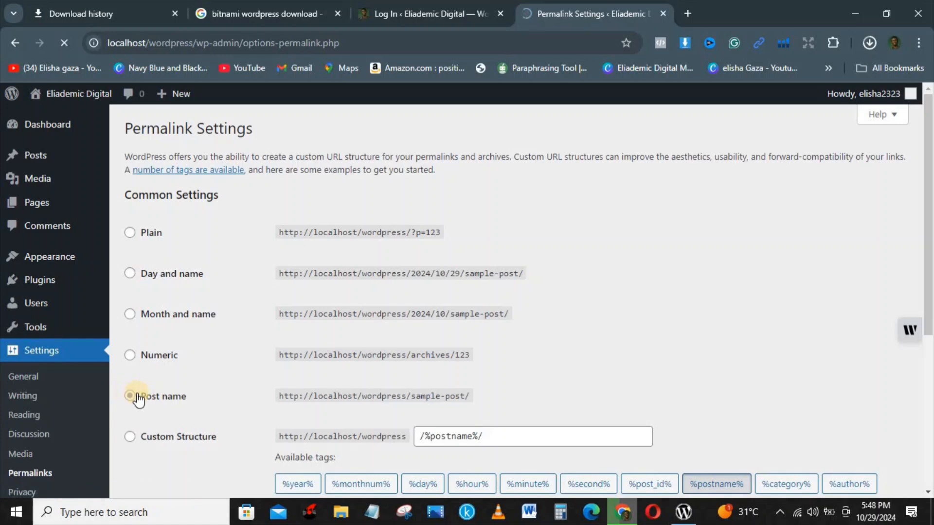
left_click(130, 234)
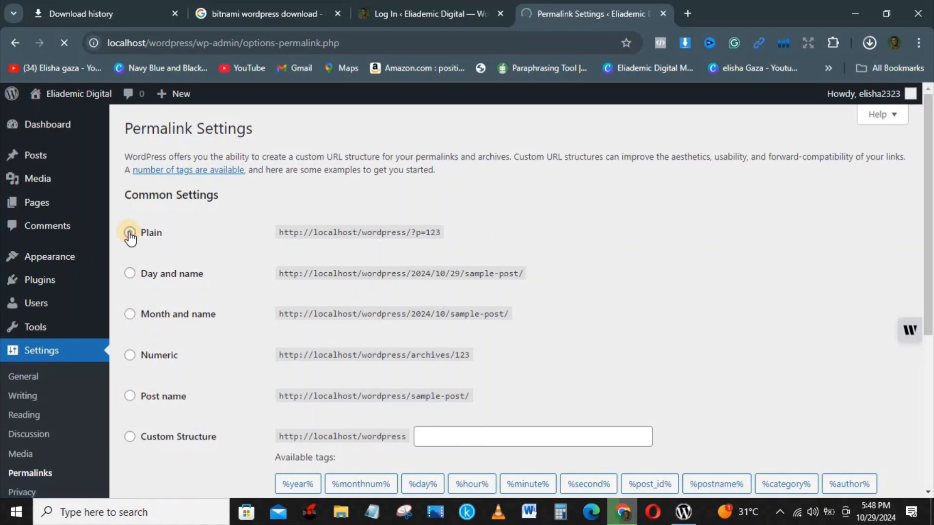
left_click(129, 396)
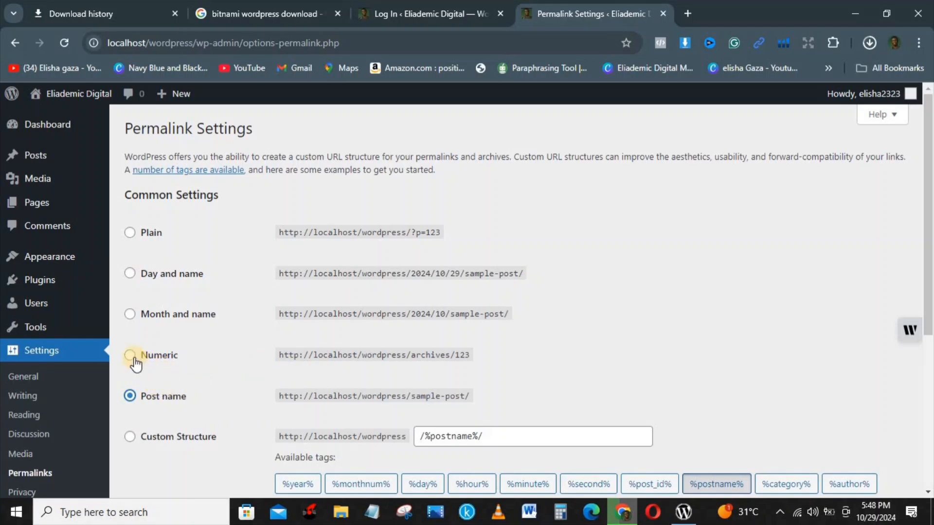
left_click(129, 238)
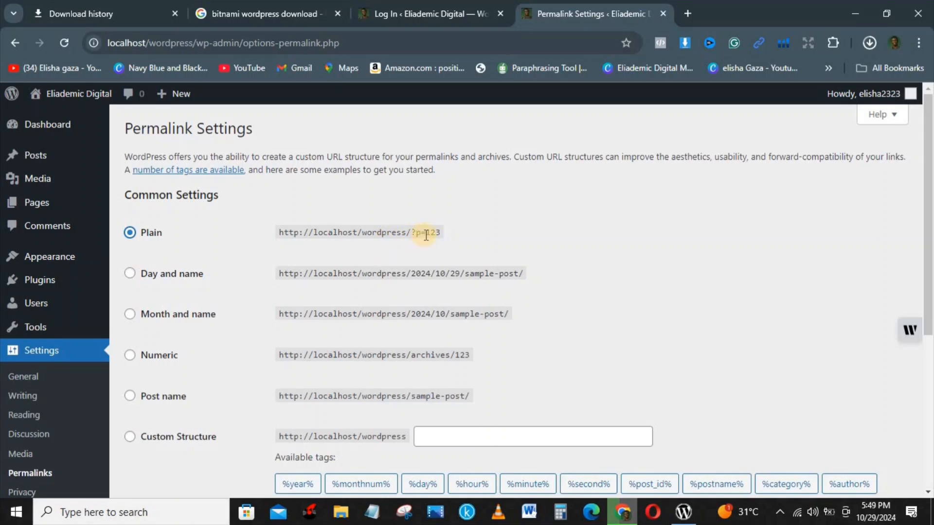
Cycle through Day and name, Month and name and Numeric permalinks, ending on Post name
left_click(130, 274)
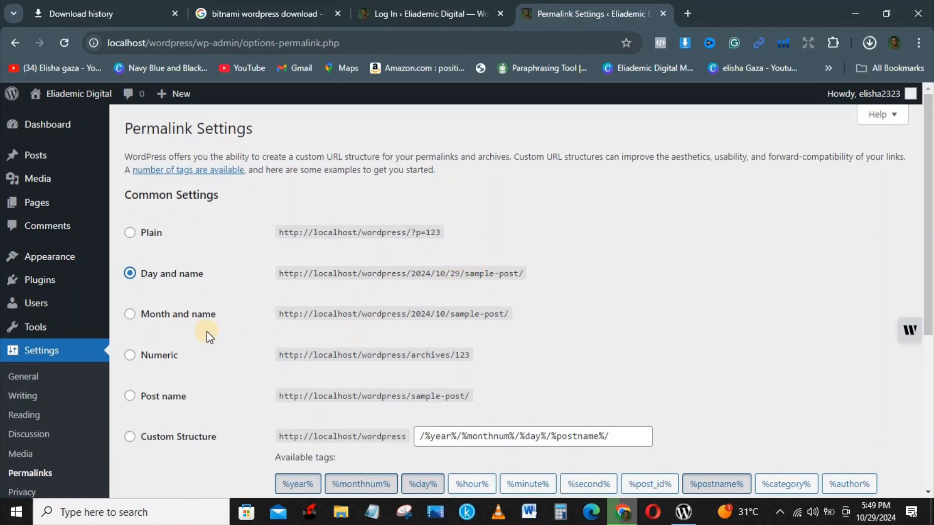
left_click(129, 315)
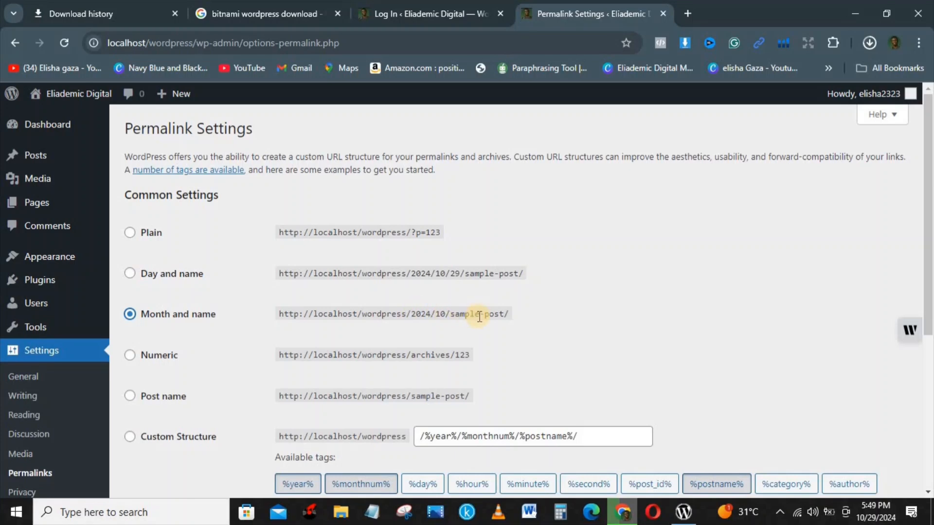
left_click(127, 356)
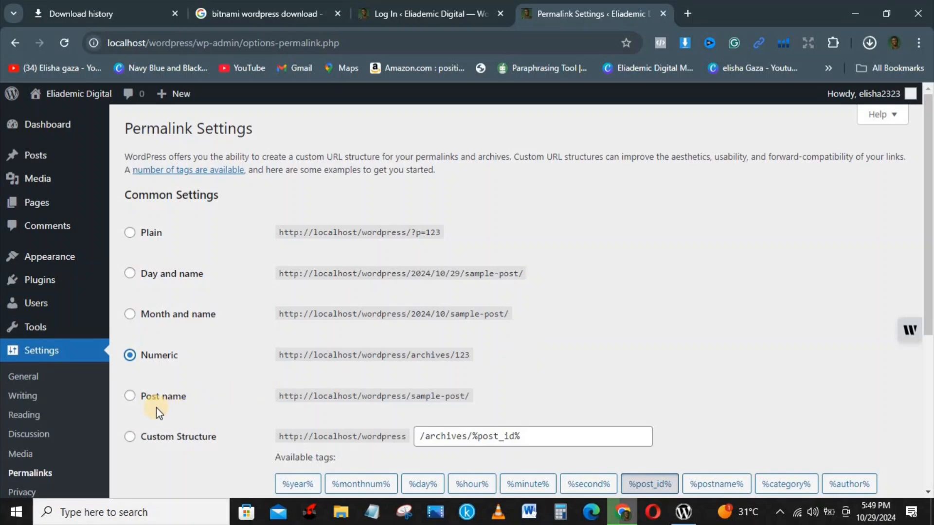
left_click(130, 396)
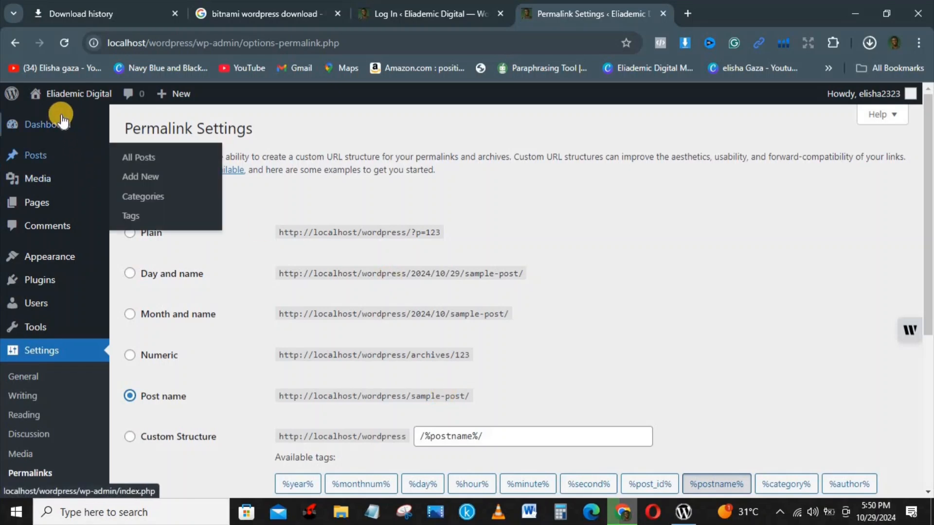
Open the live site in a new tab via Visit Site and scroll the Hello world! page
mouse_move(64, 99)
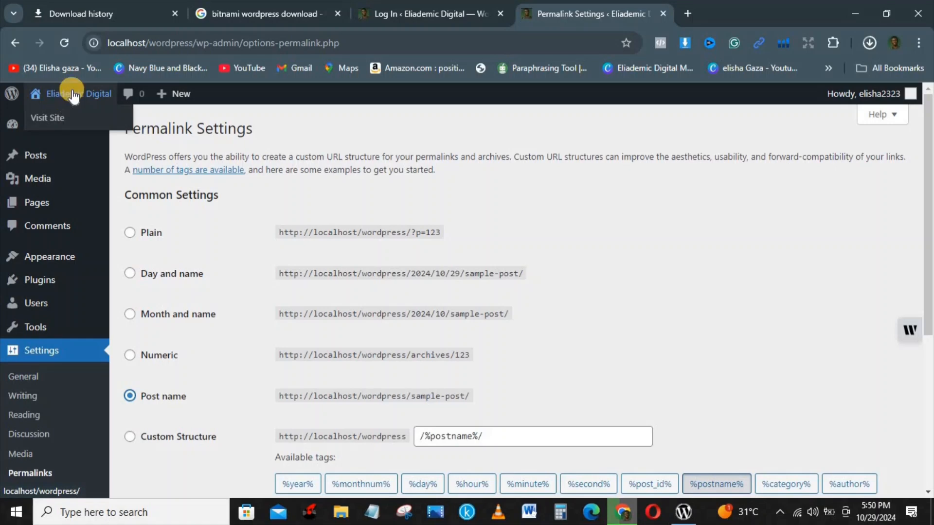
right_click(56, 117)
left_click(118, 134)
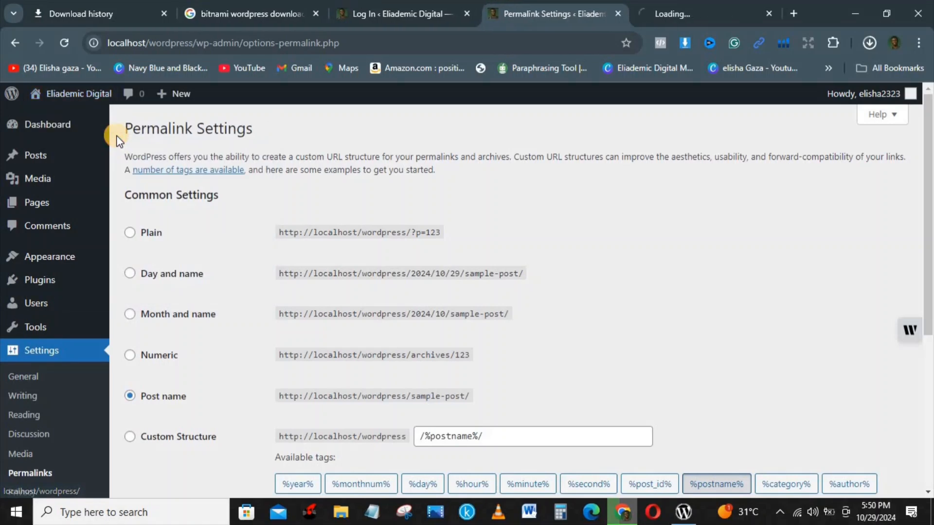
left_click(678, 4)
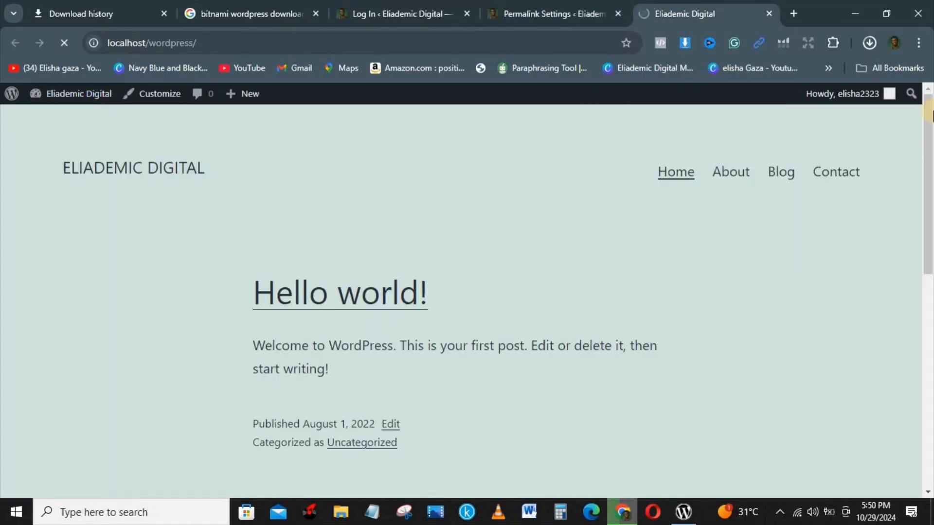
left_click_drag(928, 112, 929, 256)
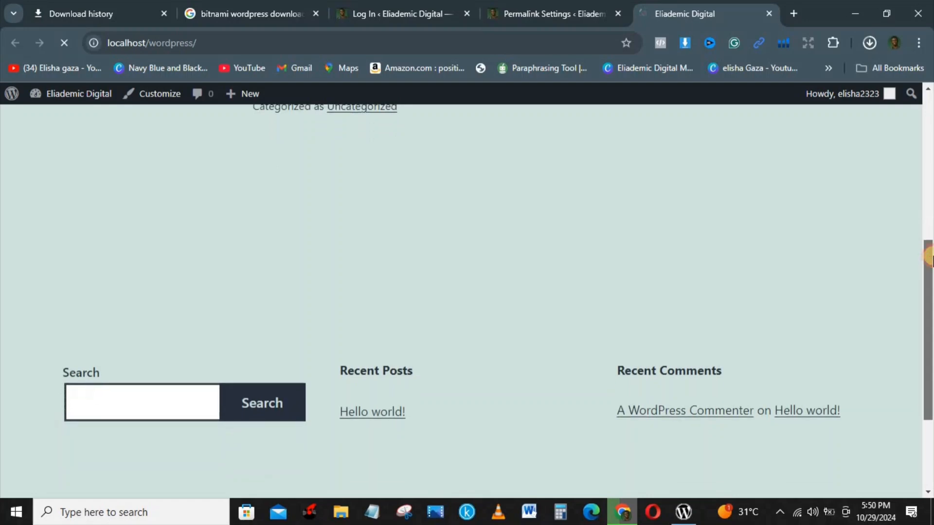
left_click_drag(930, 381, 930, 234)
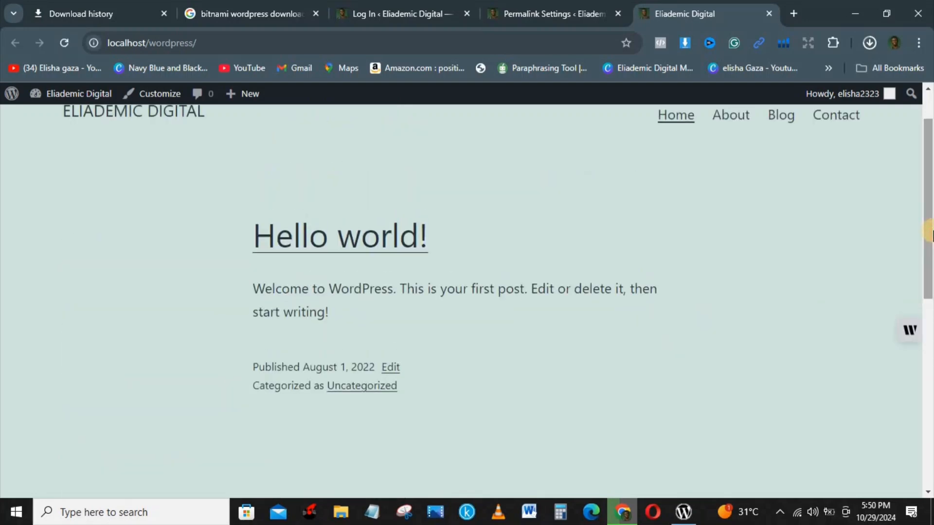
left_click_drag(930, 233, 930, 179)
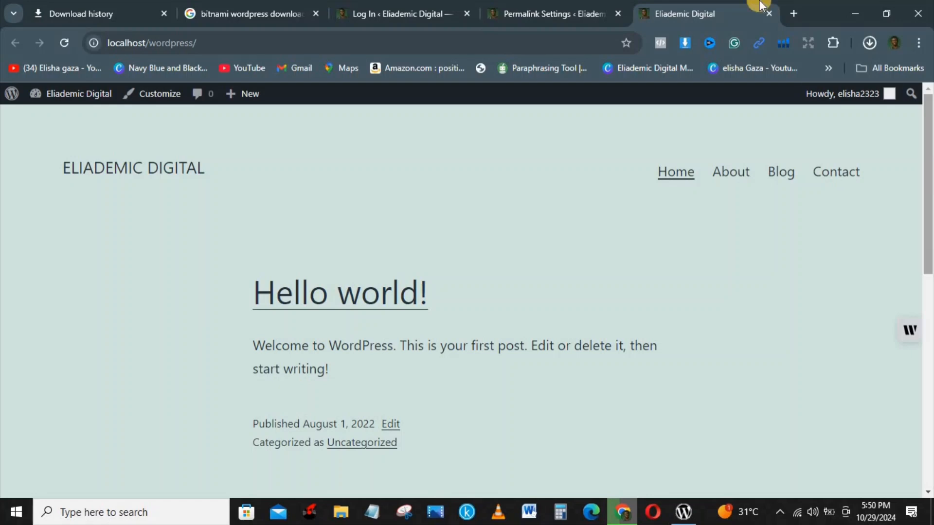
Compare the live site with Permalink Settings, ending back on the Permalink Settings tab
left_click(566, 6)
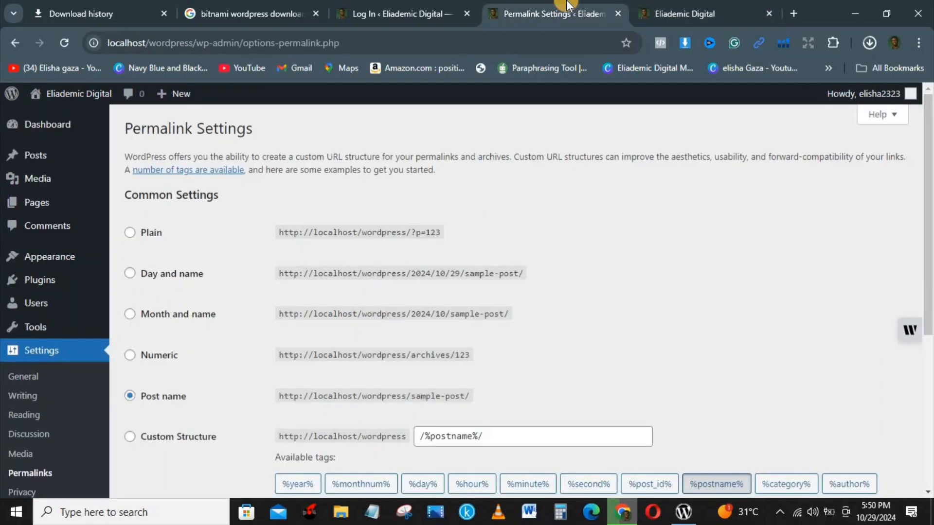
left_click(678, 6)
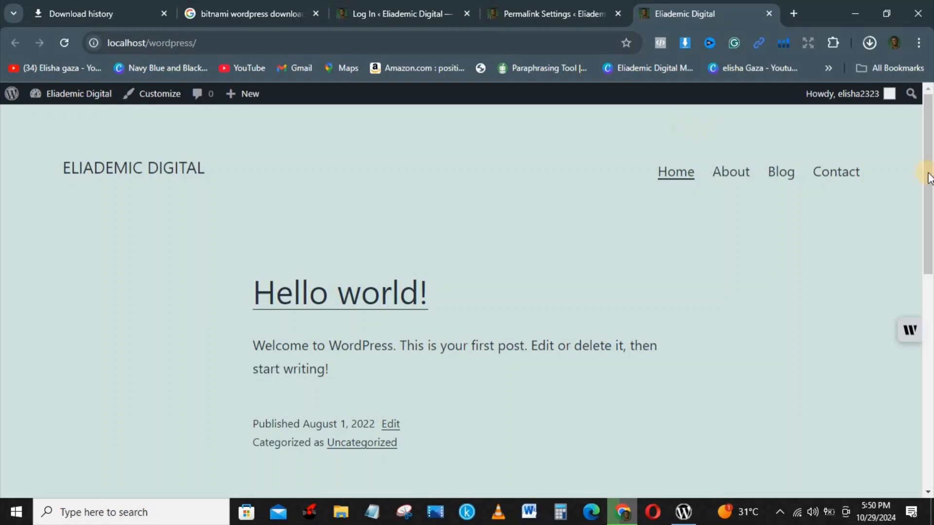
scroll(929, 175, "down", 4)
left_click_drag(931, 56, 930, 56)
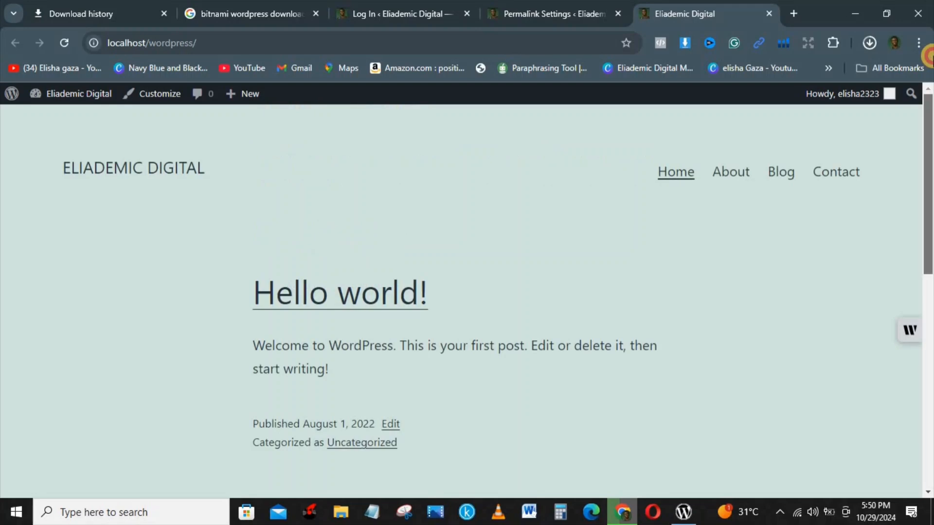
left_click(516, 6)
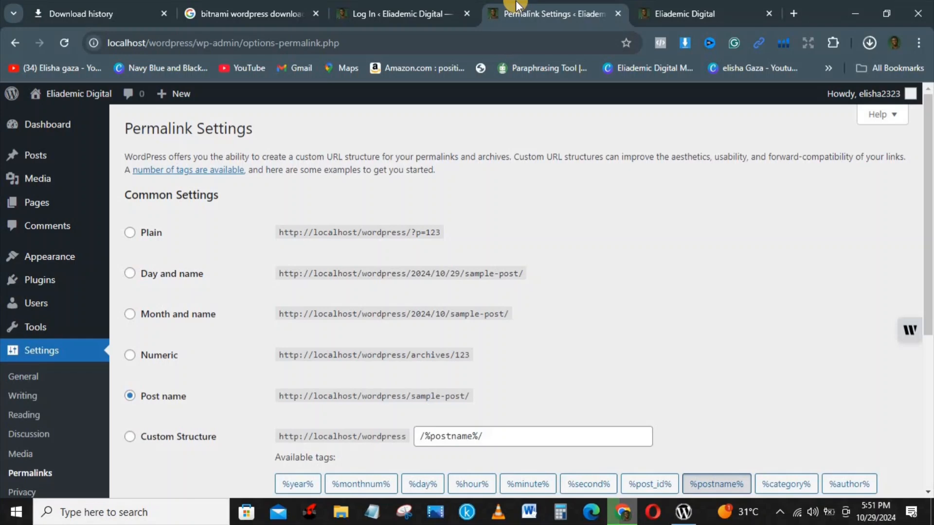
Go to Appearance > Themes and open the Add New themes page
mouse_move(48, 265)
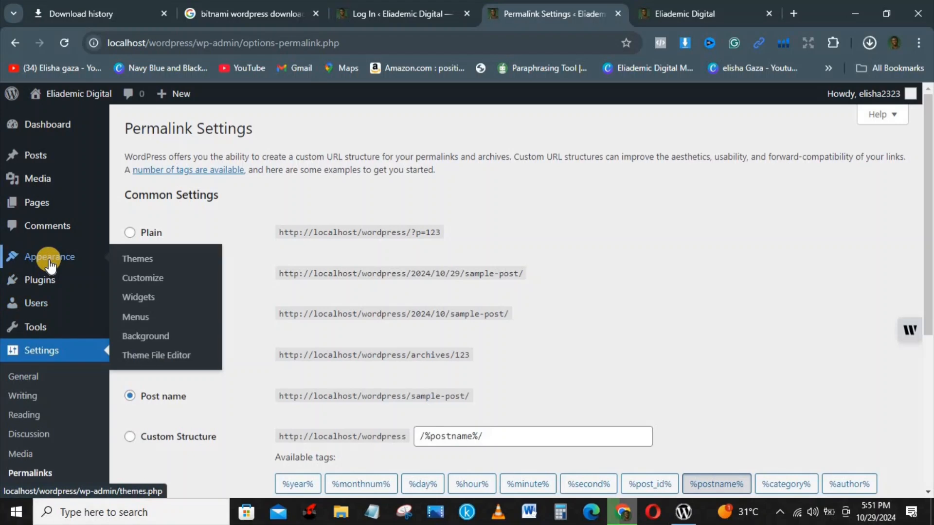
left_click(138, 260)
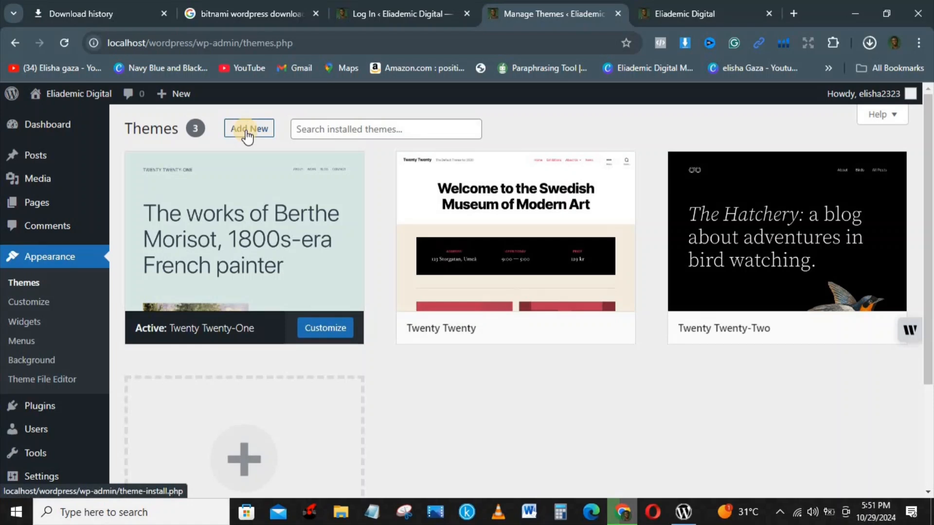
left_click(247, 133)
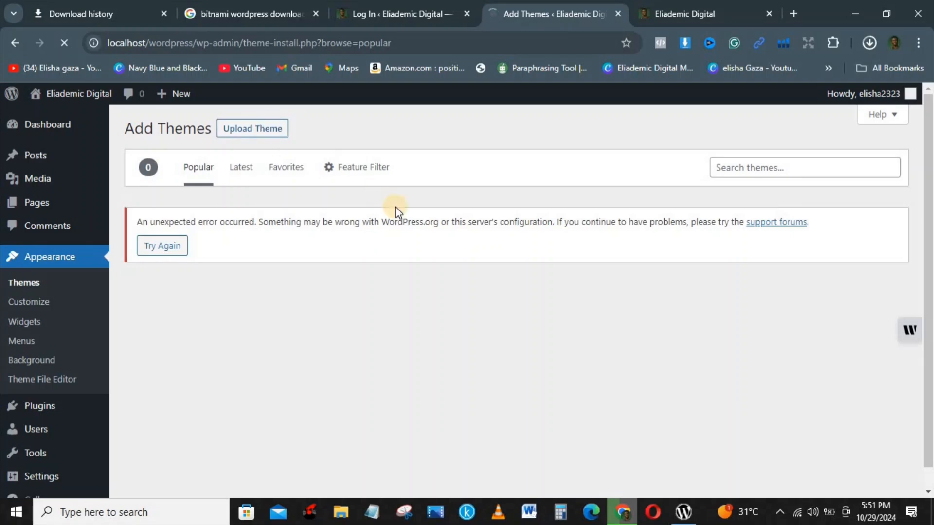
Browse the Latest and Favorites theme tabs, then search the theme directory for 'astra'
mouse_move(86, 112)
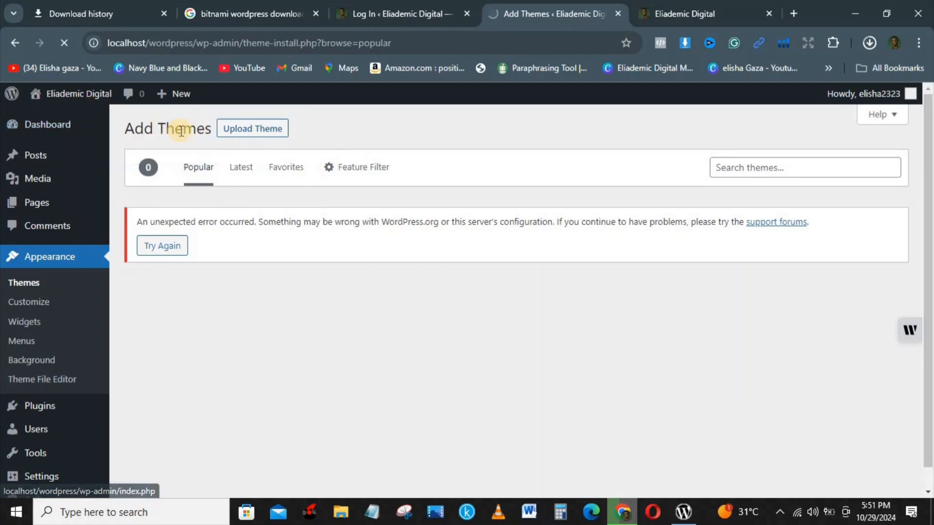
left_click(241, 168)
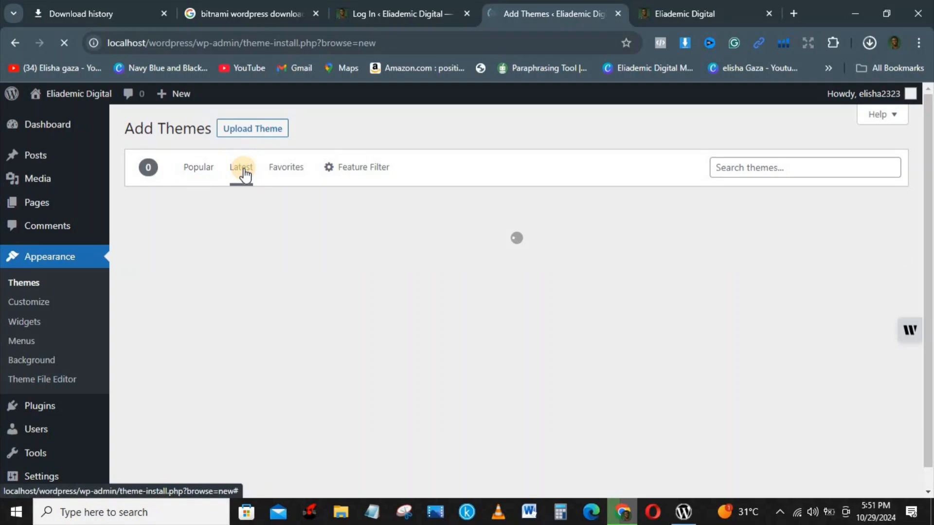
left_click(282, 170)
left_click(777, 169)
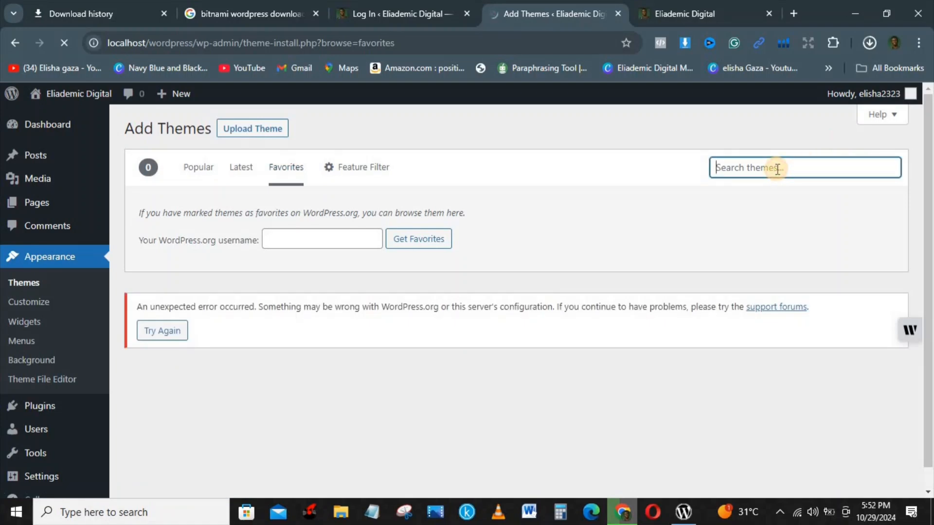
type("a")
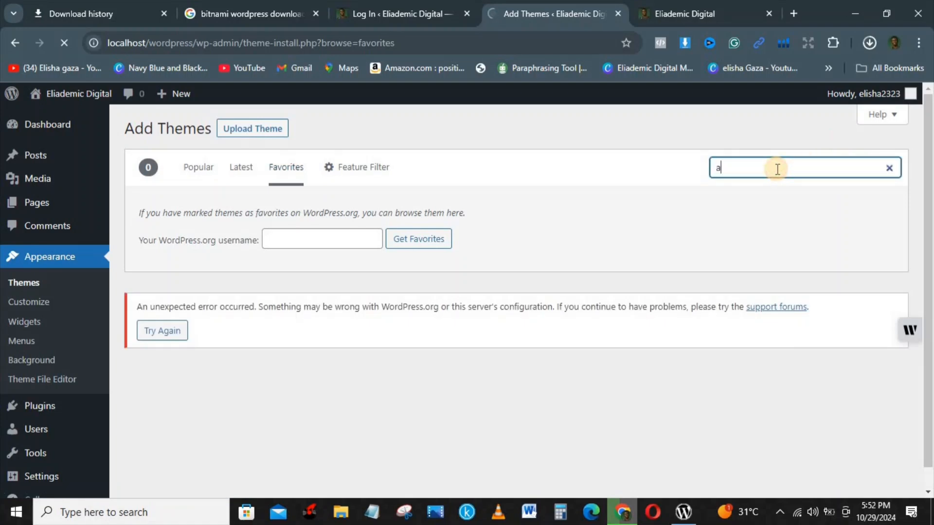
type("stra")
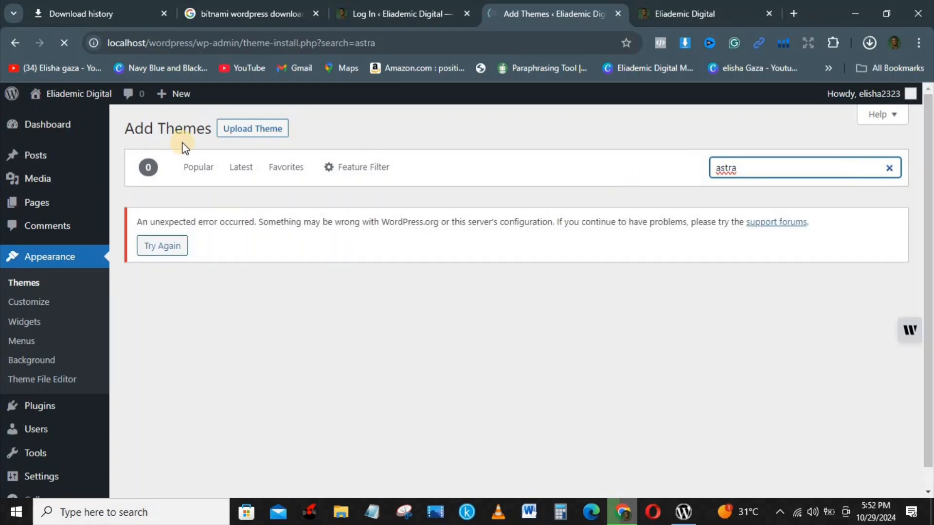
Activate the Twenty Twenty theme on the Themes page and view the restyled live site
left_click(16, 284)
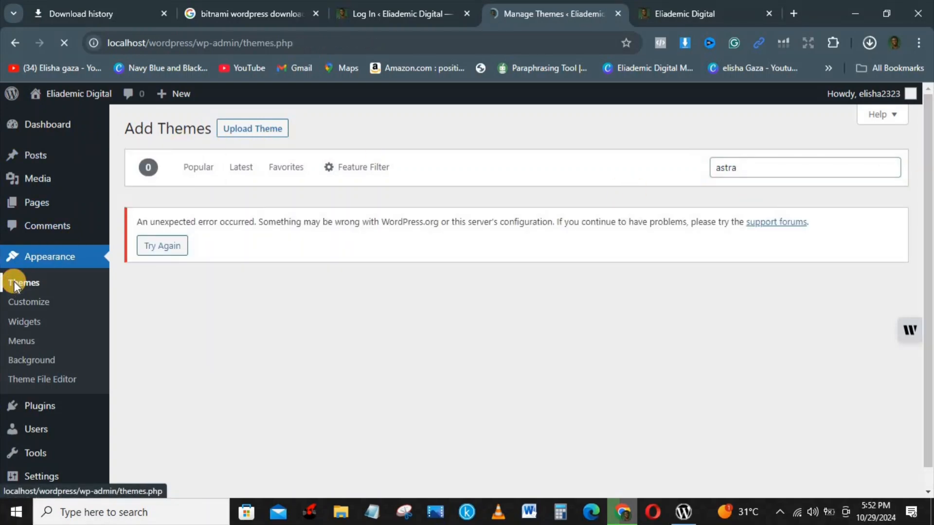
mouse_move(477, 339)
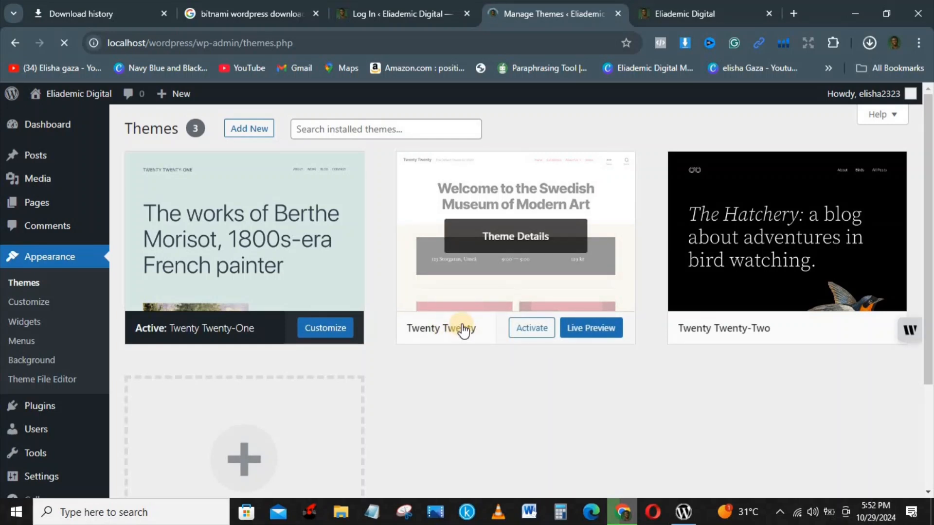
left_click(531, 328)
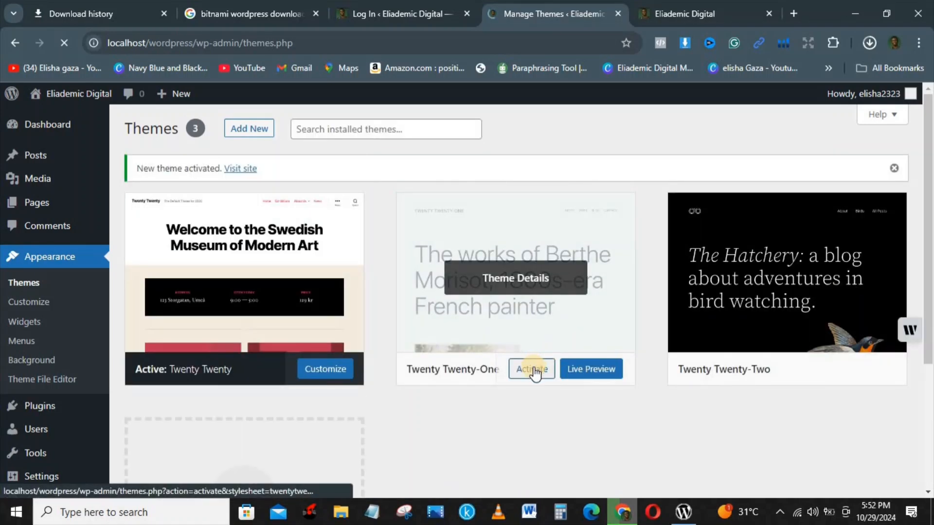
left_click(532, 369)
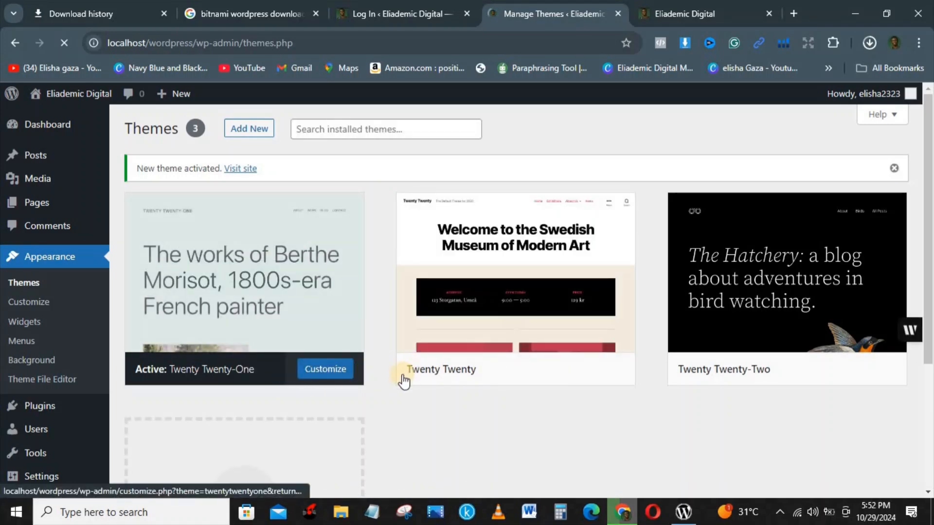
left_click(535, 376)
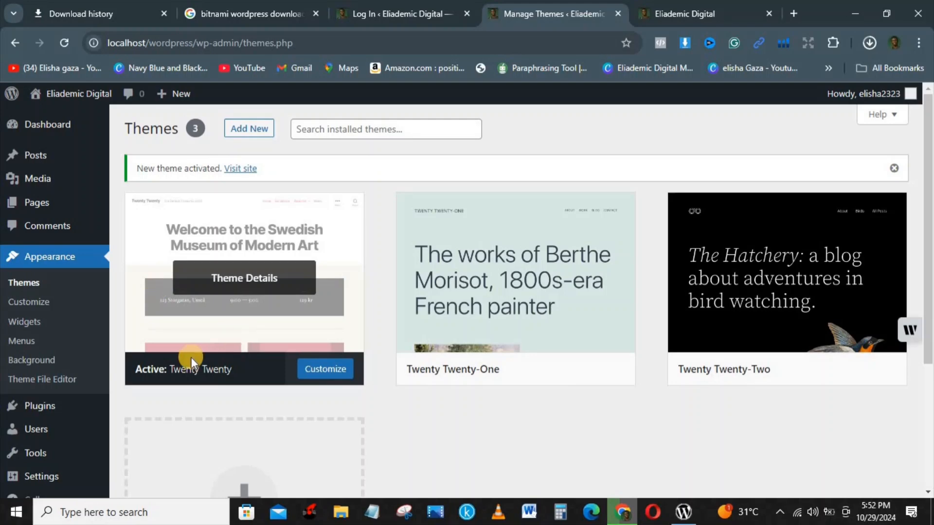
mouse_move(413, 372)
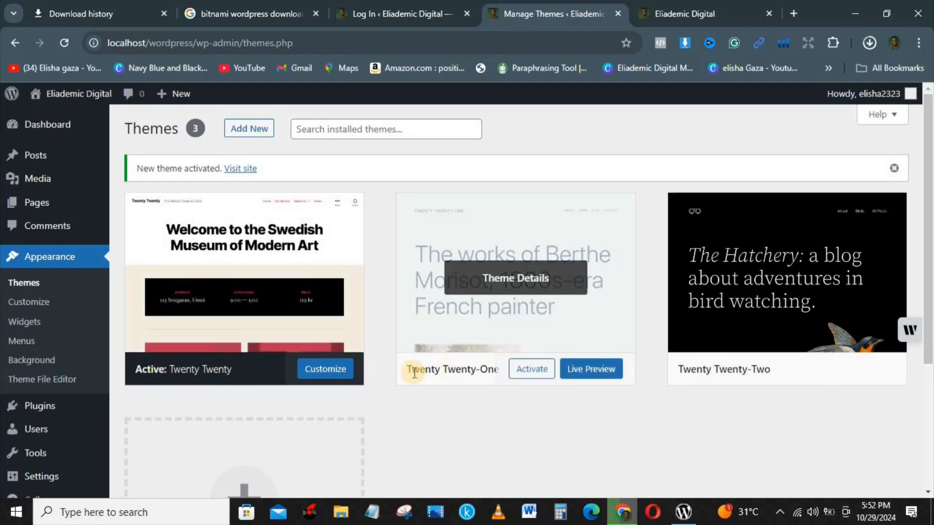
left_click(450, 369)
left_click(693, 4)
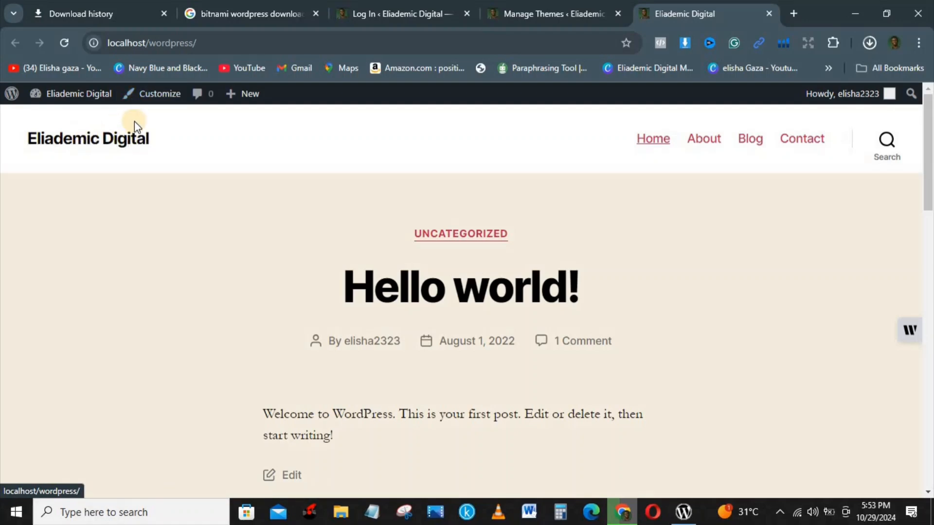
Launch the Customizer from the admin bar, close the Twenty Twenty-One details, and view the Customizer
left_click(169, 96)
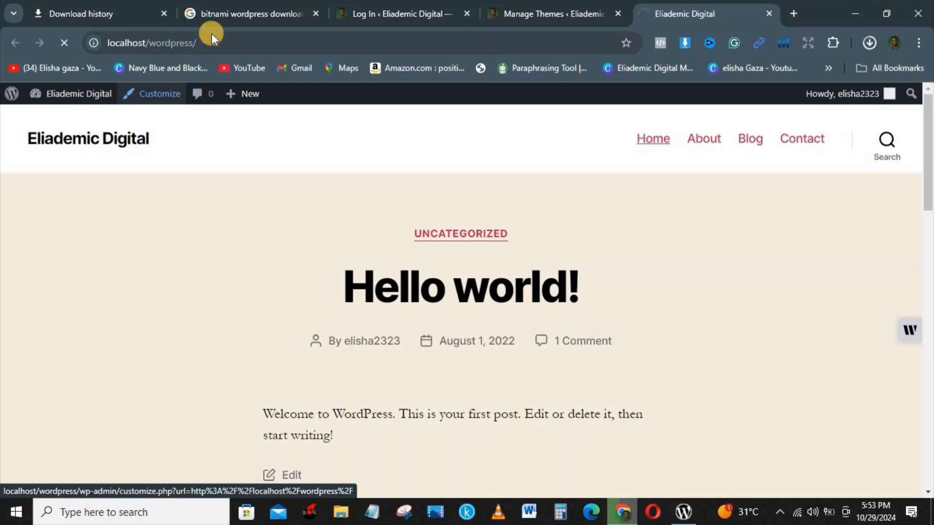
left_click(544, 6)
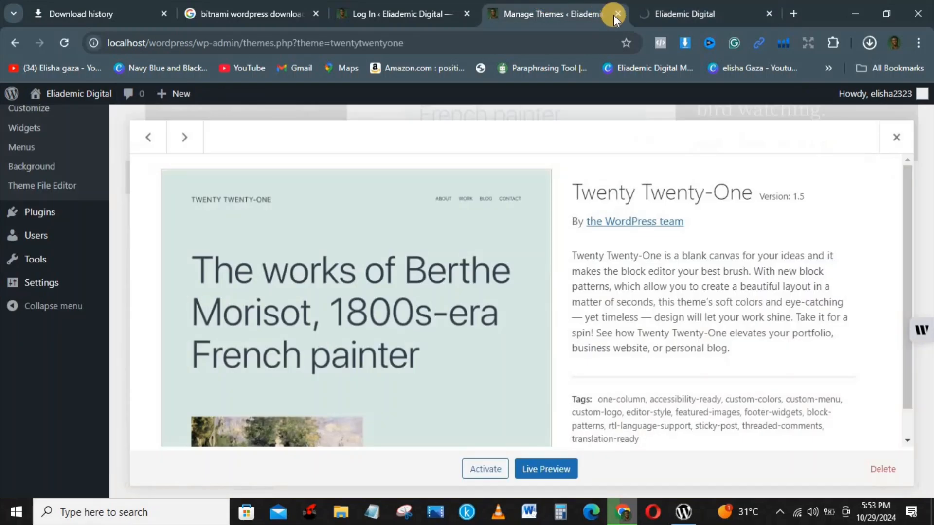
left_click(903, 137)
left_click(694, 8)
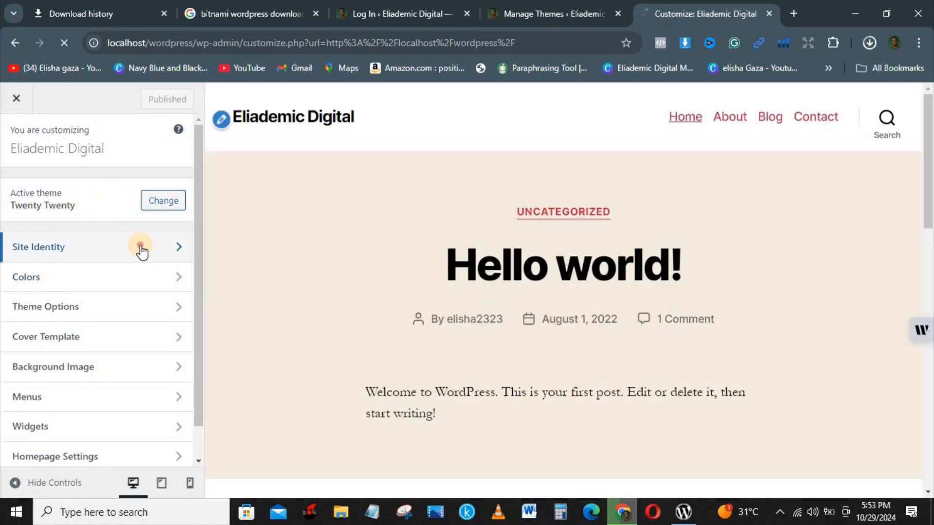
Open Site Identity in the Customizer and launch the Select logo media library
left_click(142, 249)
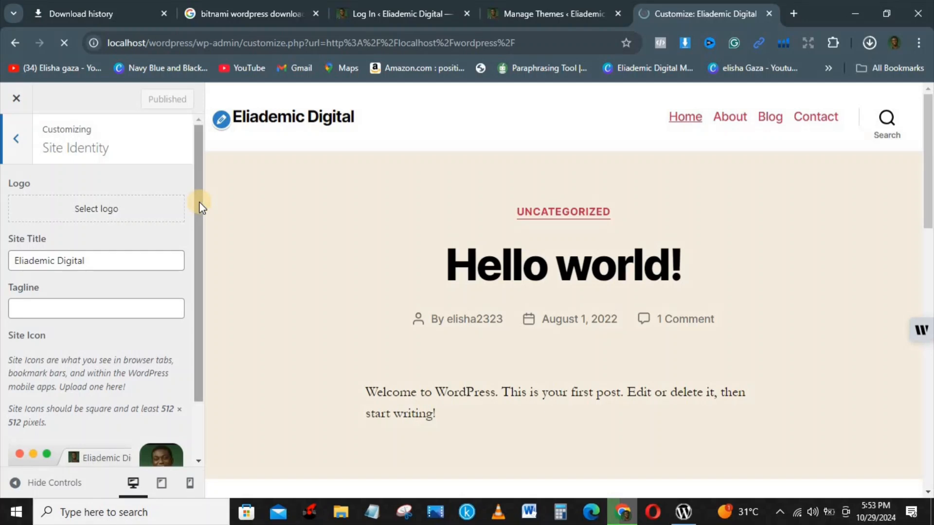
mouse_move(200, 207)
left_mouse_down()
mouse_move(200, 252)
mouse_move(195, 224)
left_mouse_up()
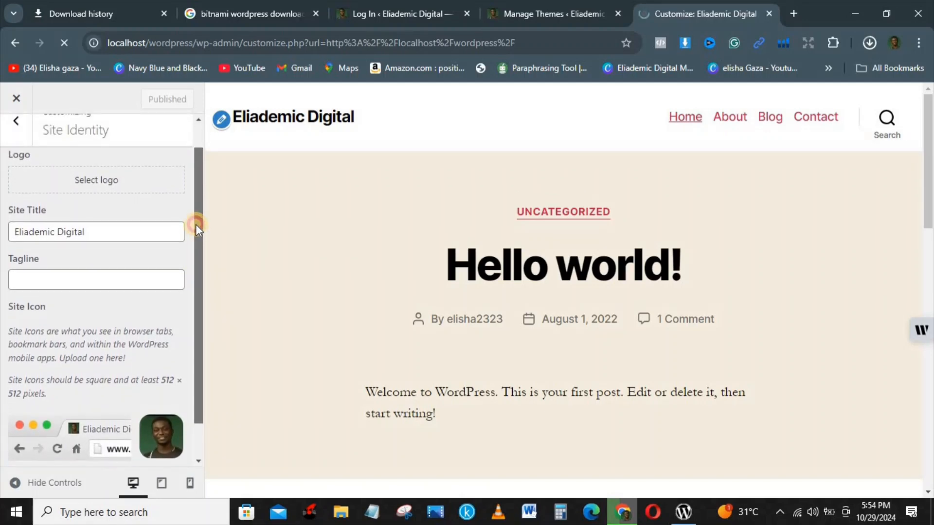
left_click(99, 181)
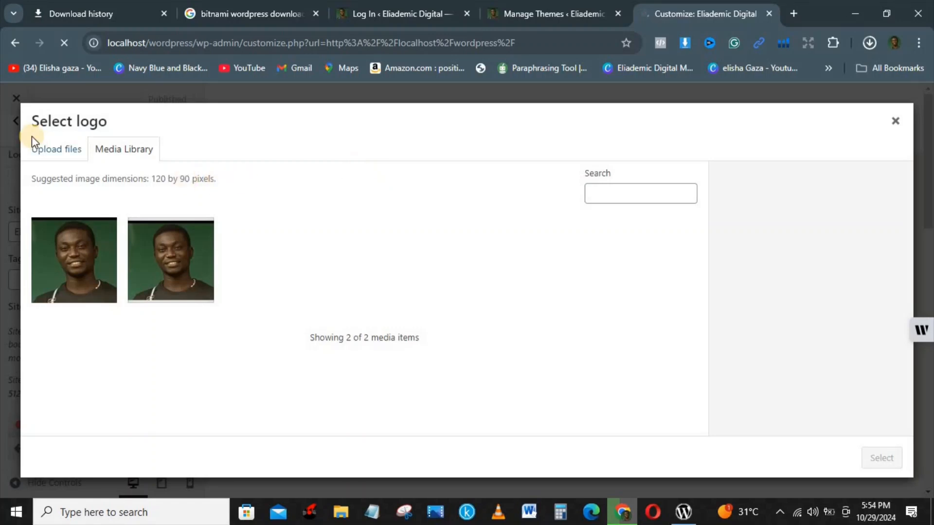
Upload the IN YOUR JOURNEY podcast picture from Downloads and select it as the site logo
left_click(49, 153)
left_click(474, 324)
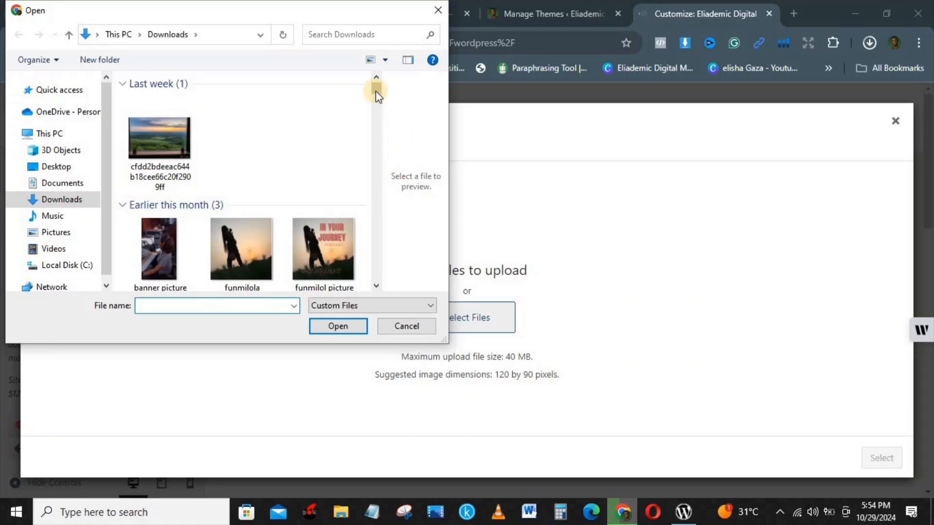
mouse_move(376, 91)
left_mouse_down()
mouse_move(377, 103)
mouse_move(378, 90)
left_mouse_up()
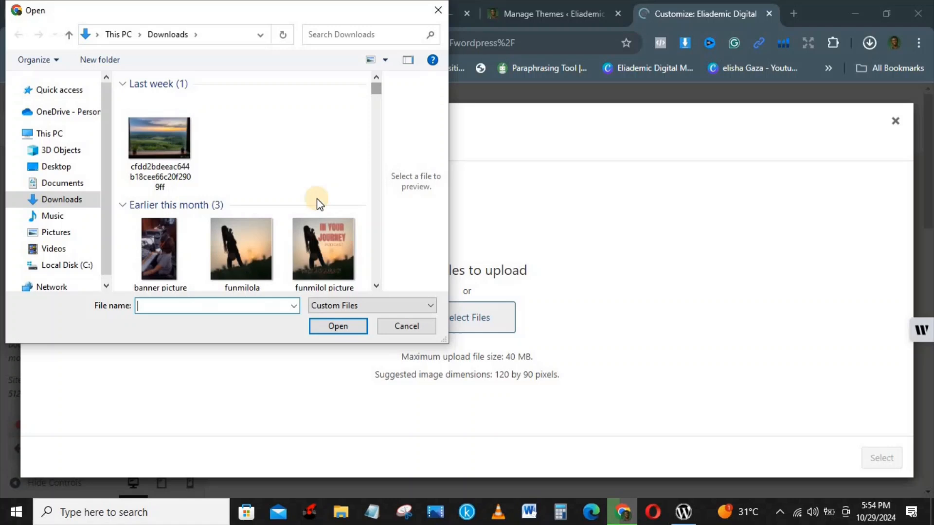
left_click(328, 228)
left_click(337, 327)
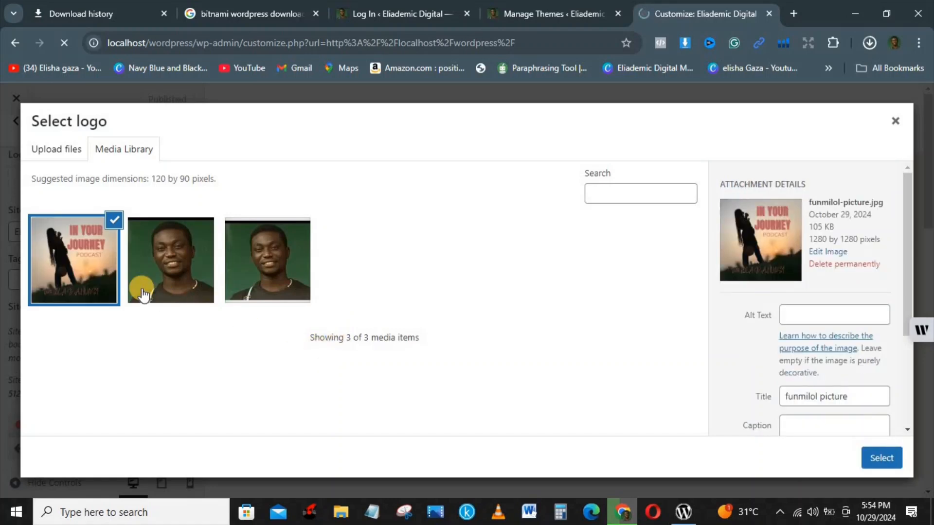
left_click(898, 466)
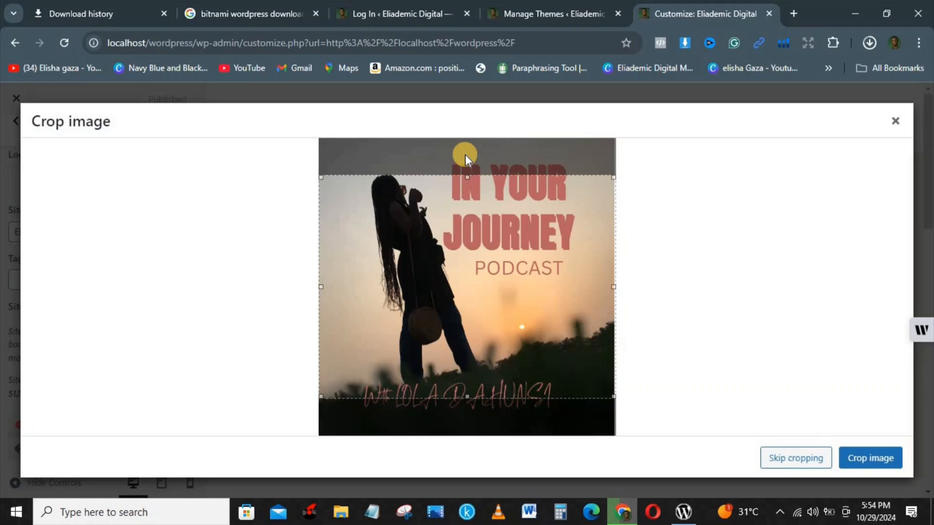
Crop the image tightly around the IN YOUR JOURNEY PODCAST title and apply it as the logo
left_click_drag(465, 396, 481, 299)
left_click_drag(460, 177, 471, 156)
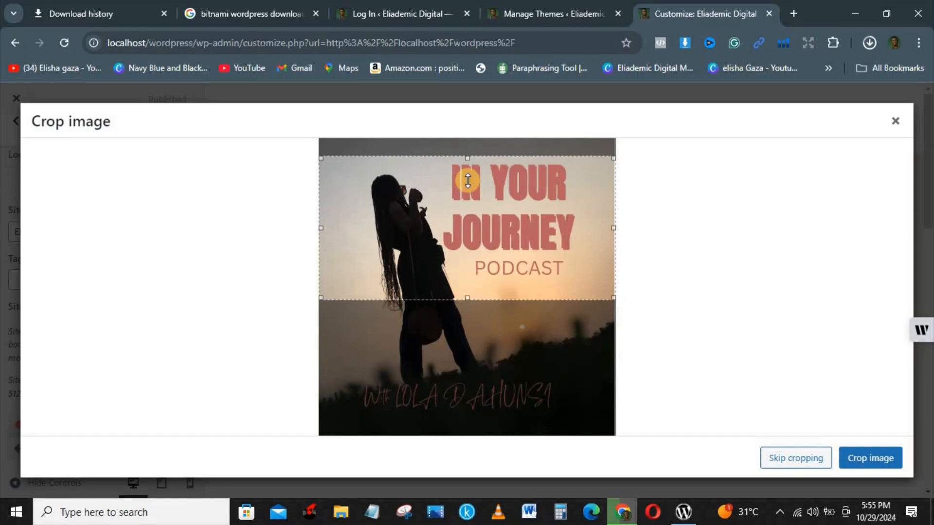
left_click_drag(468, 294, 472, 276)
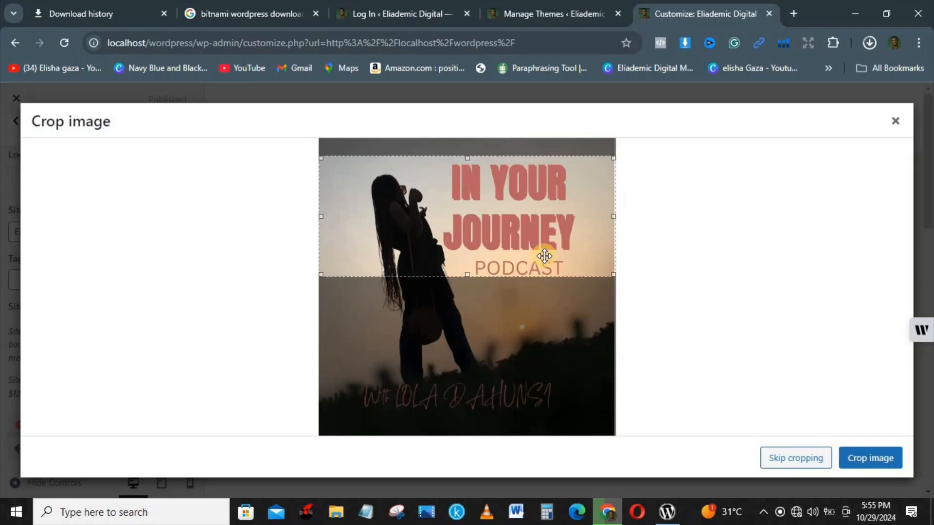
left_click_drag(611, 215, 587, 215)
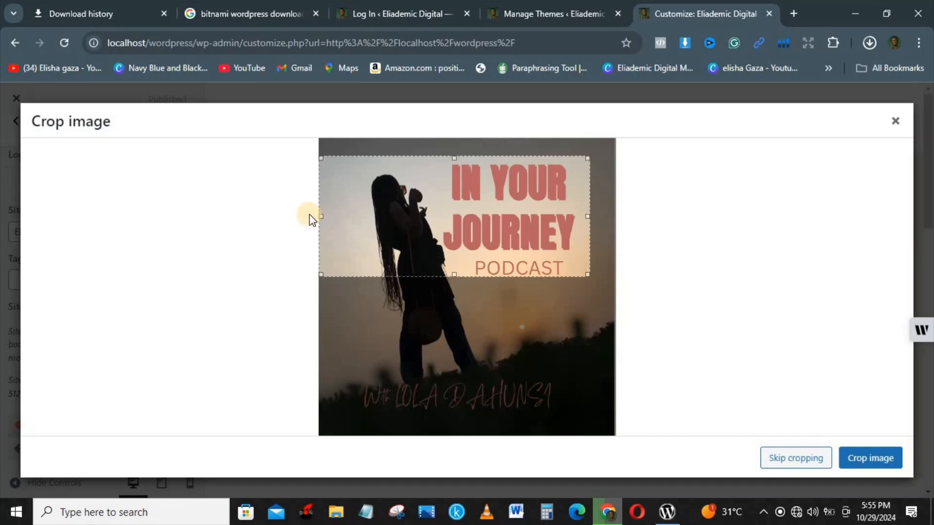
left_click_drag(319, 215, 361, 221)
left_click(888, 465)
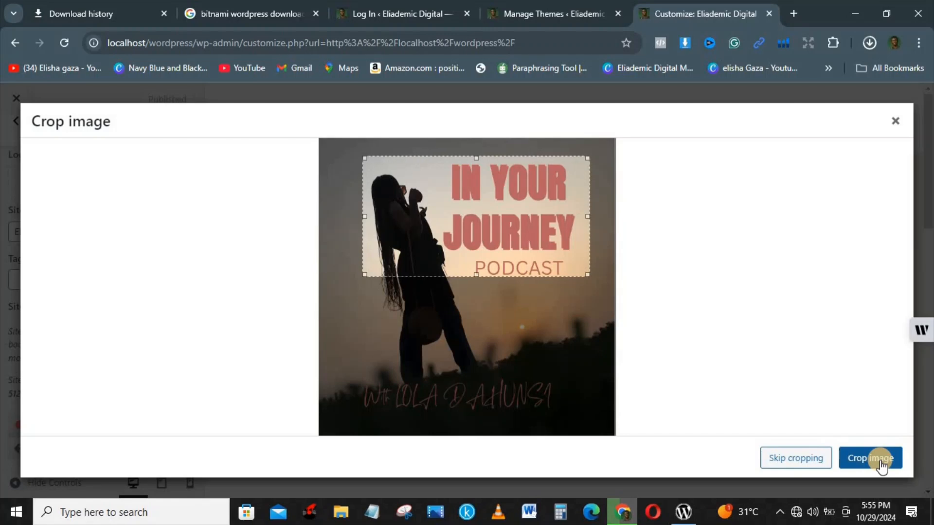
left_click(882, 465)
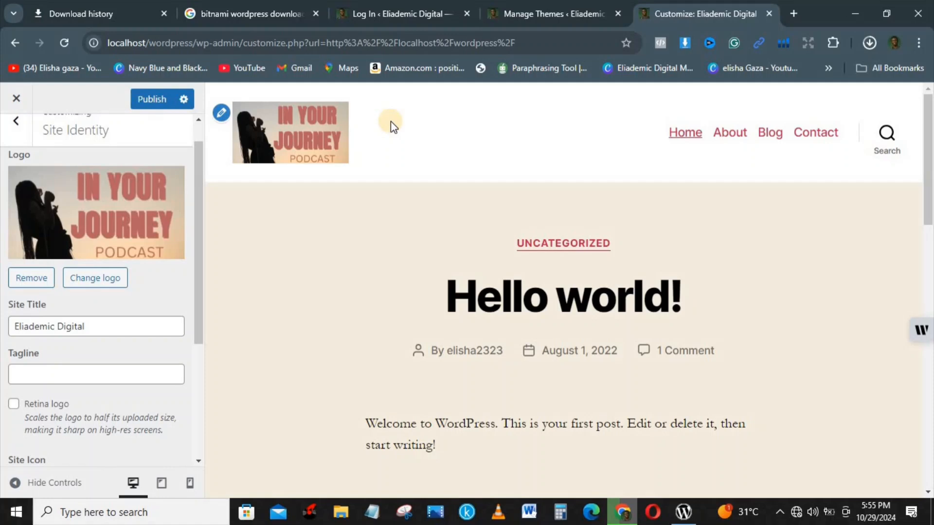
Replace the Site Title with 'IN YOUR WORLD', publish, and return to the main Customizer menu
left_click(95, 325)
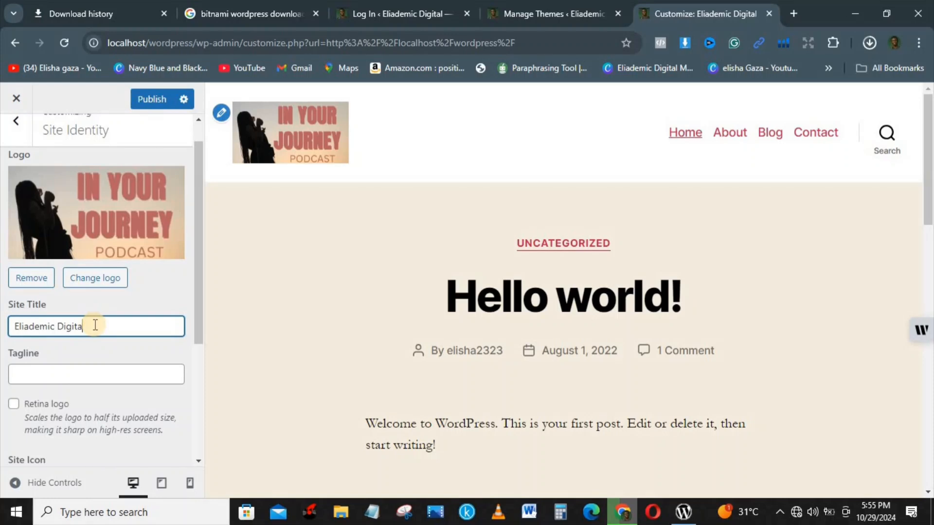
key("BackSpace")
key("BackSpace")
key("BackSpace")
key("BackSpace")
key("BackSpace")
key("BackSpace")
key("BackSpace")
key("BackSpace")
key("BackSpace")
key("BackSpace")
key("BackSpace")
key("BackSpace")
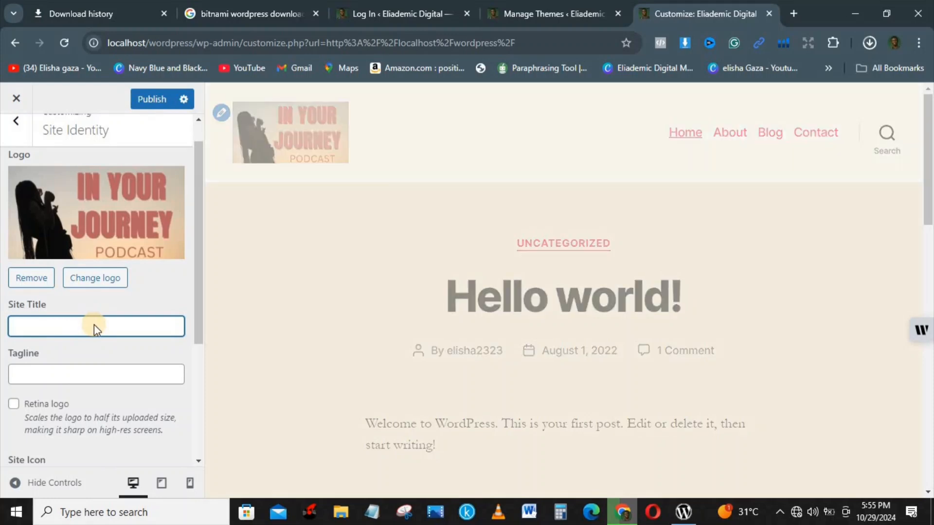
type("IN")
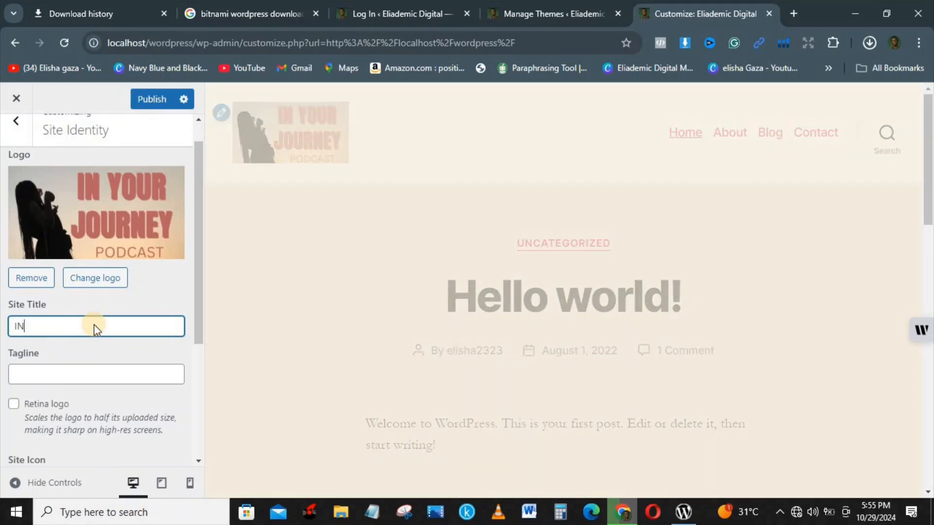
type(" YOUR WORLD")
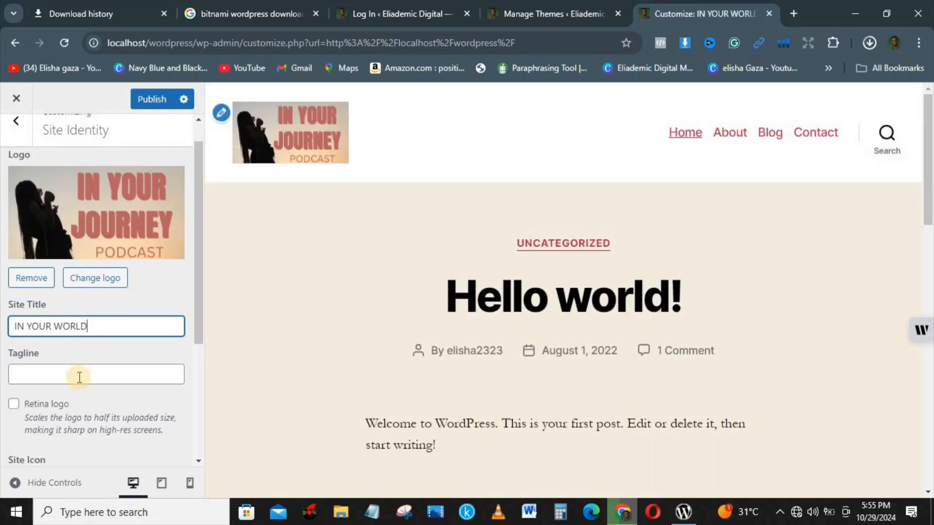
left_click(79, 377)
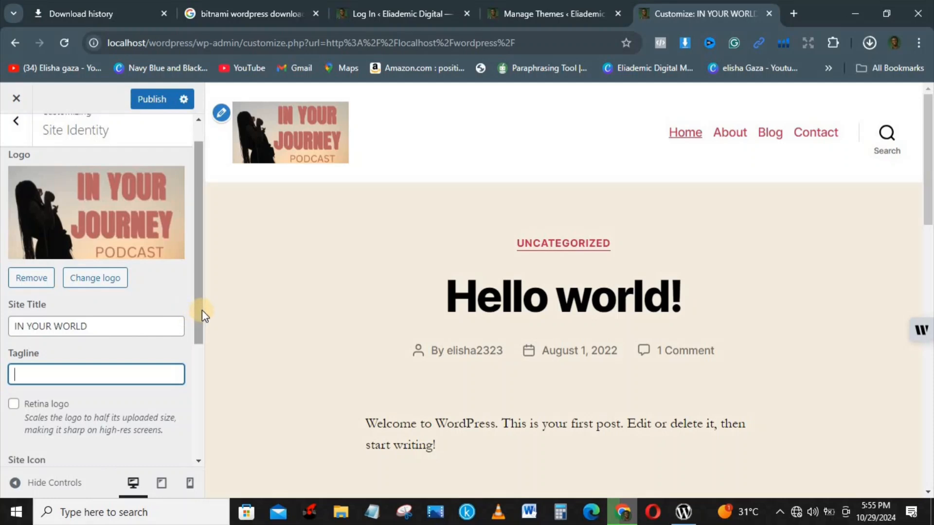
left_click_drag(200, 319, 193, 424)
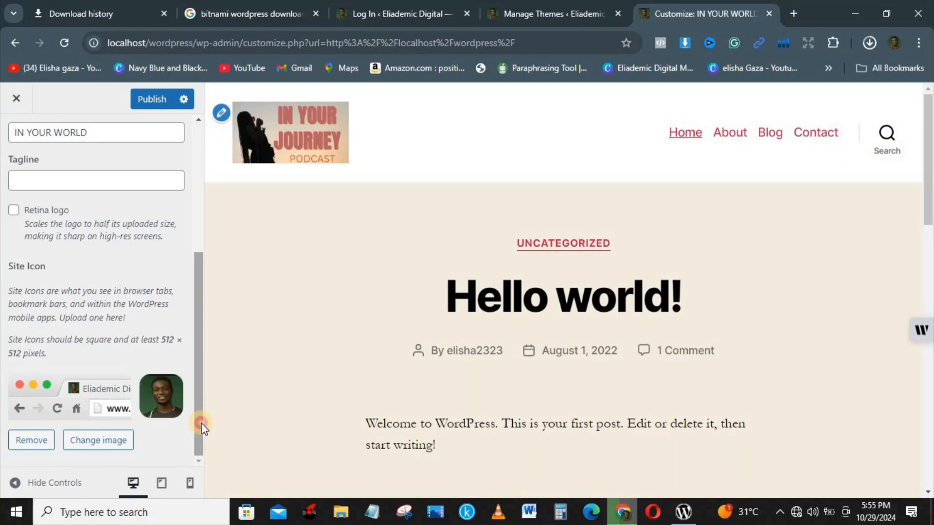
left_click(202, 431)
left_click(201, 411)
left_click_drag(200, 412, 211, 320)
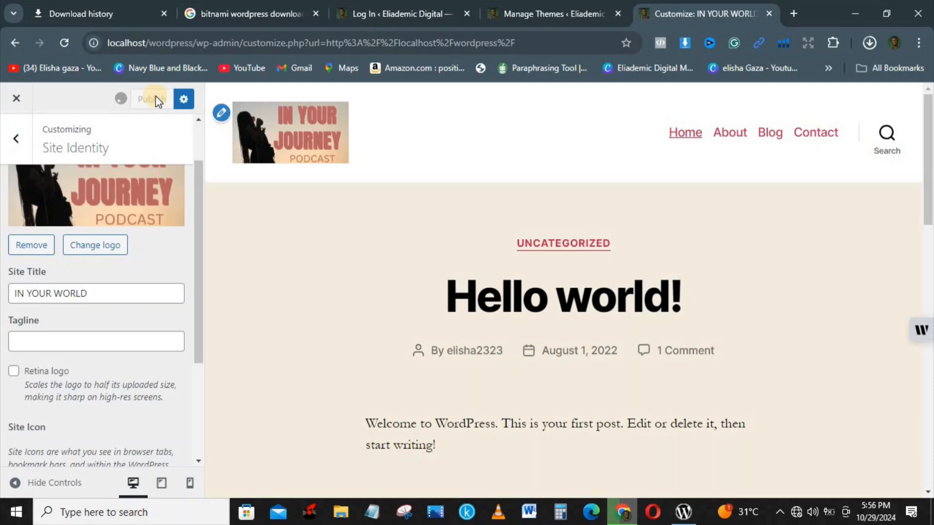
left_click(25, 141)
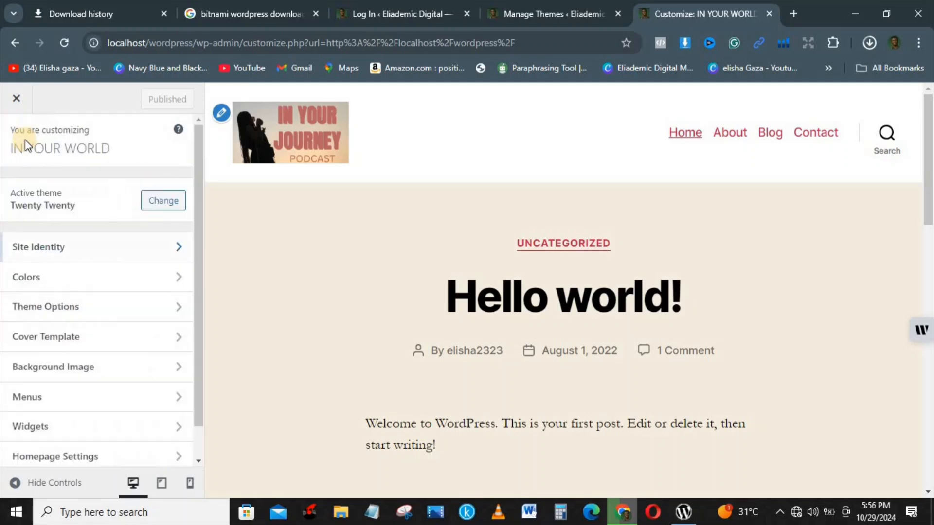
In Colors, try blue, black and red backgrounds, then settle on salmon pink #dd8080
left_click(85, 281)
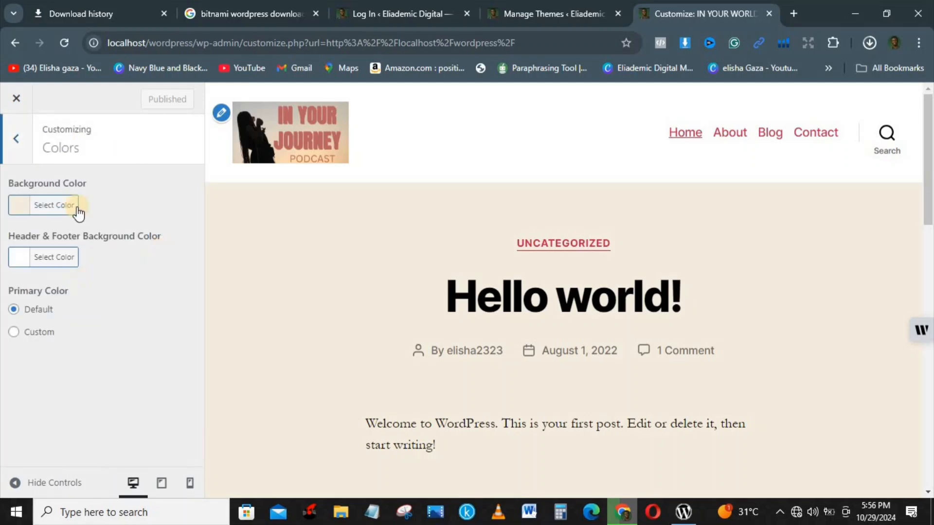
left_click(60, 210)
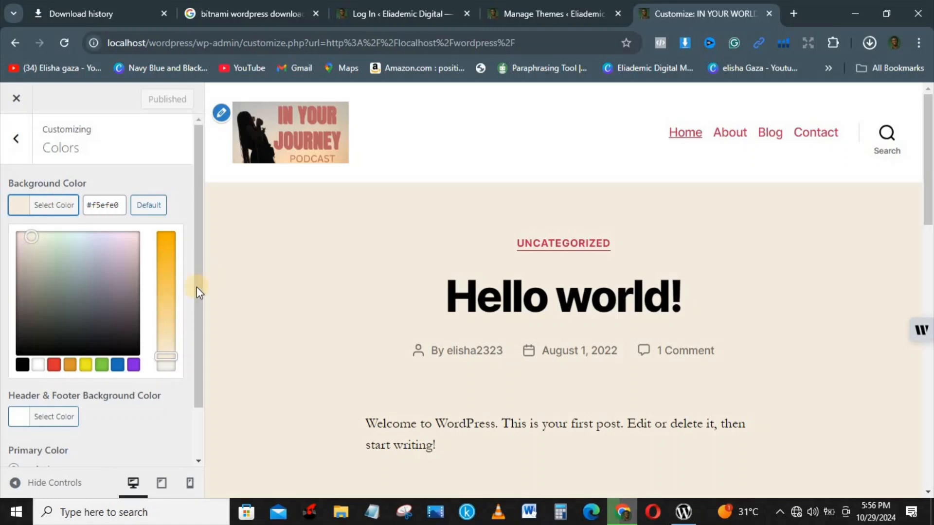
left_click(116, 365)
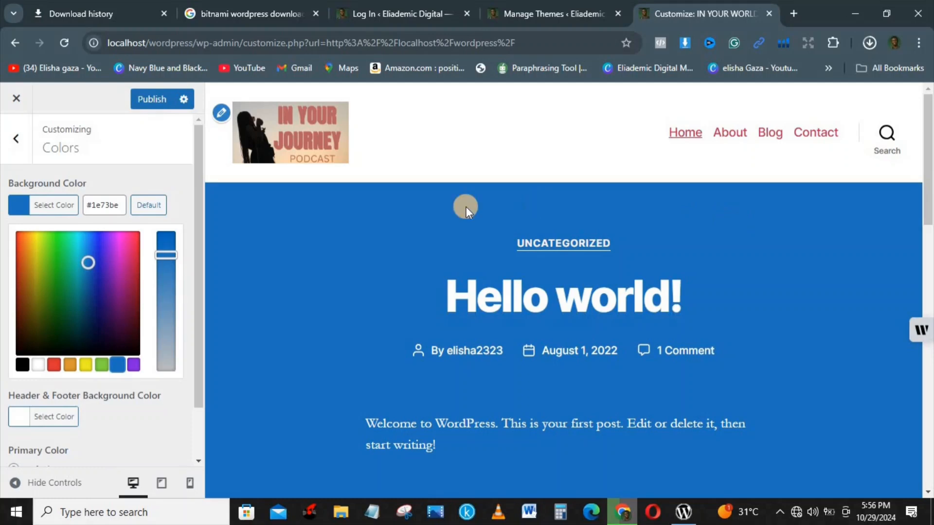
left_click(22, 362)
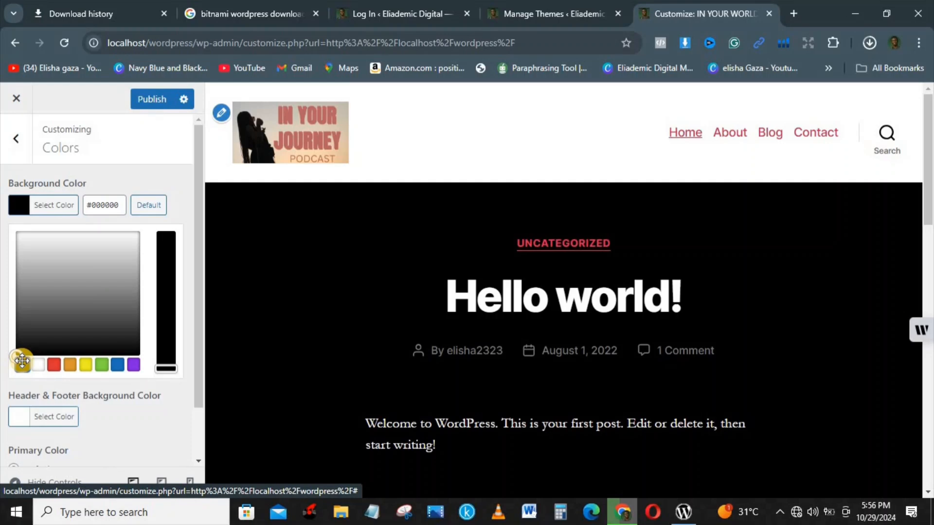
left_click(55, 366)
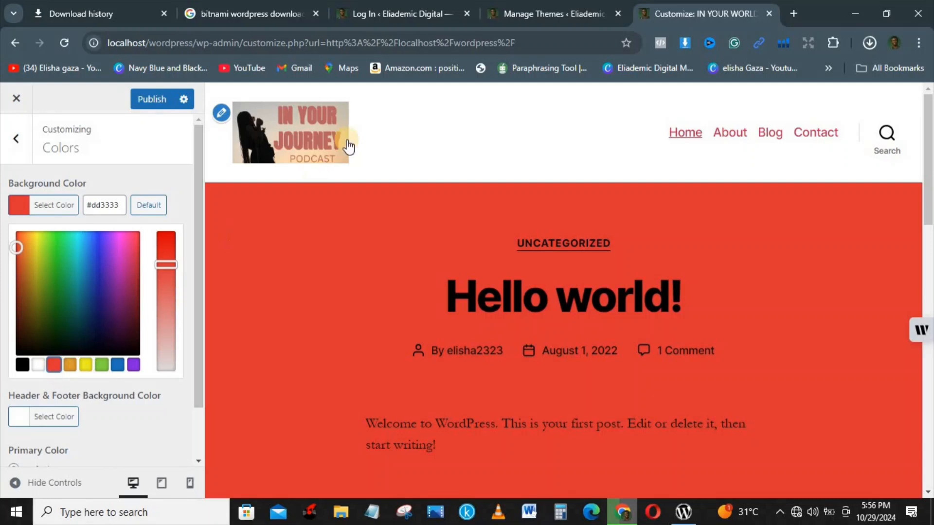
left_click(169, 317)
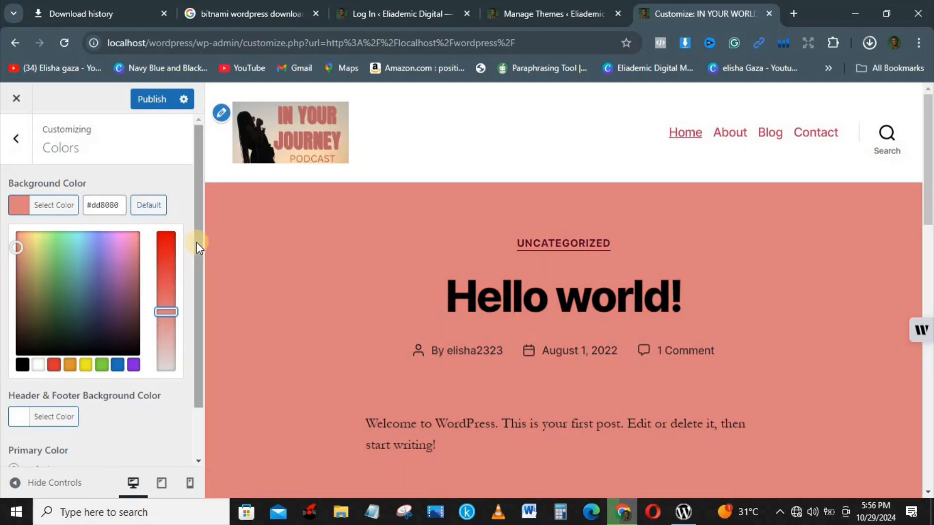
left_click_drag(196, 259, 199, 274)
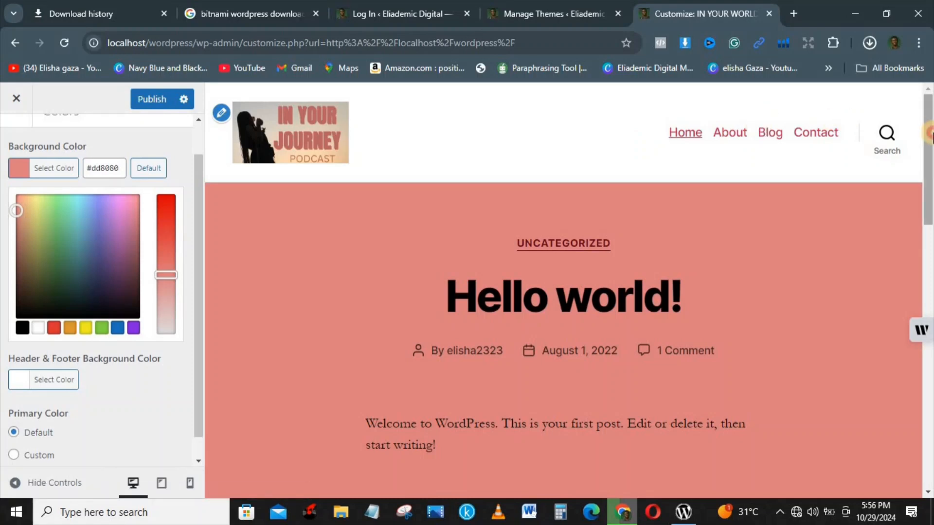
left_click_drag(928, 131, 929, 433)
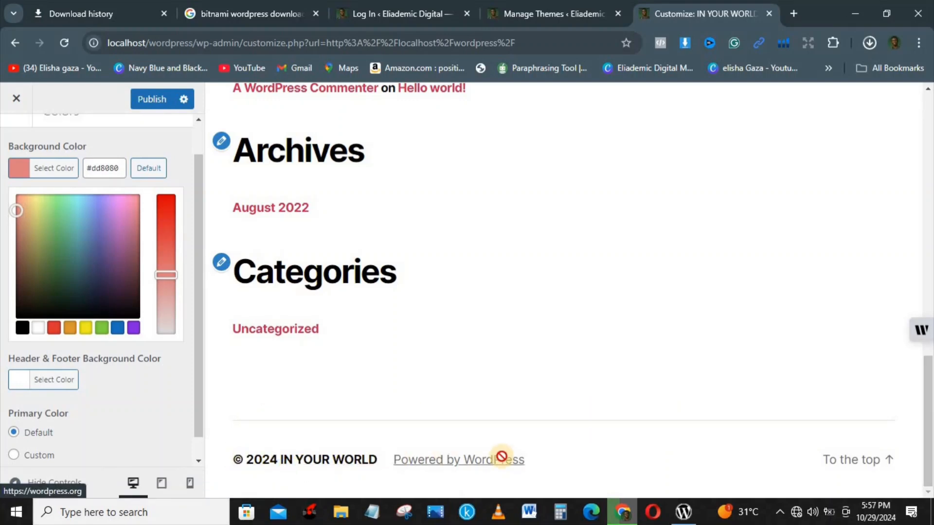
Give the Primary Color a custom hue, trying several shades before settling on red-pink
left_click_drag(928, 391, 927, 331)
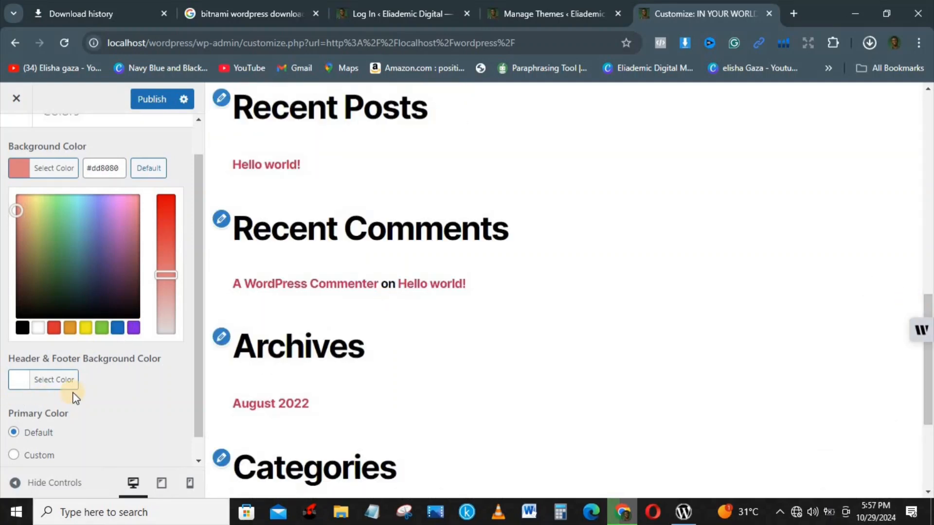
left_click(61, 384)
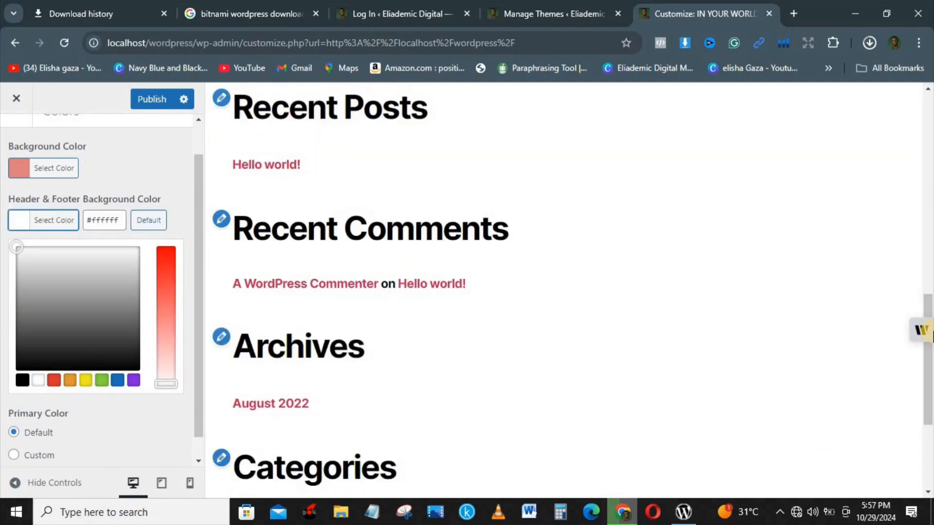
left_click(928, 165)
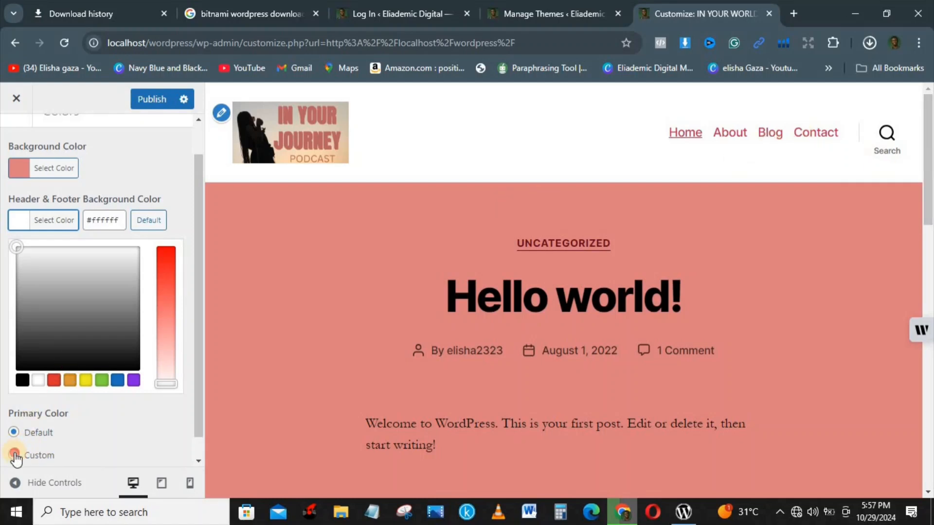
left_click(15, 454)
left_click_drag(122, 397, 59, 395)
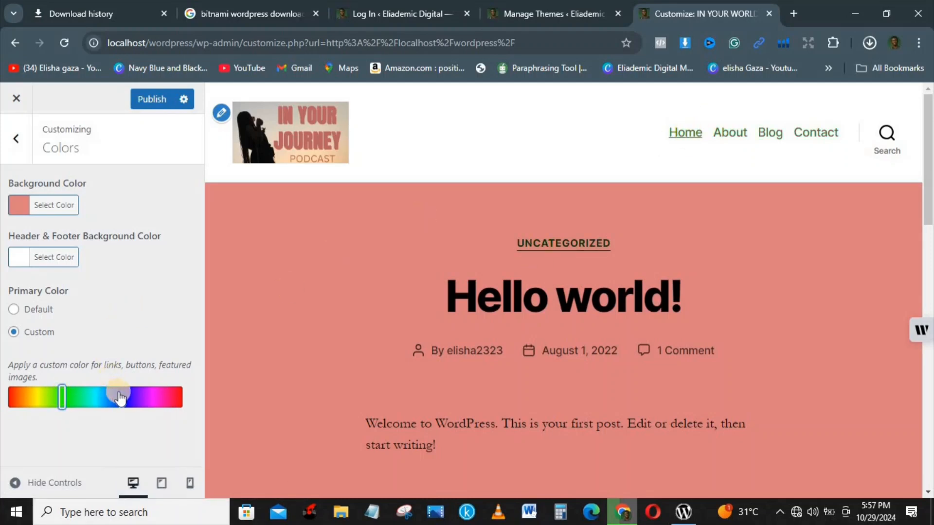
left_click(118, 392)
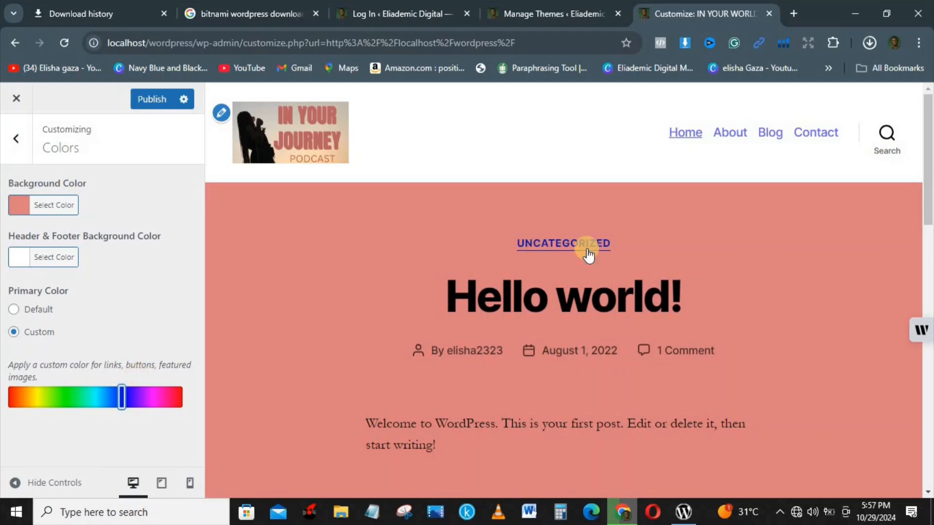
left_click(174, 395)
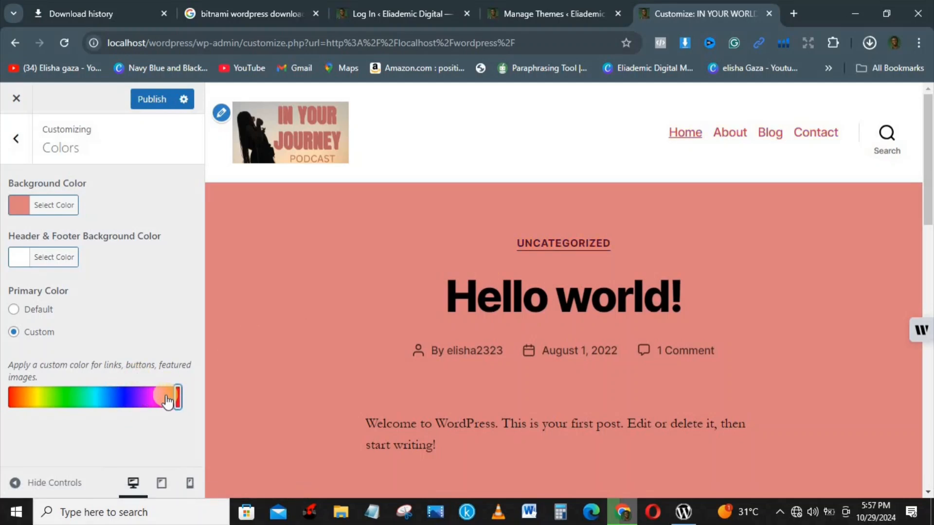
left_click(148, 396)
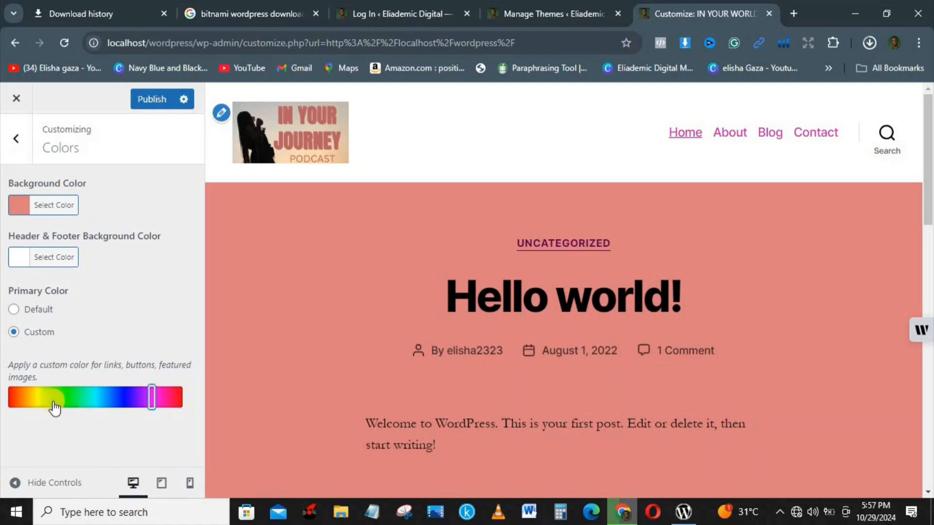
left_click(16, 310)
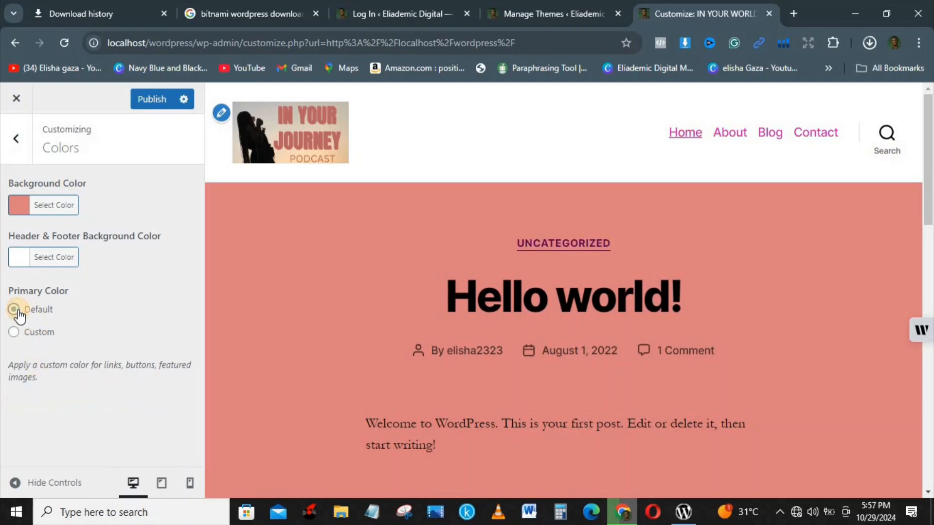
left_click(14, 333)
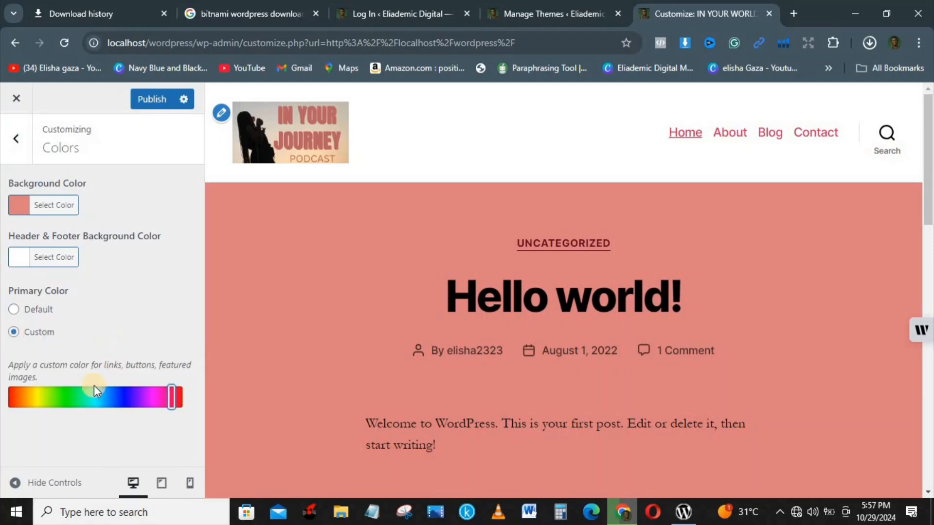
left_click_drag(94, 389, 44, 392)
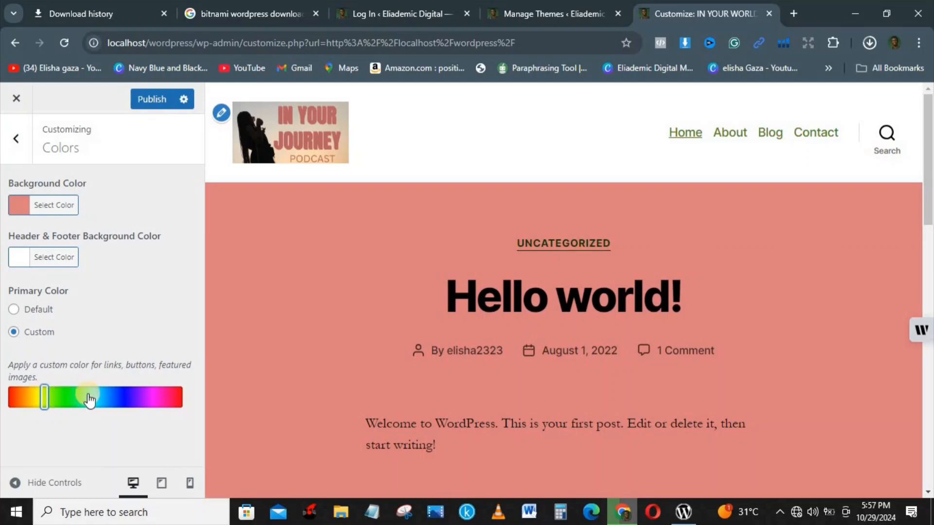
Set the Header & Footer Background Color to white and publish the colour changes
left_click(122, 394)
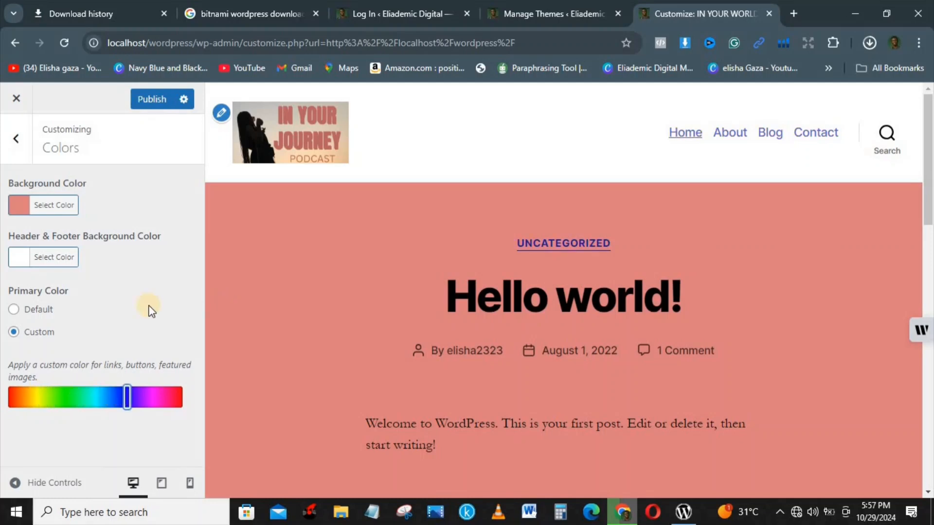
left_click(43, 262)
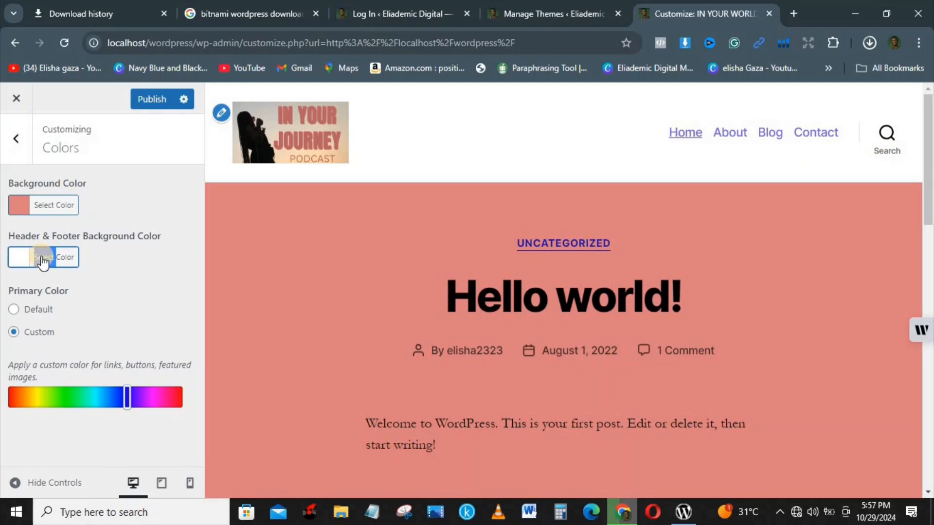
left_click(19, 255)
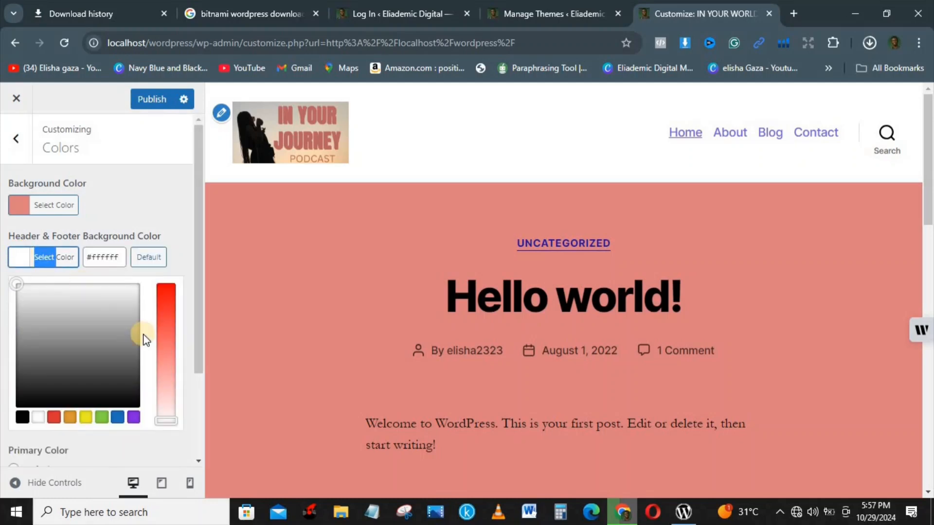
left_click(21, 417)
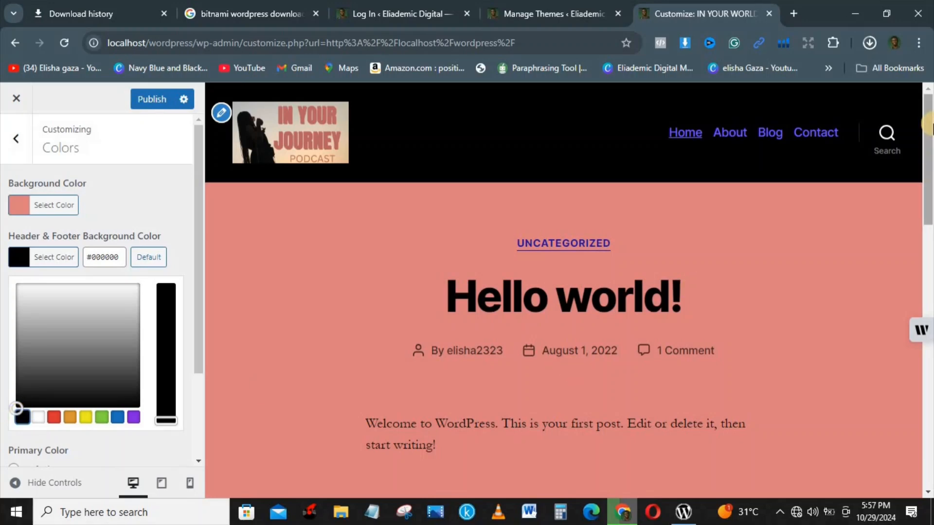
left_click_drag(928, 214, 900, 206)
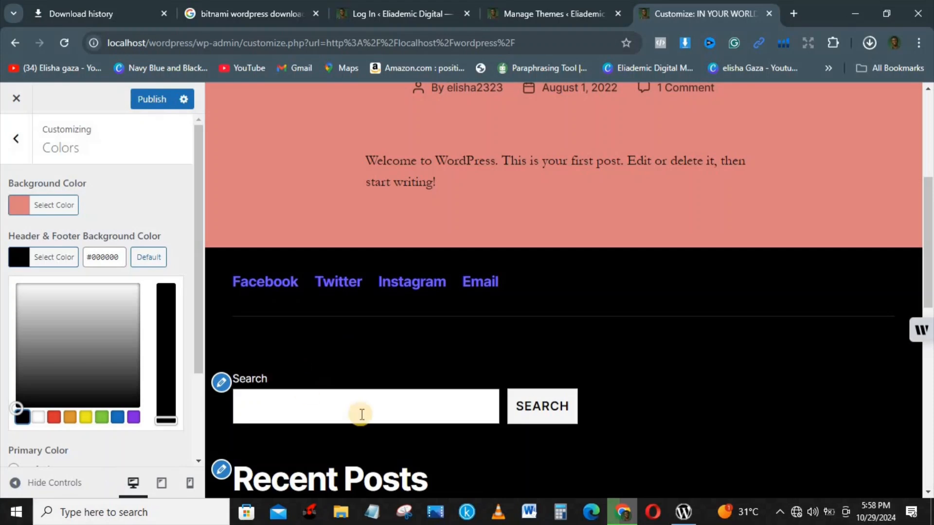
left_click(928, 92)
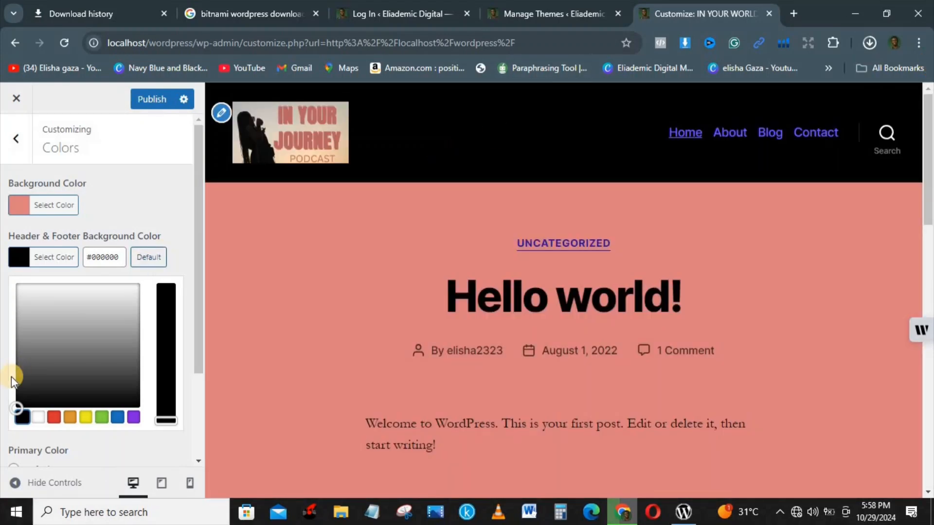
left_click(38, 418)
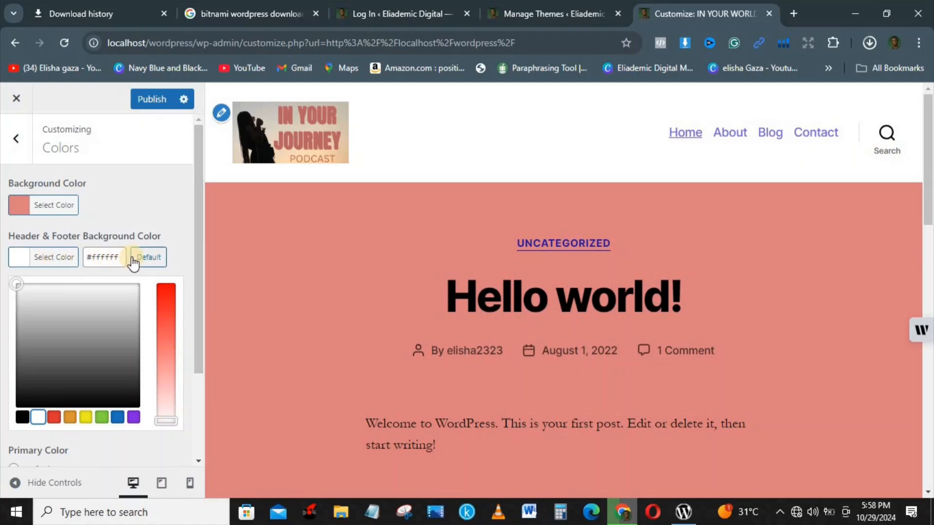
left_click(111, 258)
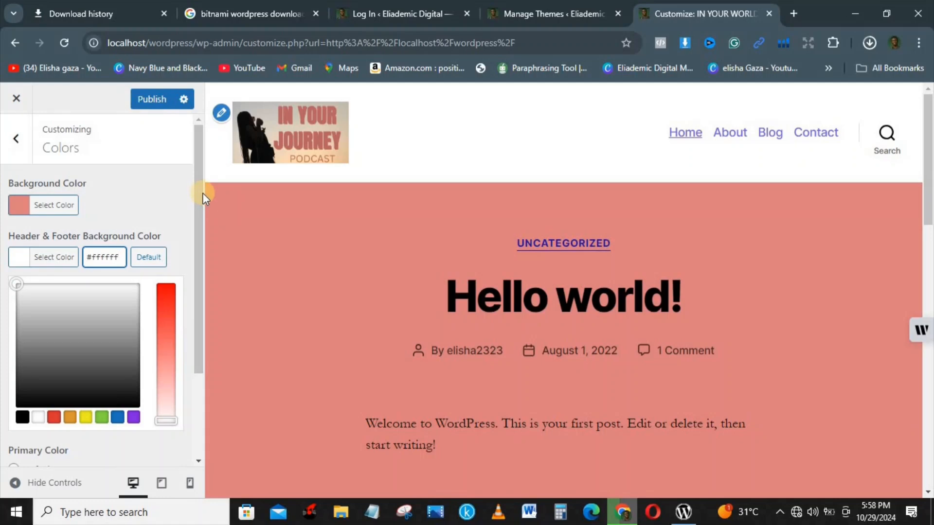
left_click(160, 99)
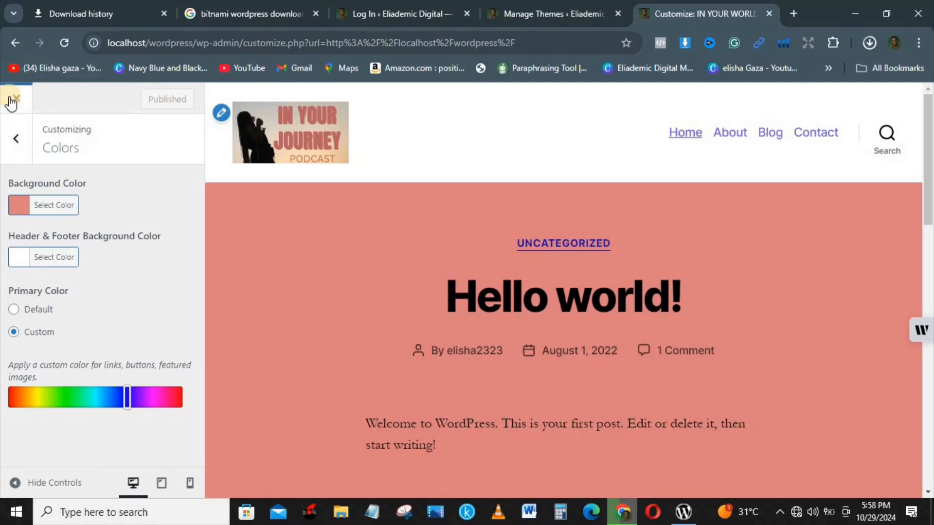
In Theme Options, keep archive pages on Full text after briefly trying Summary
left_click(15, 138)
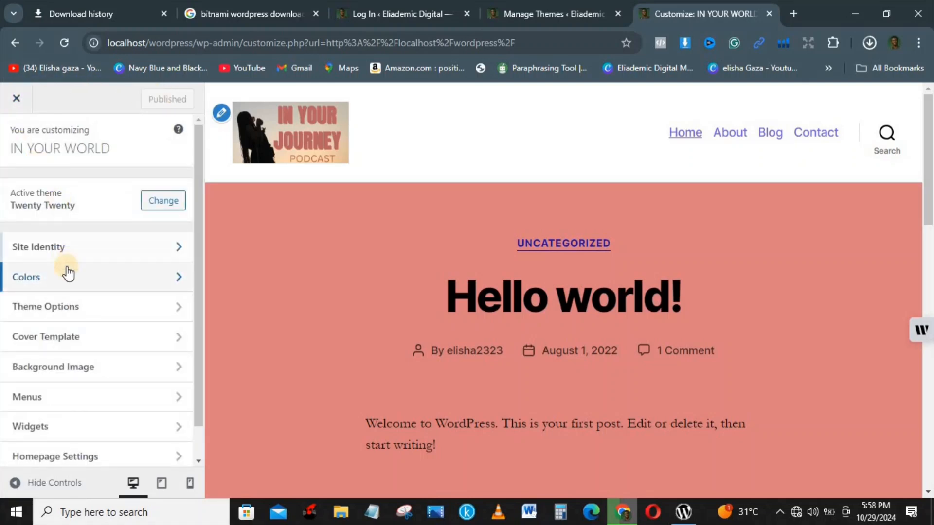
left_click(82, 308)
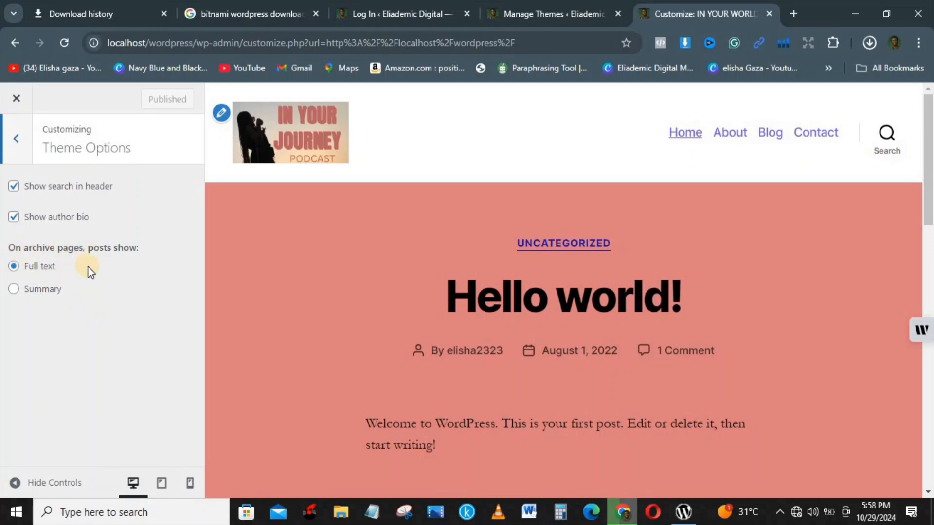
left_click(14, 290)
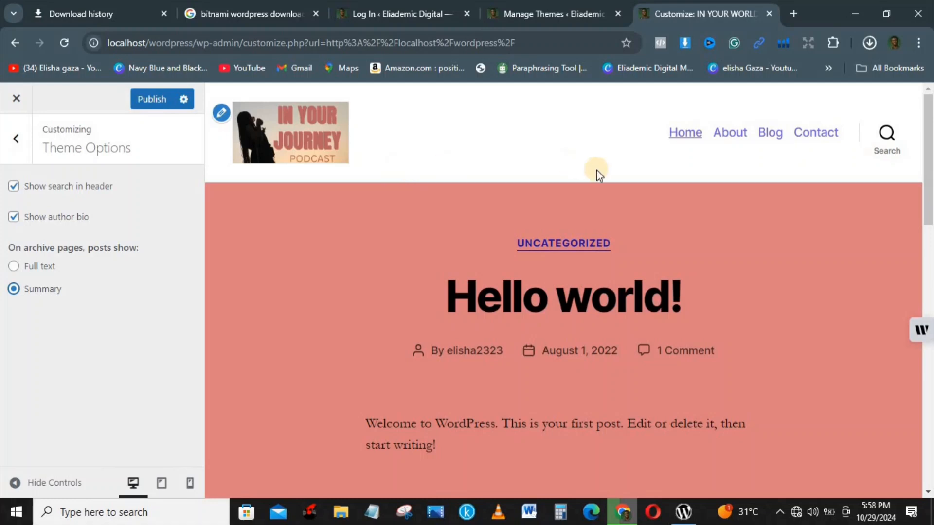
left_click_drag(928, 154, 908, 74)
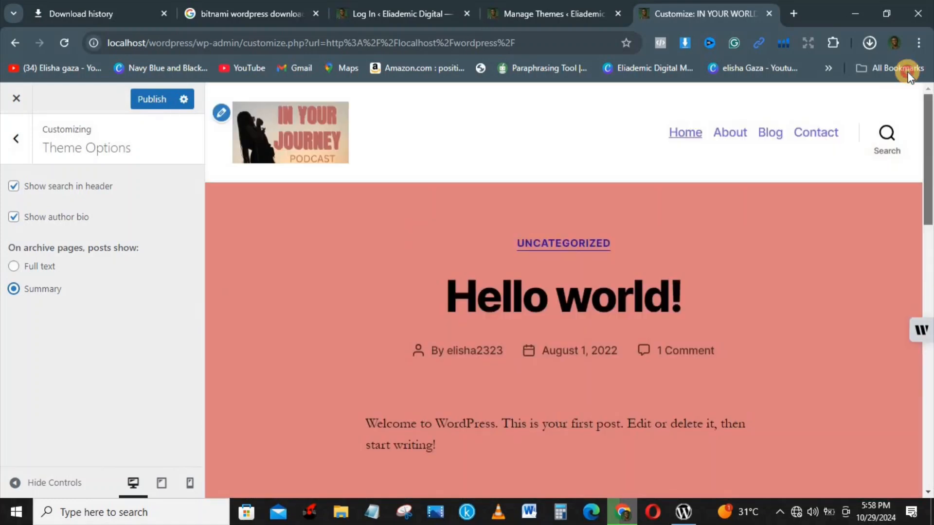
left_click(14, 267)
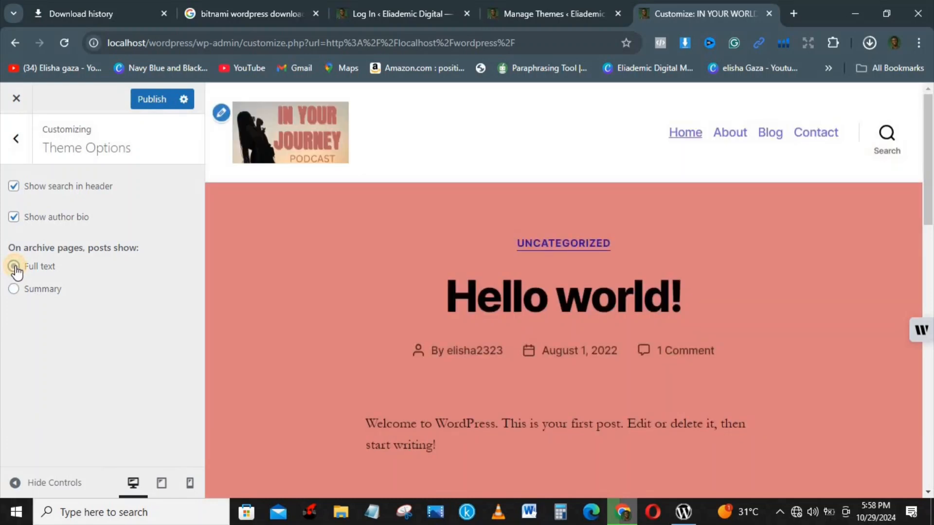
Turn off header search and author bio, publish, and return to the main menu
left_click(19, 190)
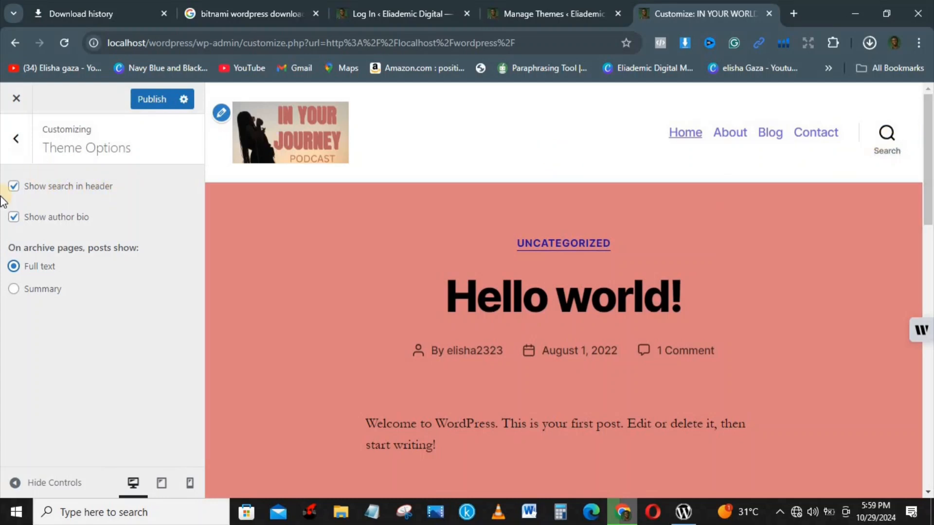
left_click(14, 193)
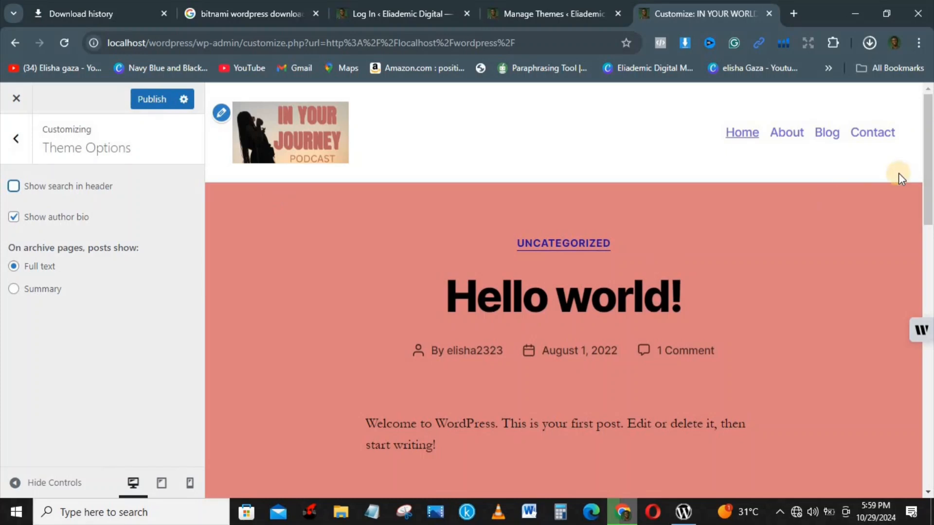
left_click_drag(929, 168, 930, 471)
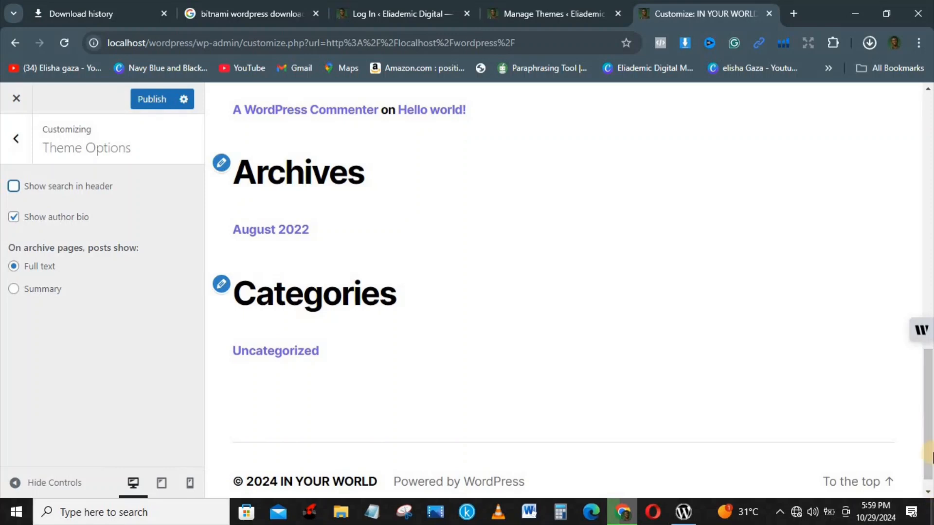
left_click(930, 150)
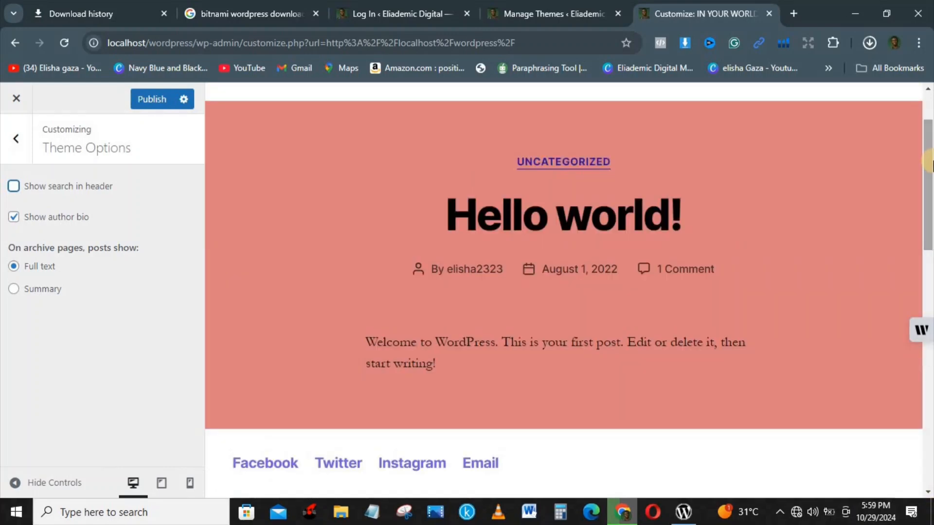
left_click_drag(931, 161, 930, 108)
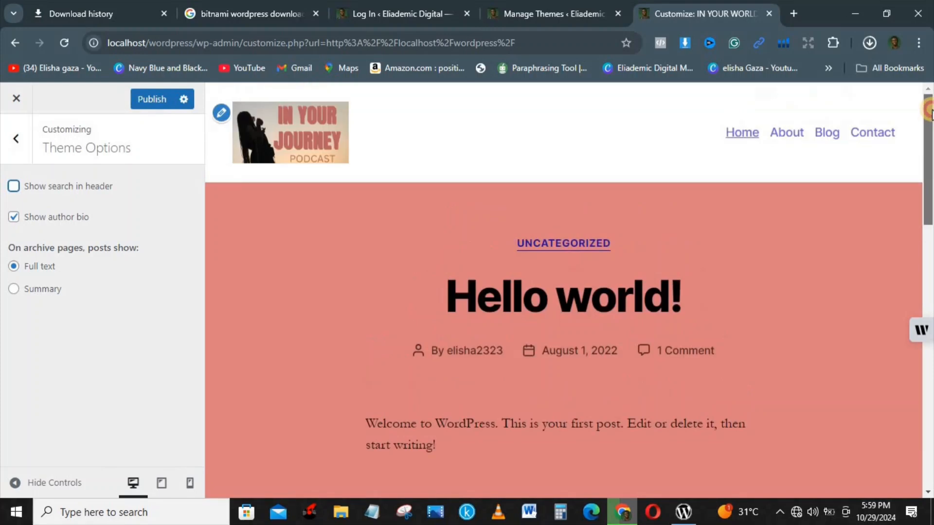
left_click(14, 217)
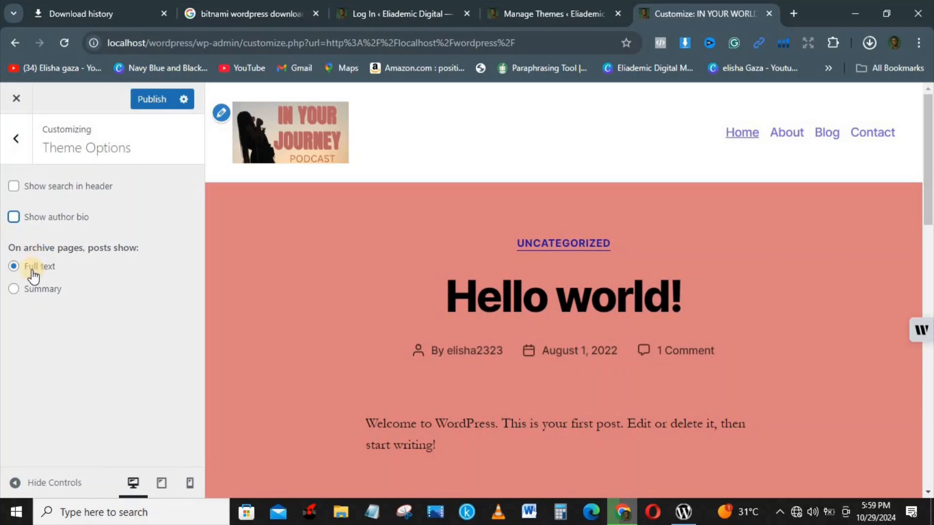
left_click(150, 103)
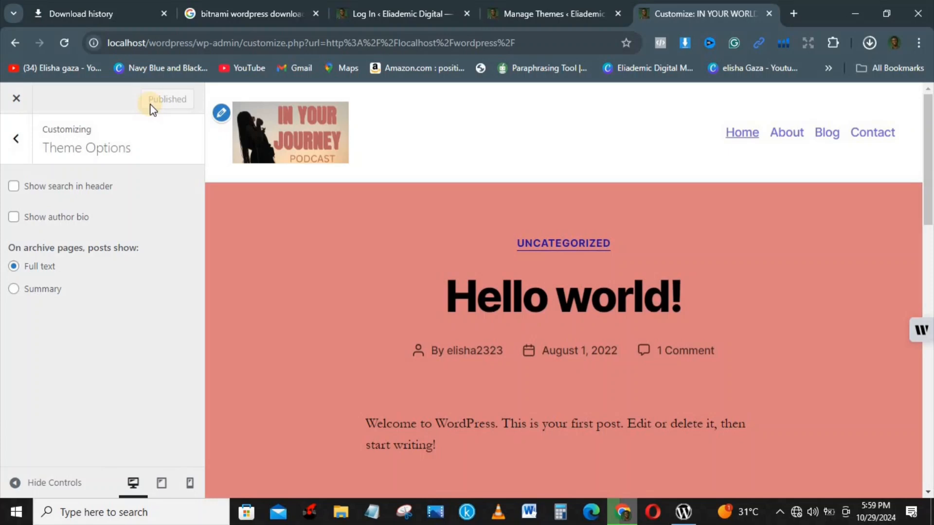
left_click(21, 141)
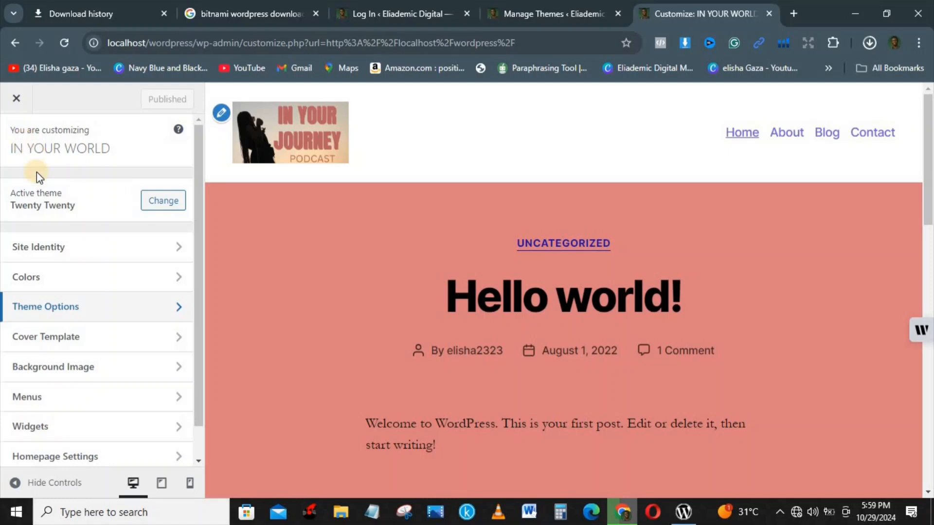
Set the Cover Template overlay background colour to blue #2b6be2
left_click(77, 340)
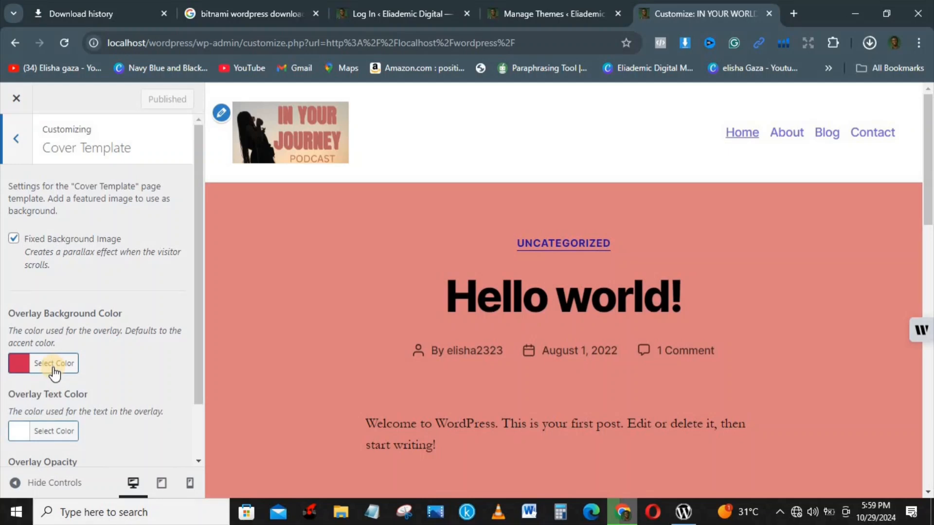
left_click(54, 373)
left_click(92, 404)
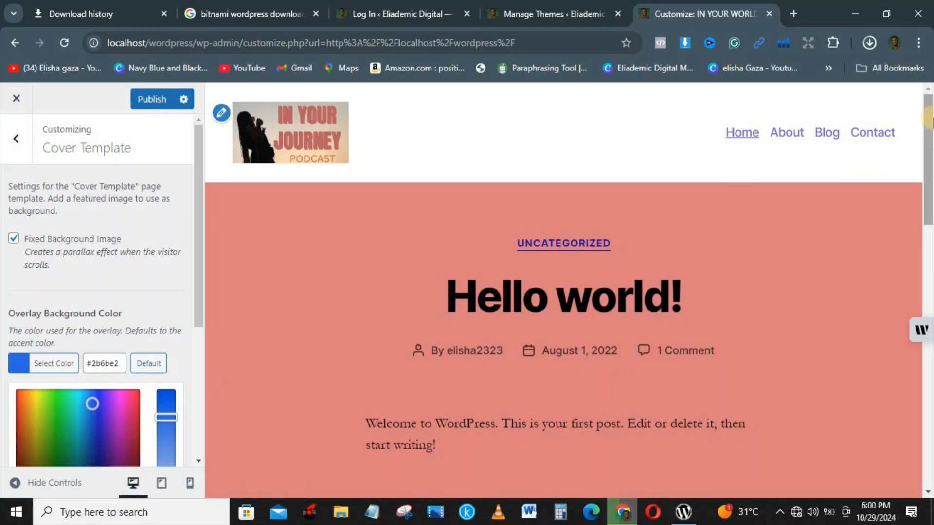
left_click_drag(928, 130, 903, 64)
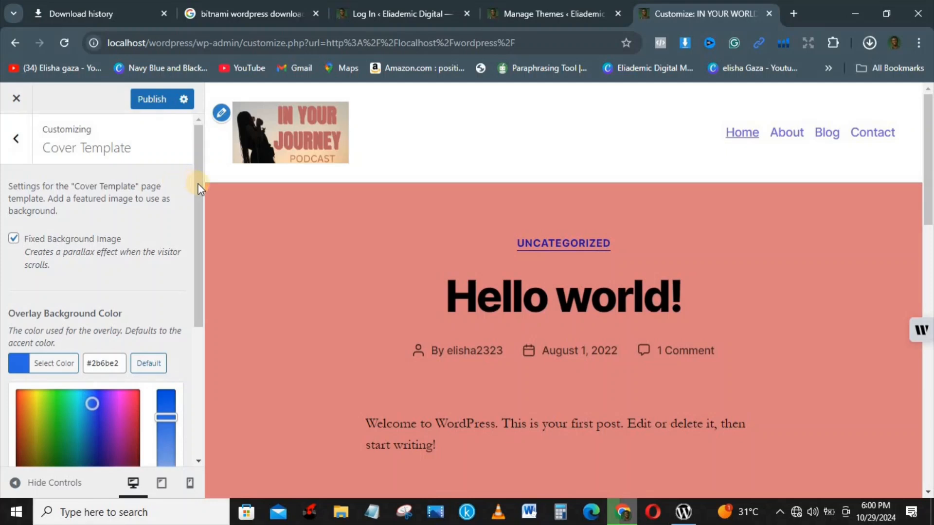
left_click_drag(197, 189, 185, 341)
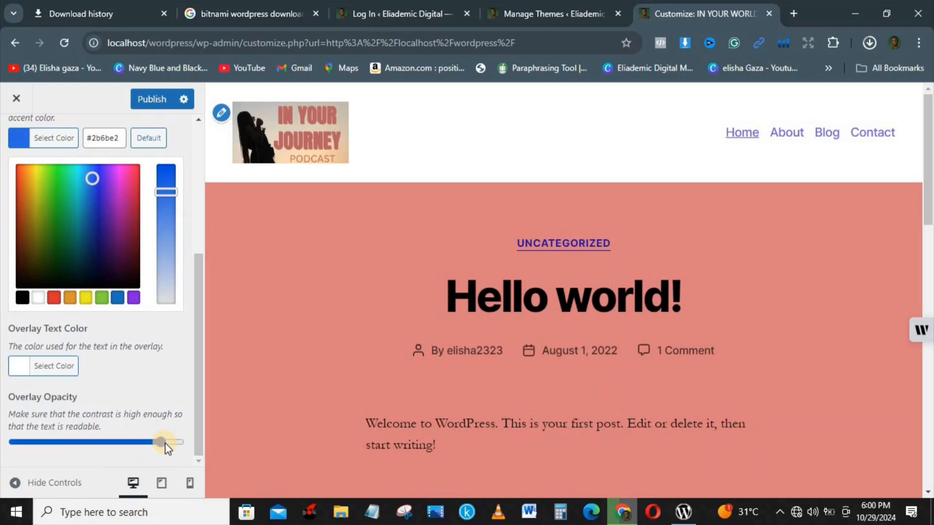
left_click_drag(162, 443, 57, 440)
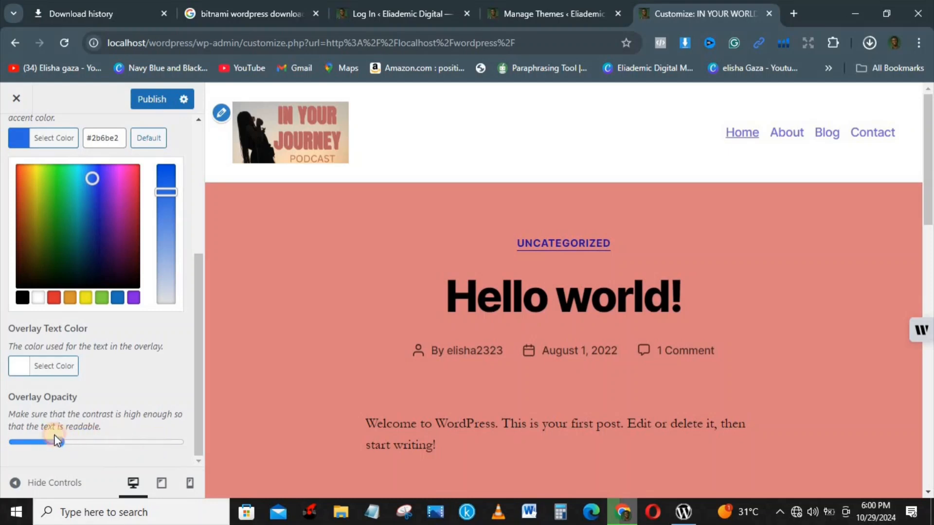
left_click(45, 440)
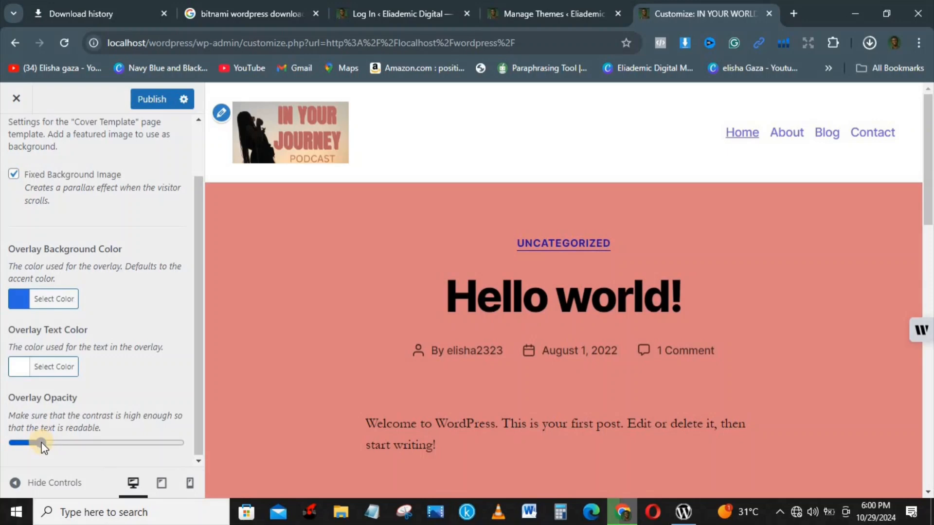
Raise the overlay opacity to full, publish, and return to the main menu
left_click_drag(42, 443, 13, 443)
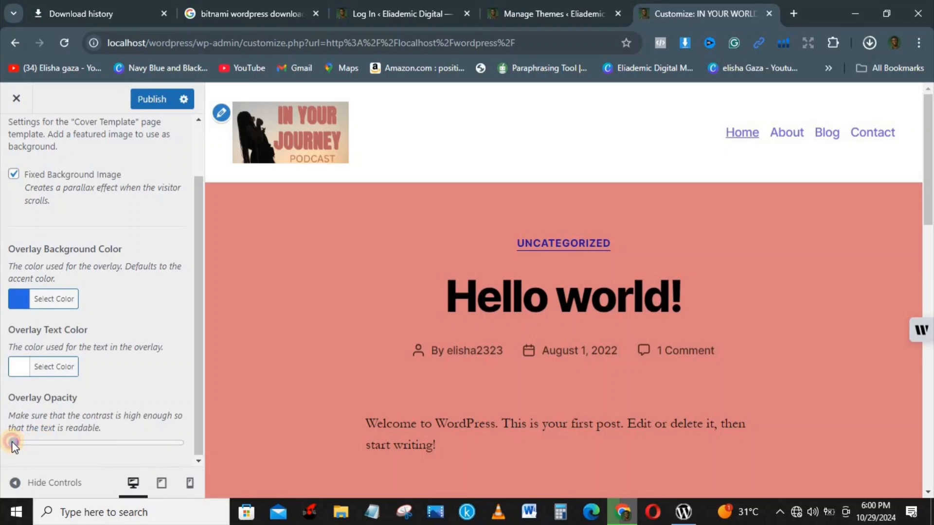
left_click_drag(930, 160, 930, 306)
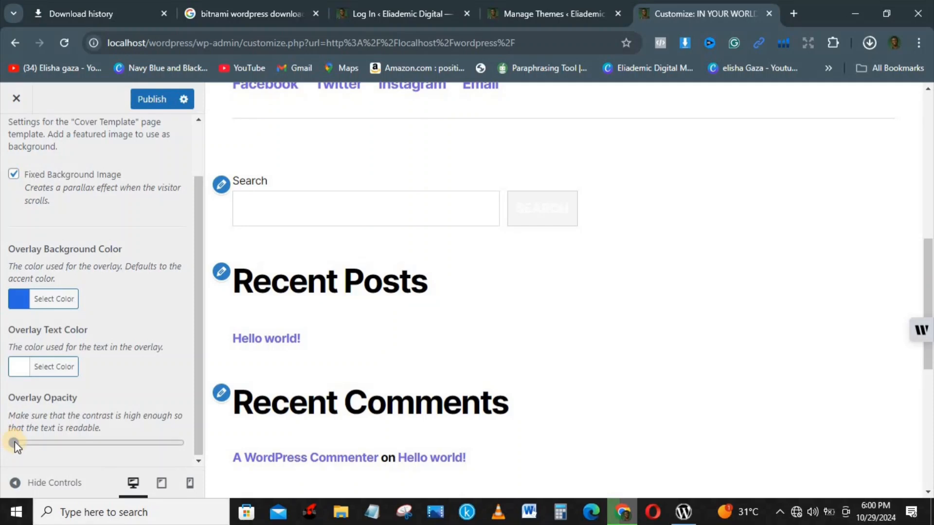
left_click_drag(91, 451, 193, 457)
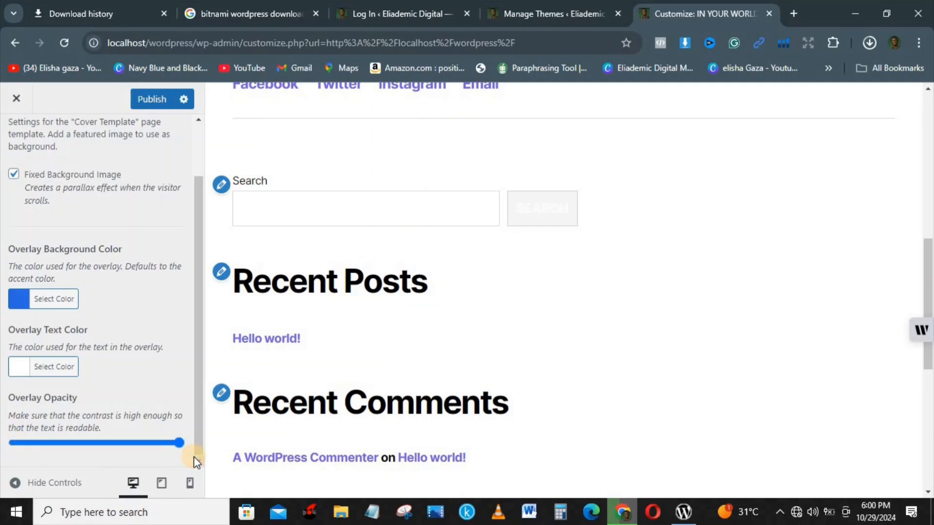
left_click_drag(929, 298, 911, 243)
left_click_drag(924, 205, 930, 123)
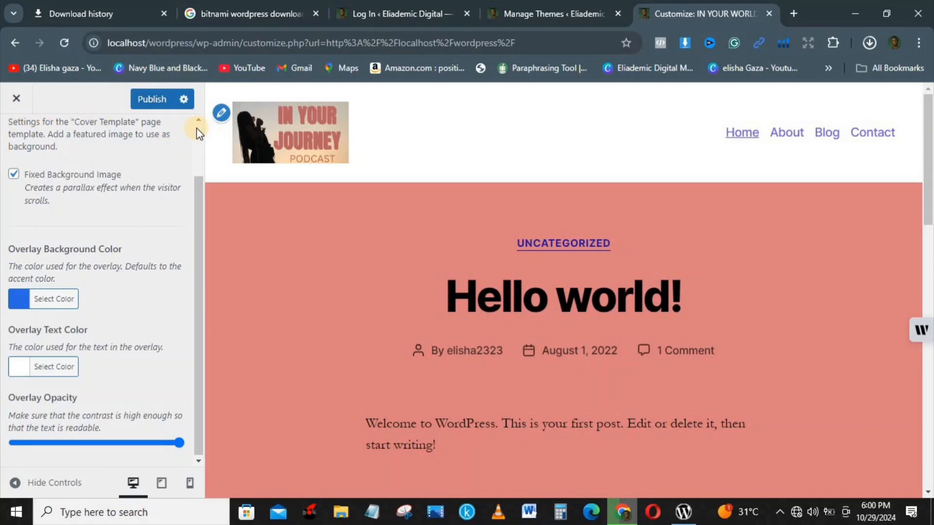
scroll(197, 127, "up", 2)
left_click(152, 101)
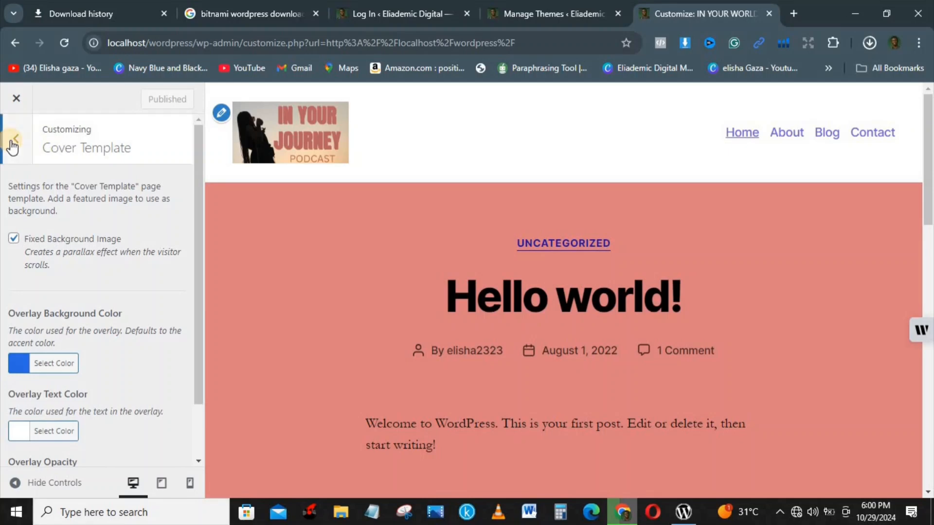
left_click(13, 143)
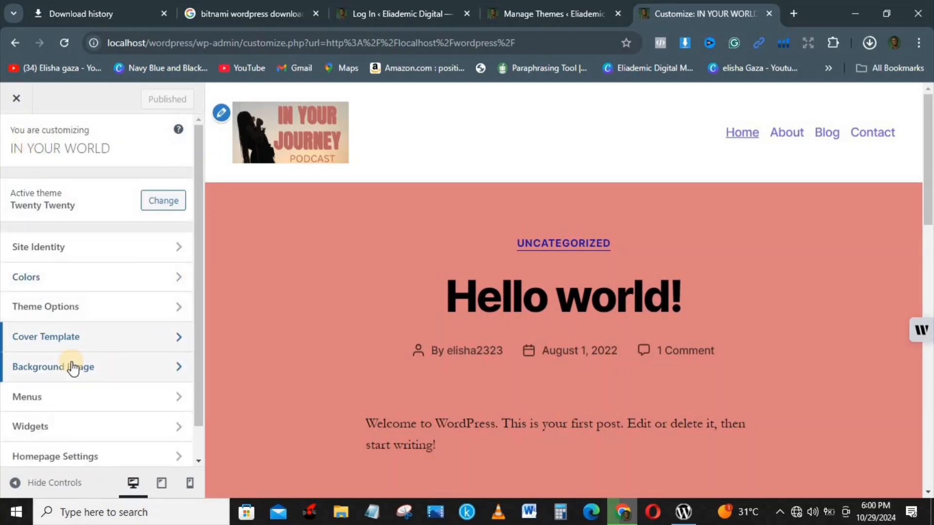
Upload the banner picture and set it as the site's background image
left_click(71, 366)
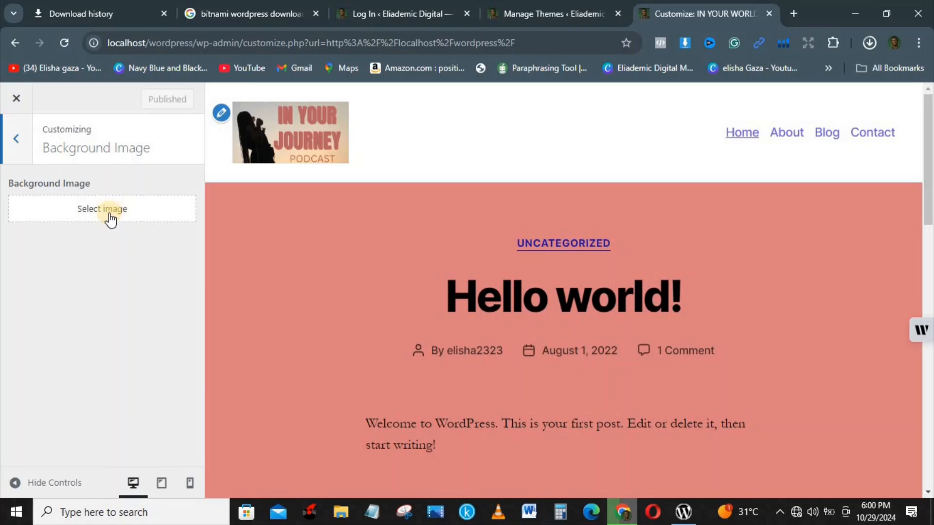
left_click(106, 213)
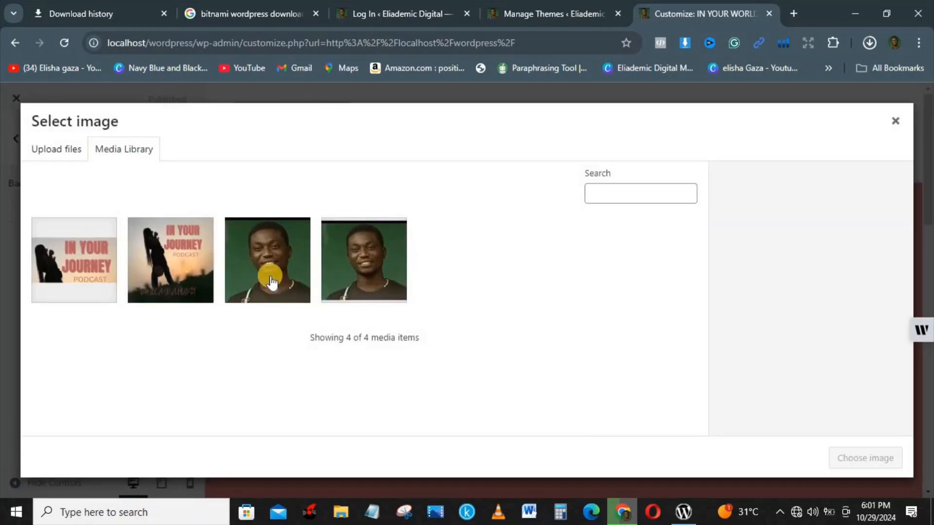
left_click(32, 144)
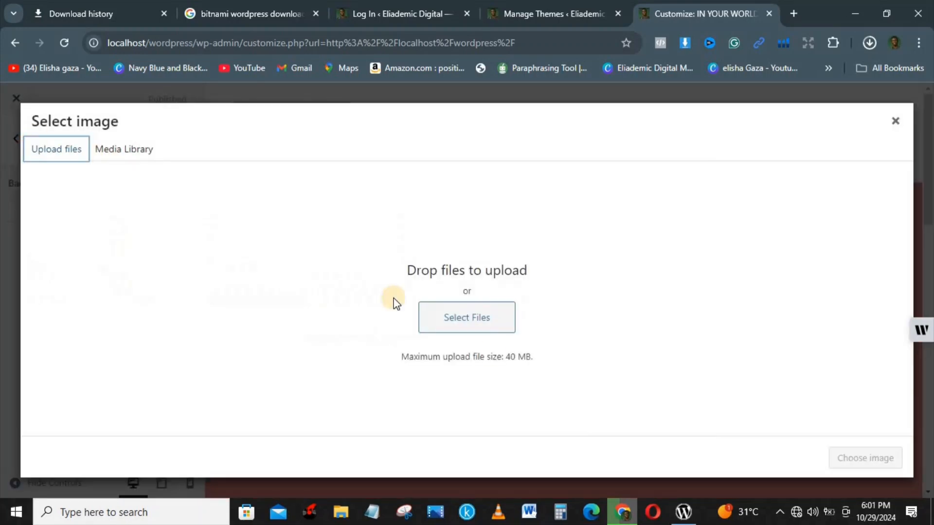
left_click(476, 329)
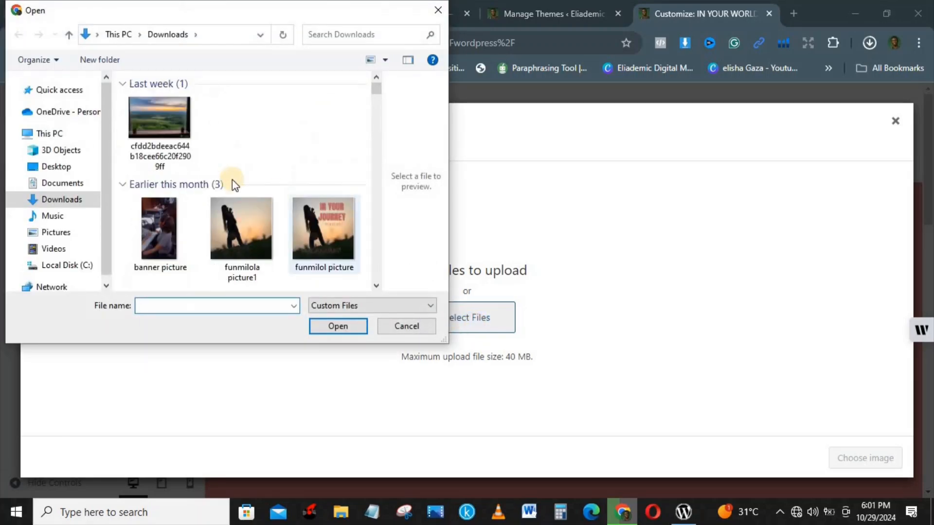
left_click(163, 221)
left_click(335, 327)
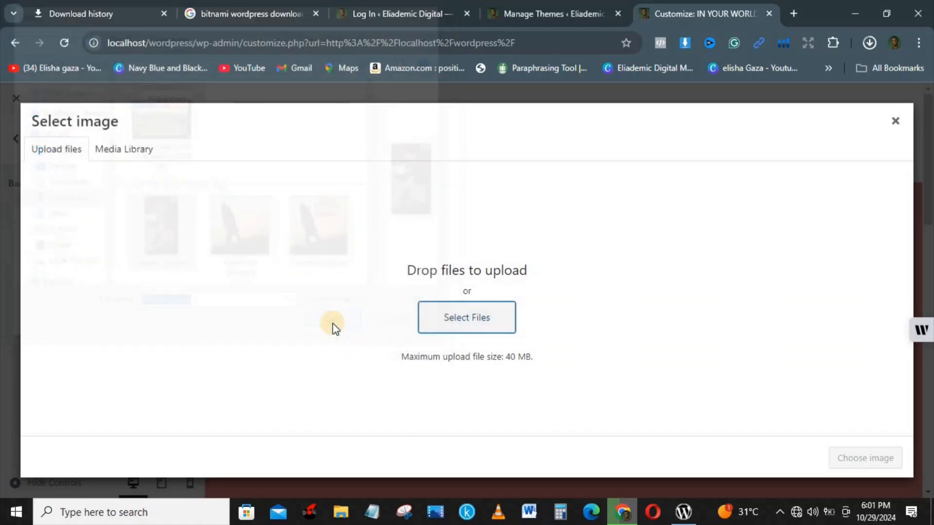
left_click(73, 261)
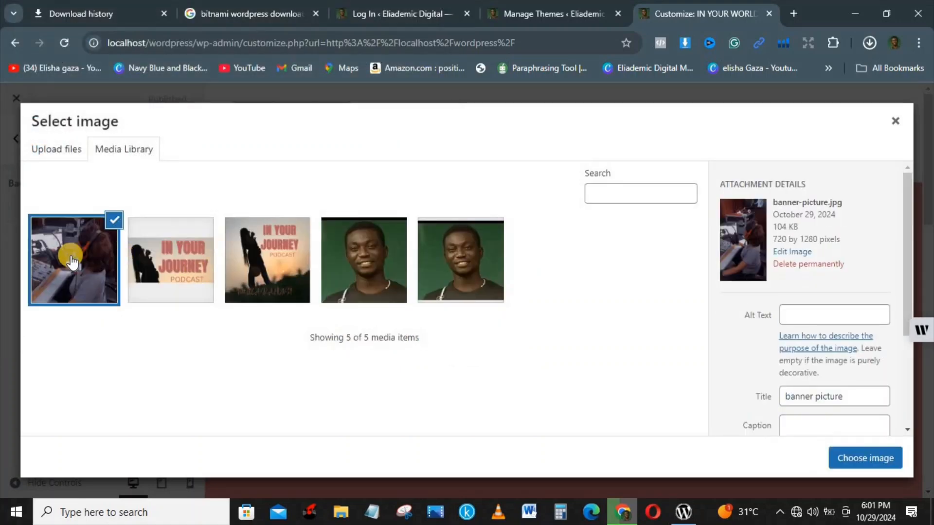
left_click(859, 457)
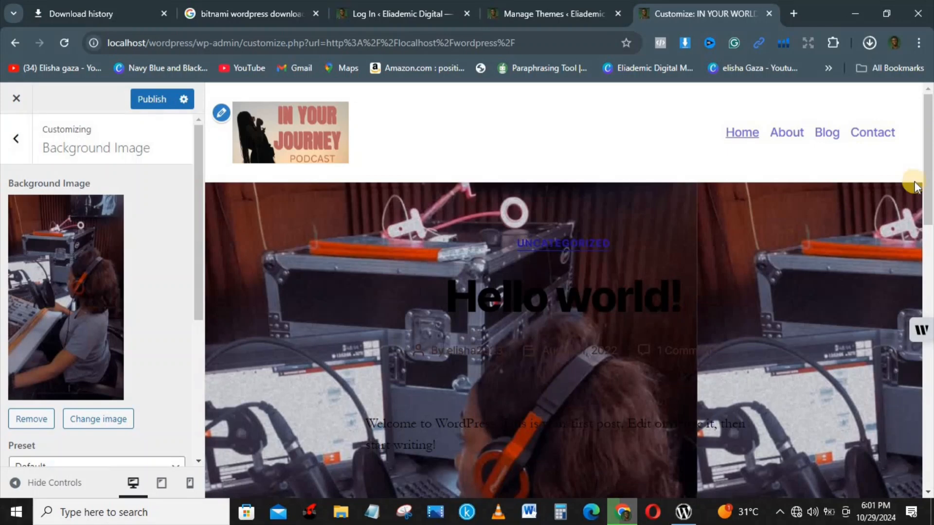
Preview the Hello world! post to see the new background
mouse_move(929, 184)
left_mouse_down()
mouse_move(928, 282)
mouse_move(922, 209)
mouse_move(906, 182)
mouse_move(929, 225)
mouse_move(927, 179)
left_mouse_up()
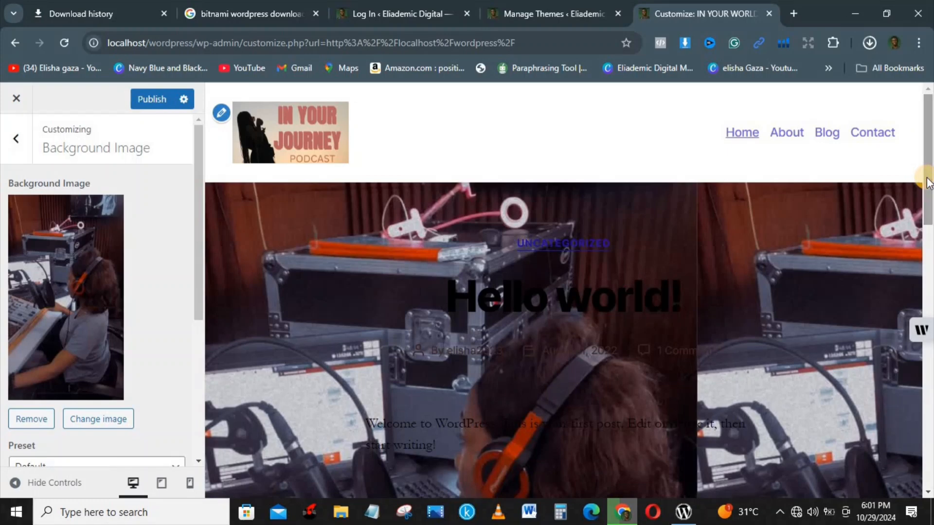
left_click(565, 296)
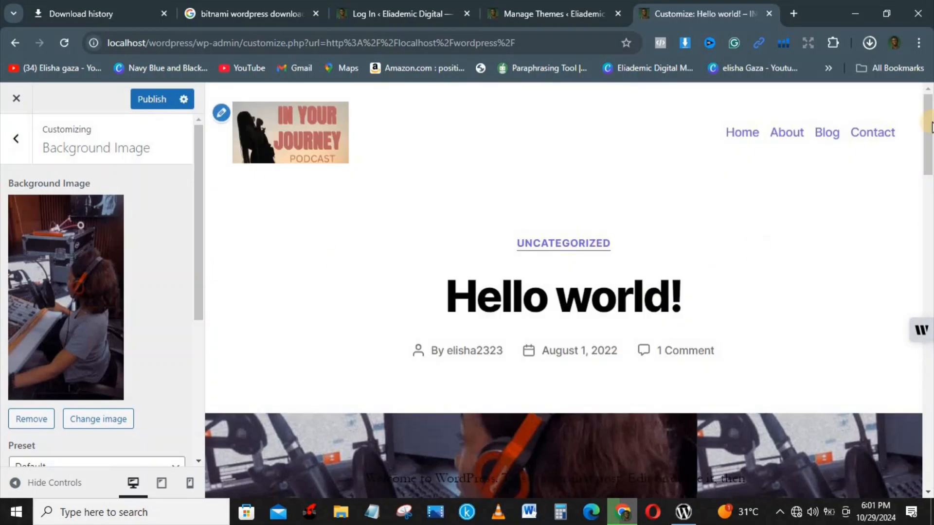
mouse_move(929, 132)
left_mouse_down()
mouse_move(929, 299)
mouse_move(922, 137)
left_mouse_up()
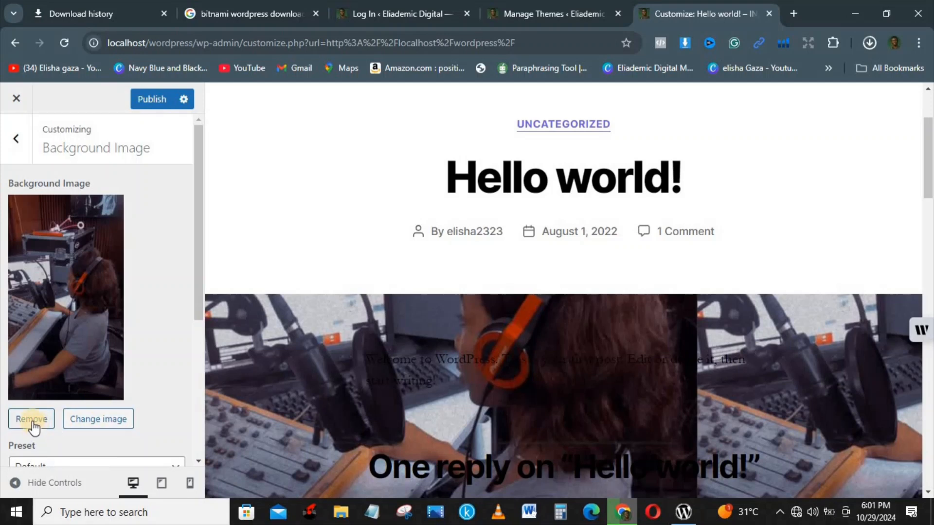
left_click_drag(193, 285, 205, 370)
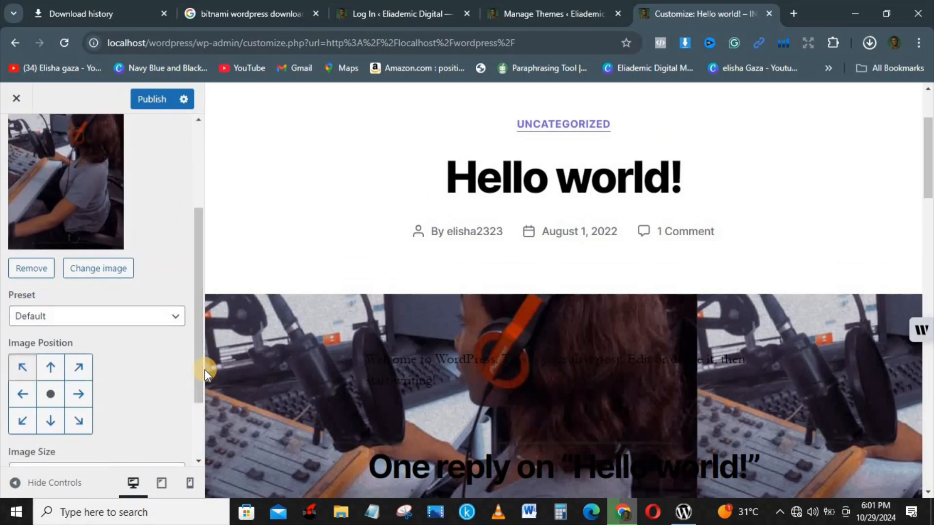
left_click(25, 375)
Set the background Preset to Fill Screen, after briefly trying Fit to Screen
left_click(157, 319)
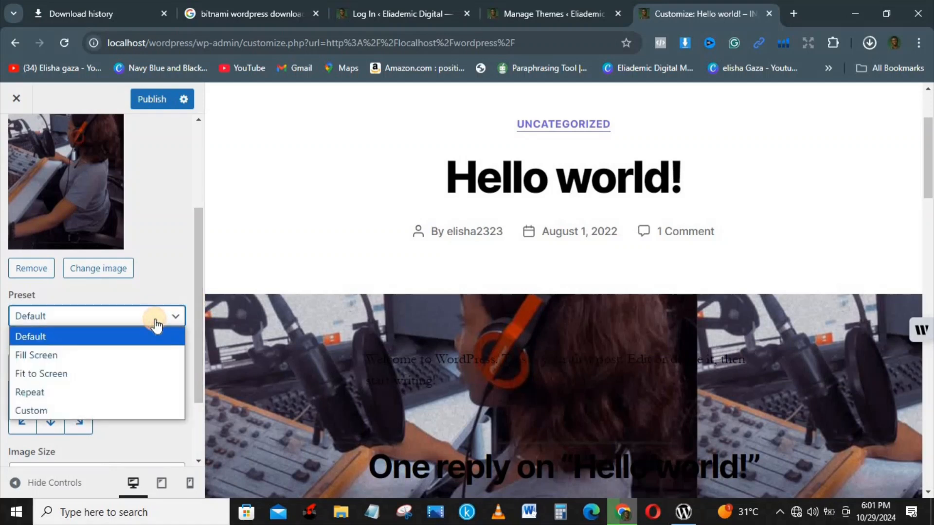
left_click(112, 350)
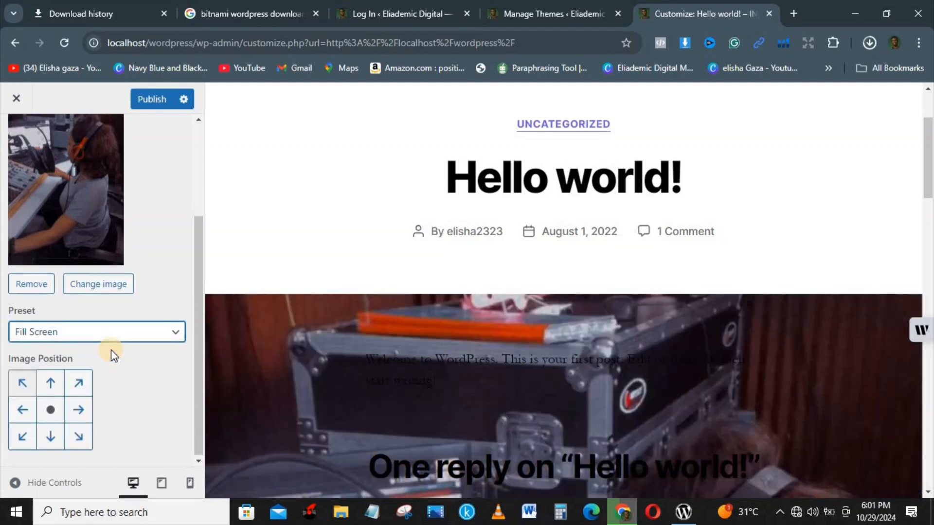
left_click(88, 340)
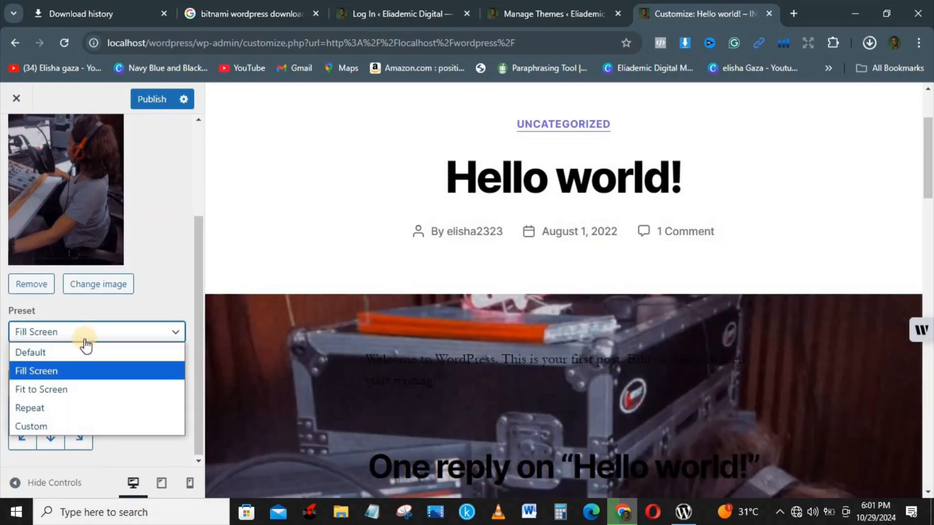
left_click(70, 392)
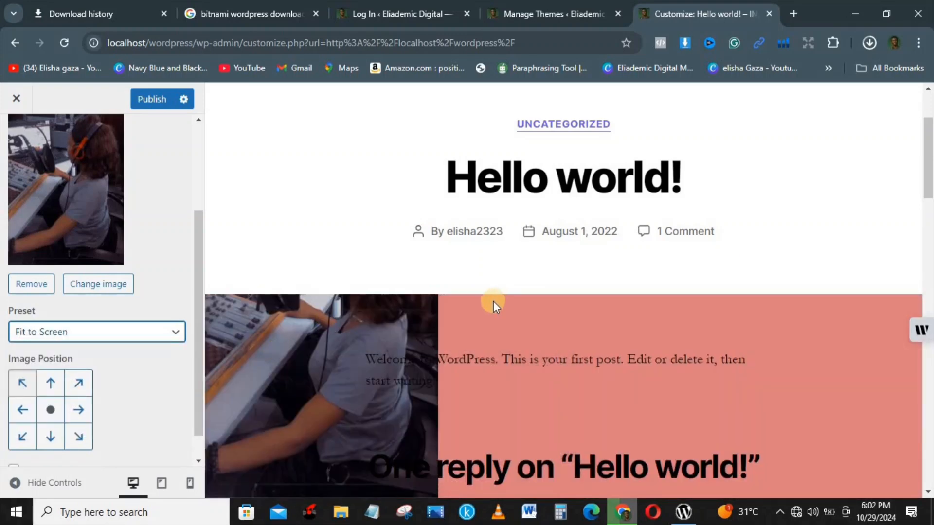
scroll(916, 184, "down", 10)
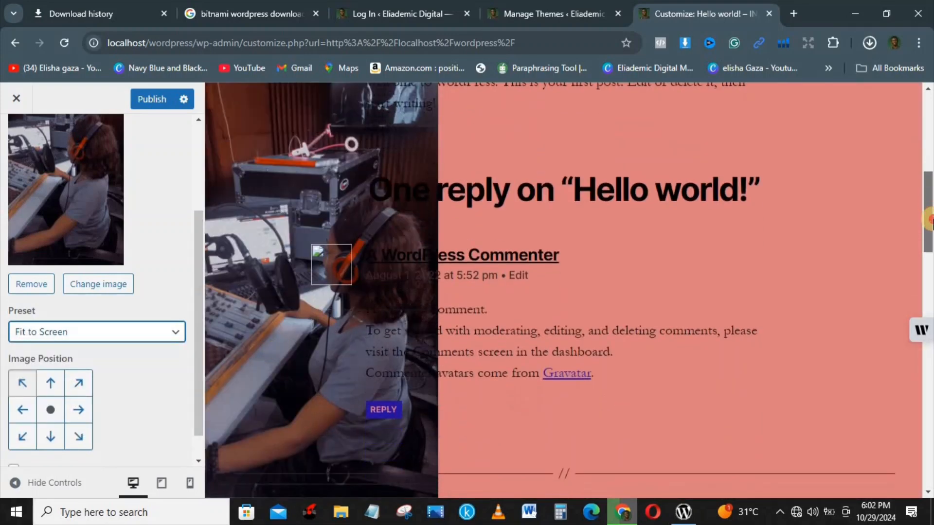
scroll(917, 184, "up", 10)
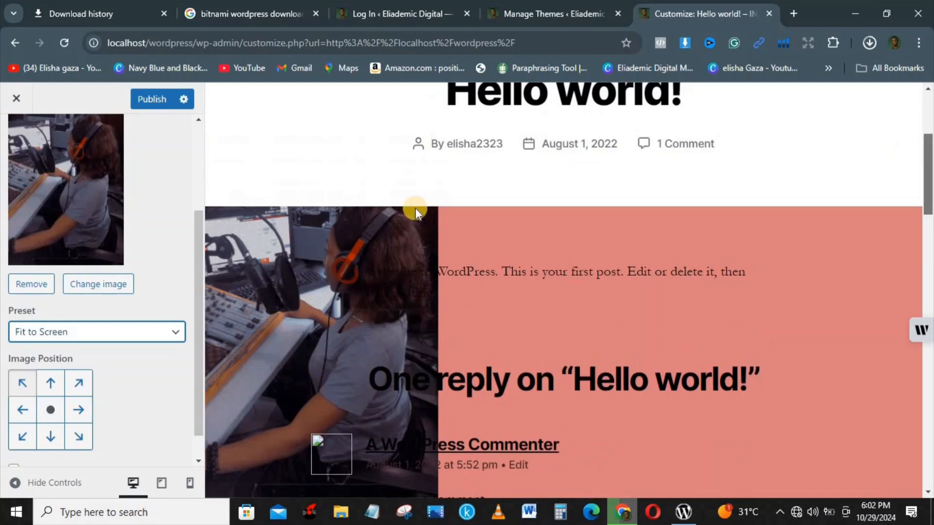
left_click(142, 336)
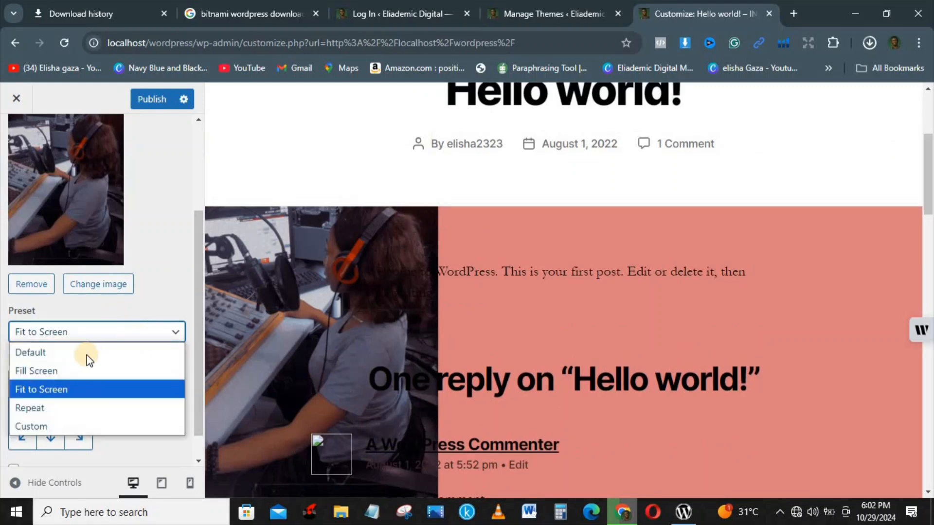
left_click(78, 369)
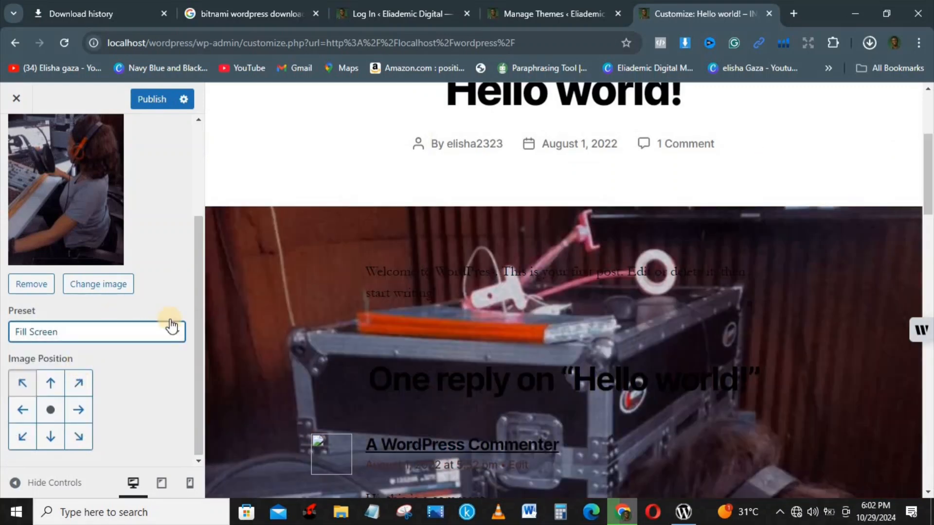
Remove and publish the background image removal, then go to the Menus section
left_click(34, 281)
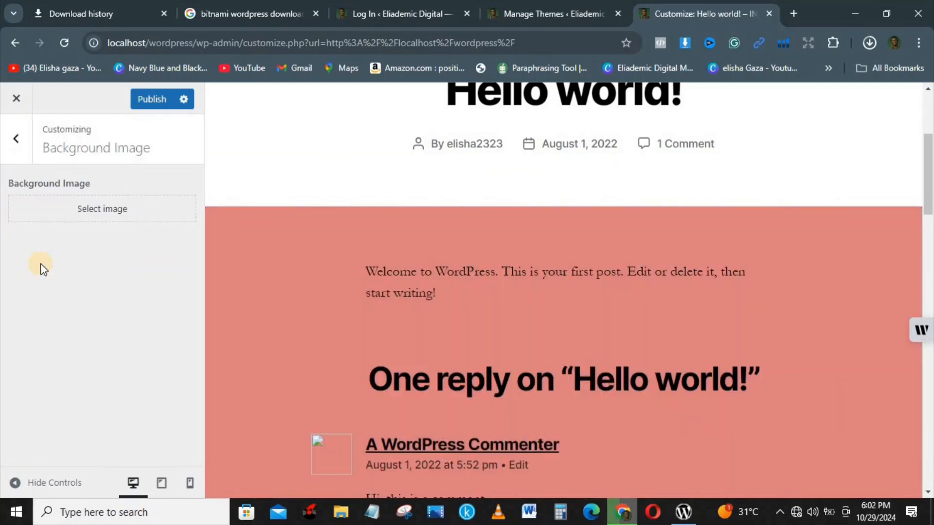
left_click(145, 97)
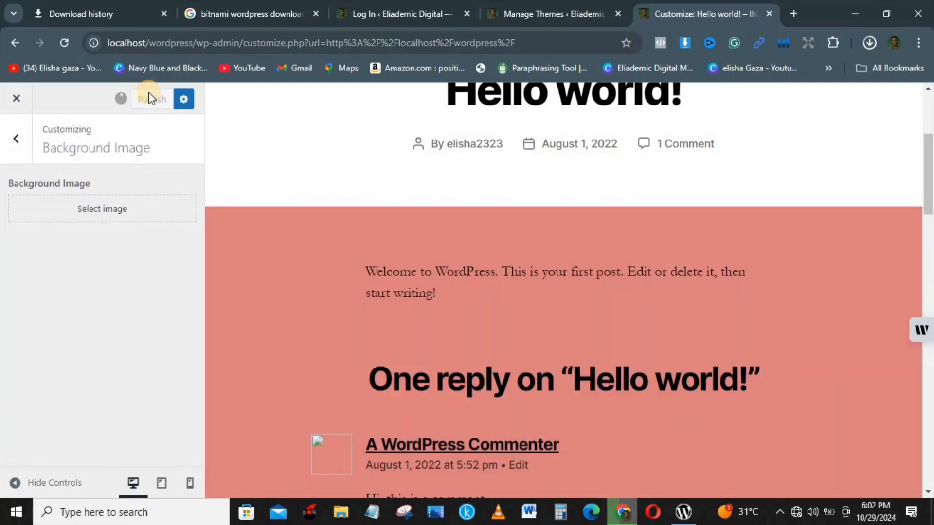
left_click(12, 143)
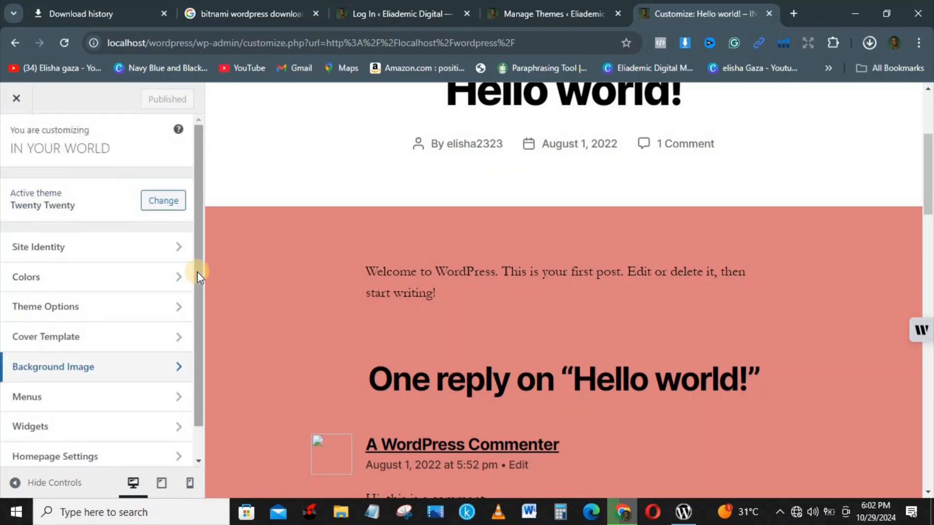
scroll(187, 312, "down", 1)
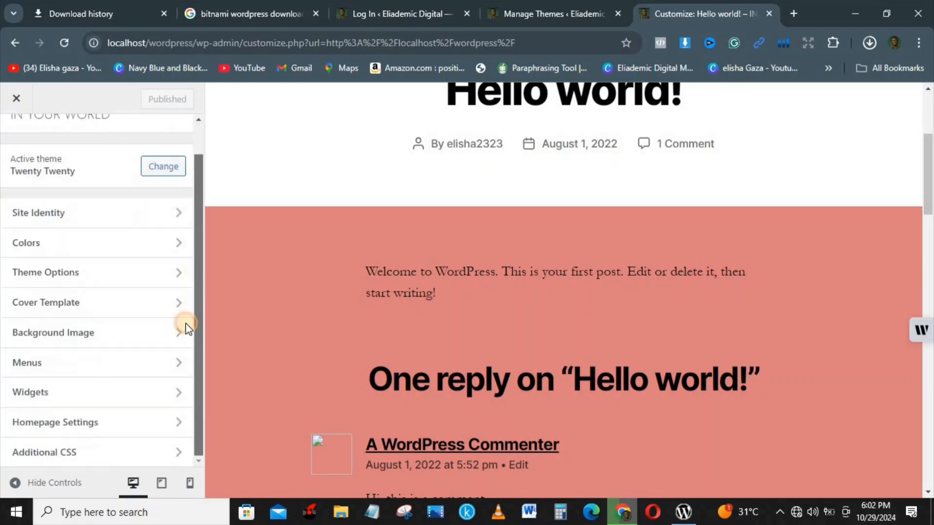
left_click(98, 367)
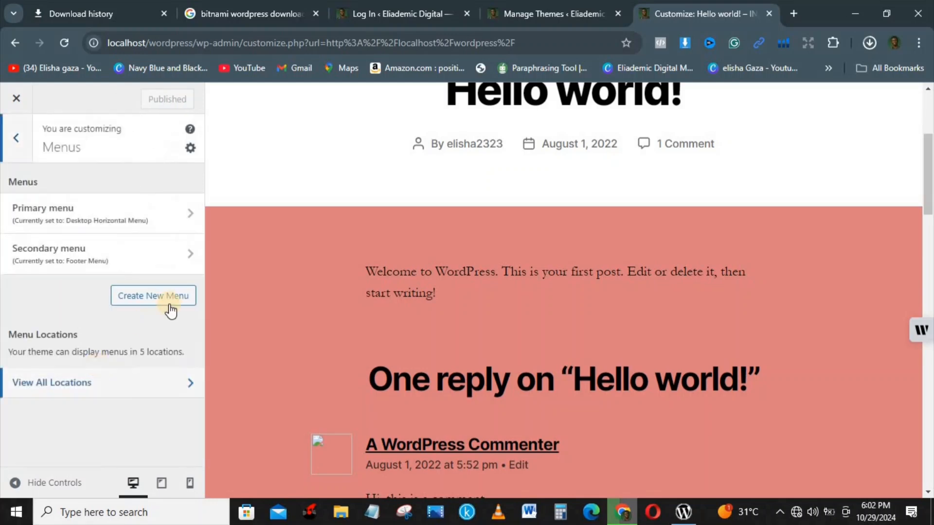
In the Primary menu, move Contact above Blog and nest it under About
left_click(50, 217)
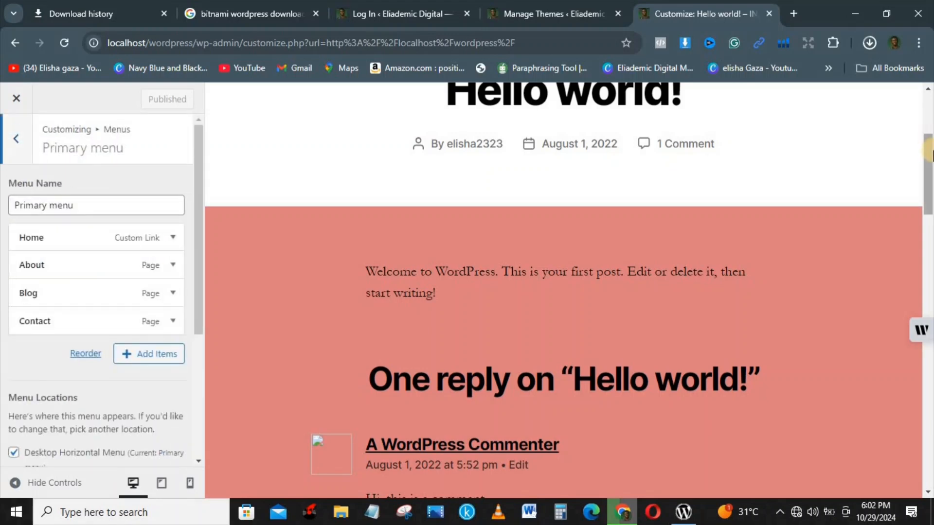
left_click_drag(928, 151, 929, 101)
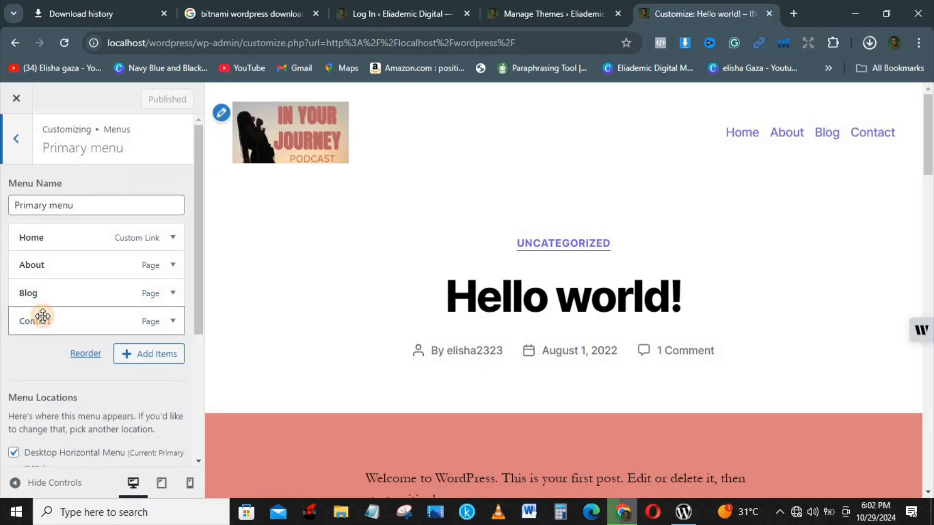
left_click_drag(43, 317, 40, 285)
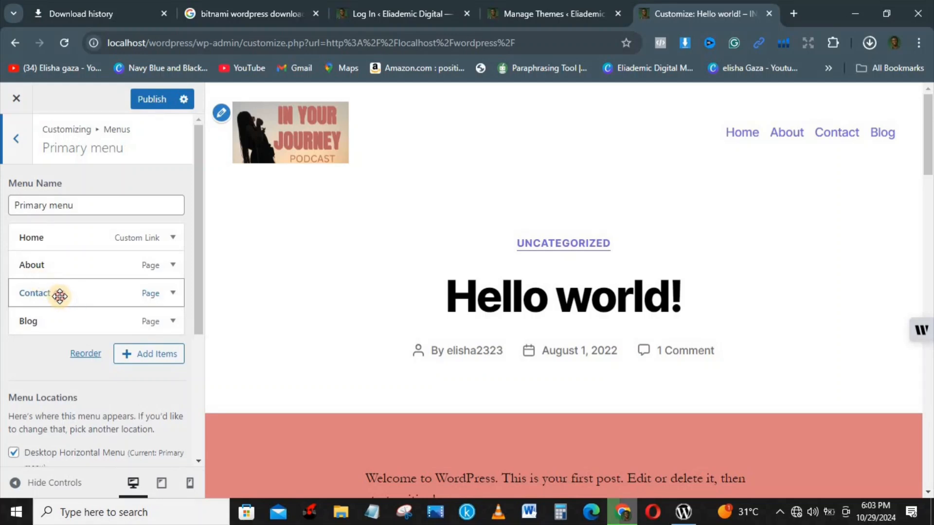
mouse_move(60, 296)
left_mouse_down()
mouse_move(90, 295)
mouse_move(74, 297)
left_mouse_up()
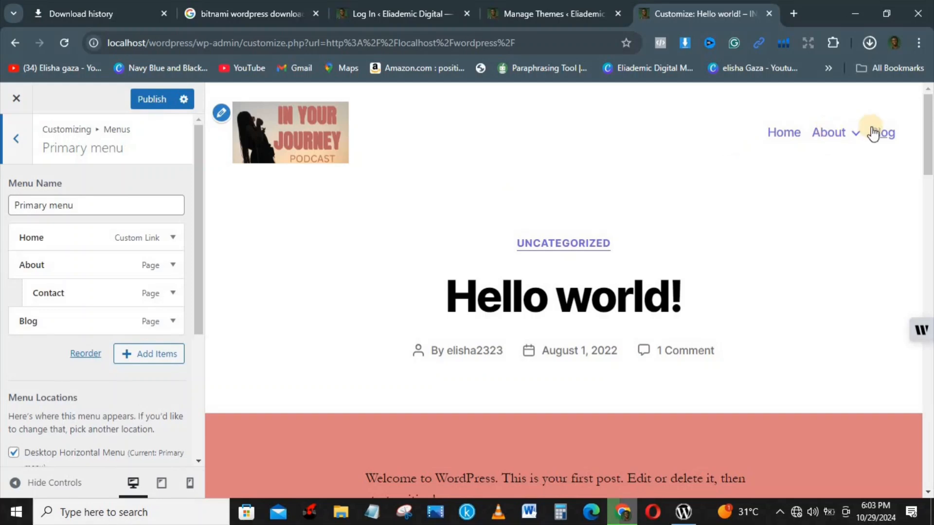
left_click(850, 134)
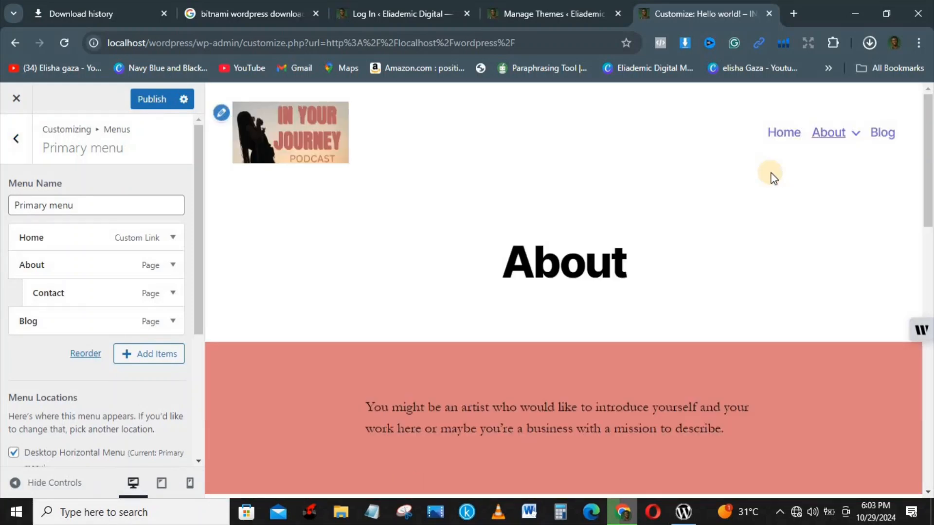
mouse_move(844, 138)
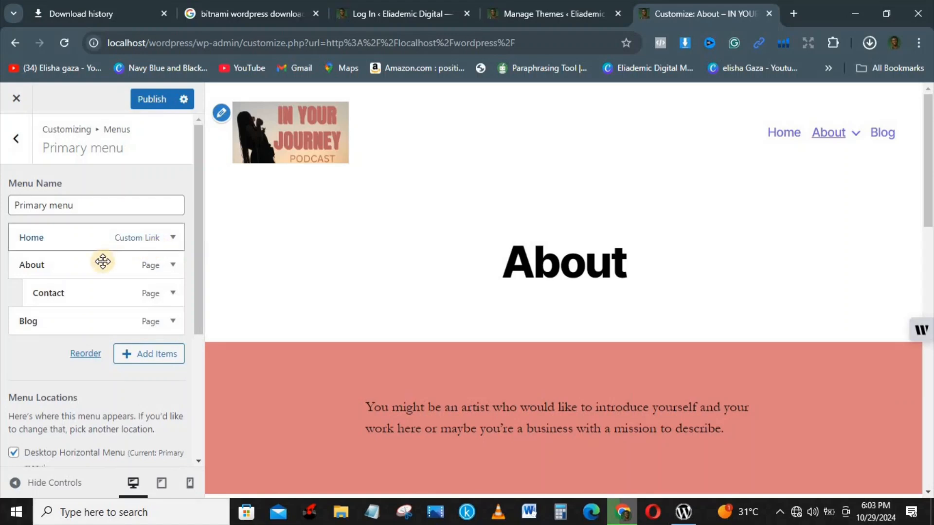
After trying deeper nesting, move About, Contact and Blog to the top menu level
left_click_drag(100, 260, 141, 262)
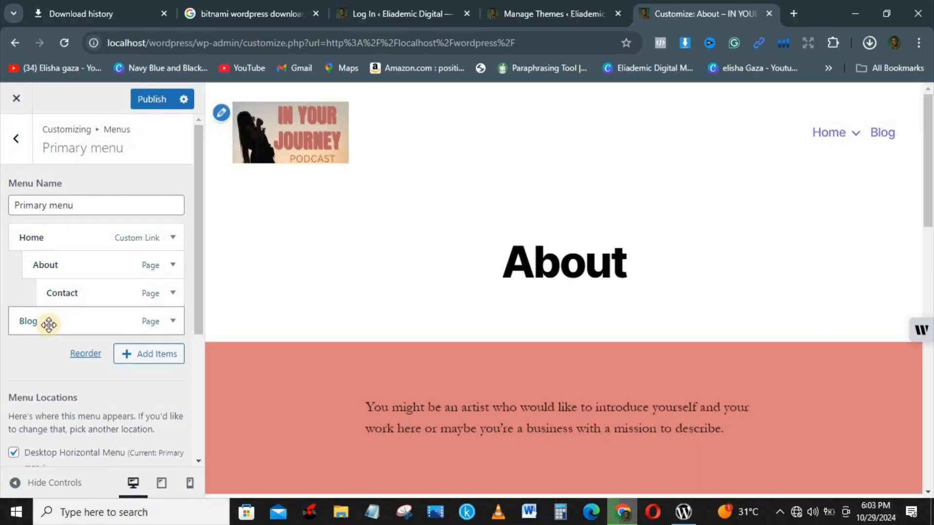
left_click_drag(45, 323, 106, 326)
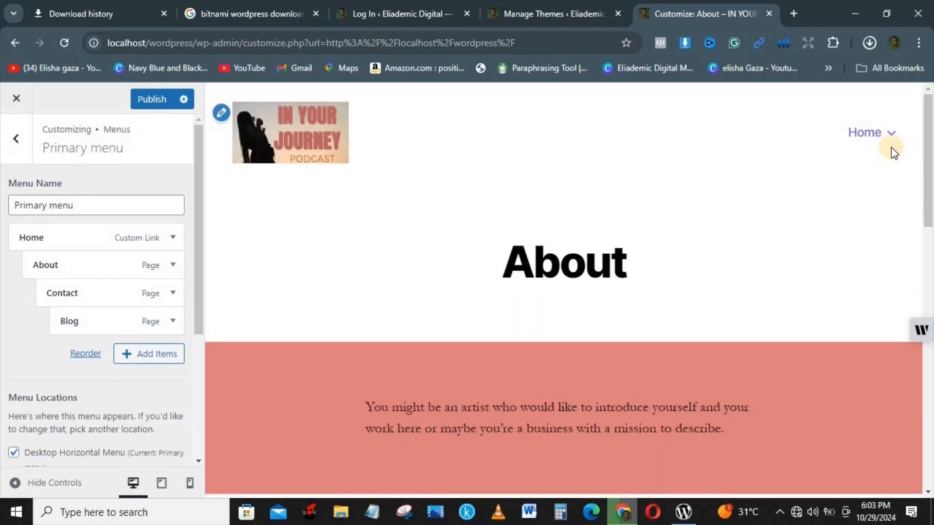
mouse_move(890, 141)
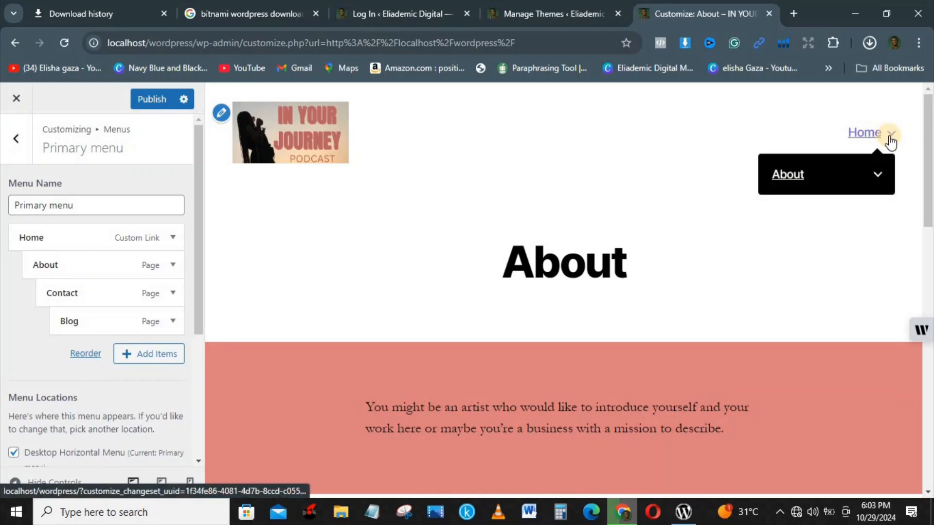
mouse_move(877, 177)
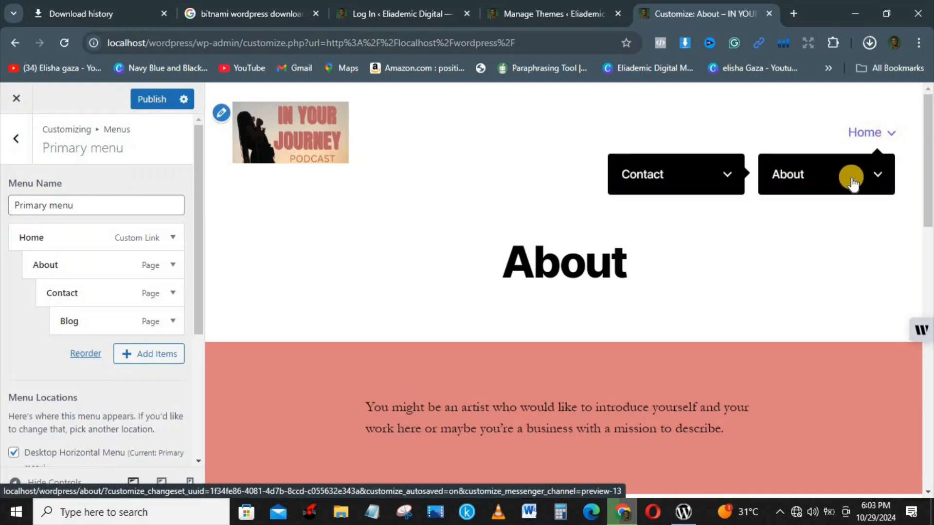
mouse_move(727, 181)
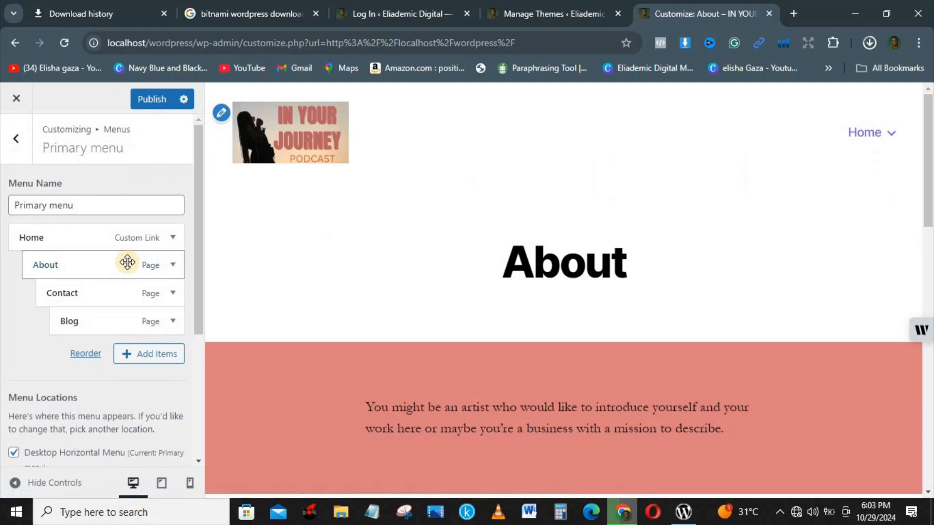
left_click_drag(125, 262, 53, 320)
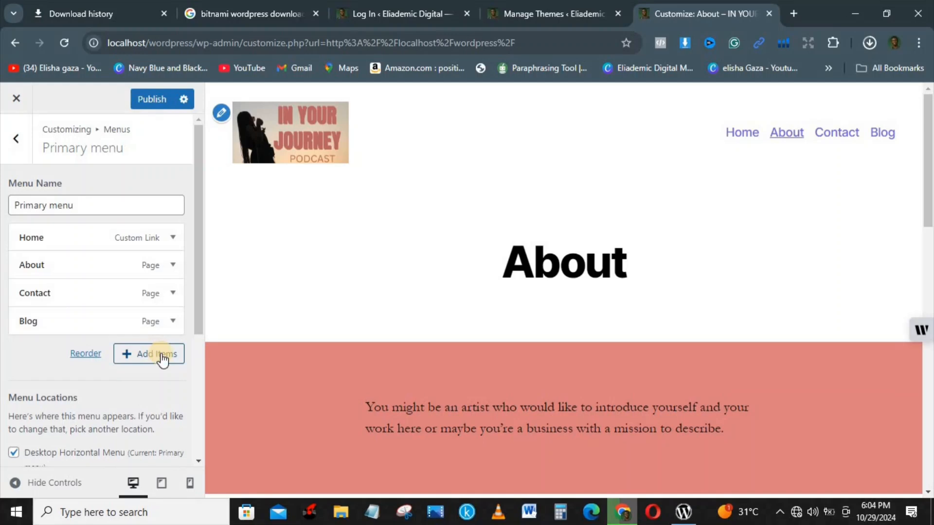
Add a new page named PODCAST to the primary menu and publish the menu
left_click(162, 355)
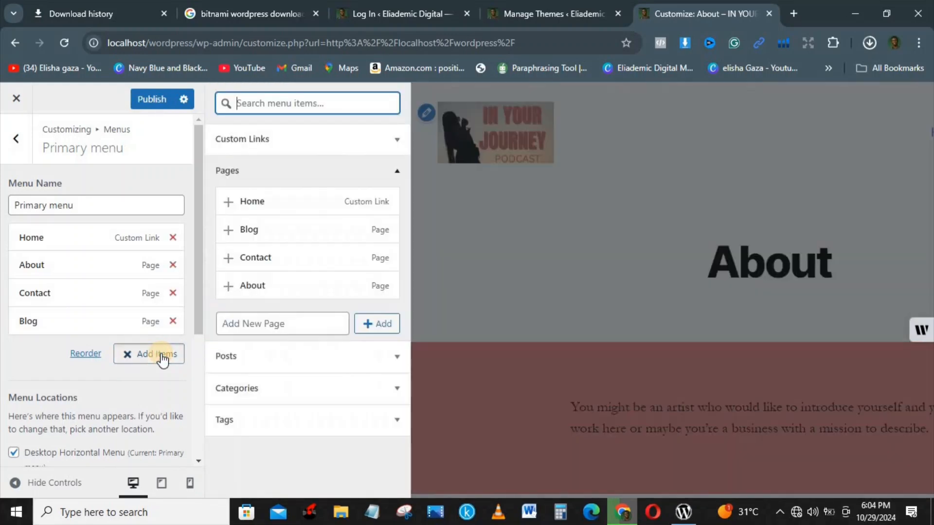
left_click(278, 323)
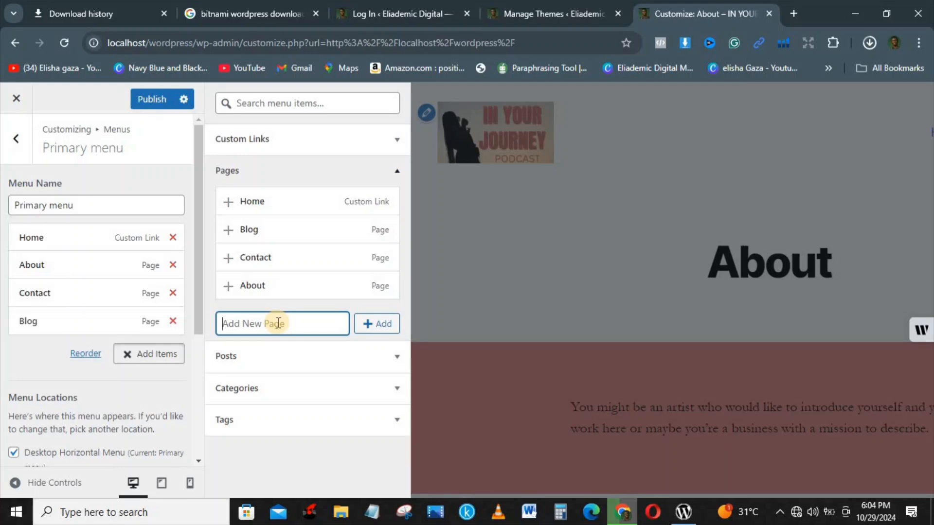
type("PODCAST")
left_click(396, 324)
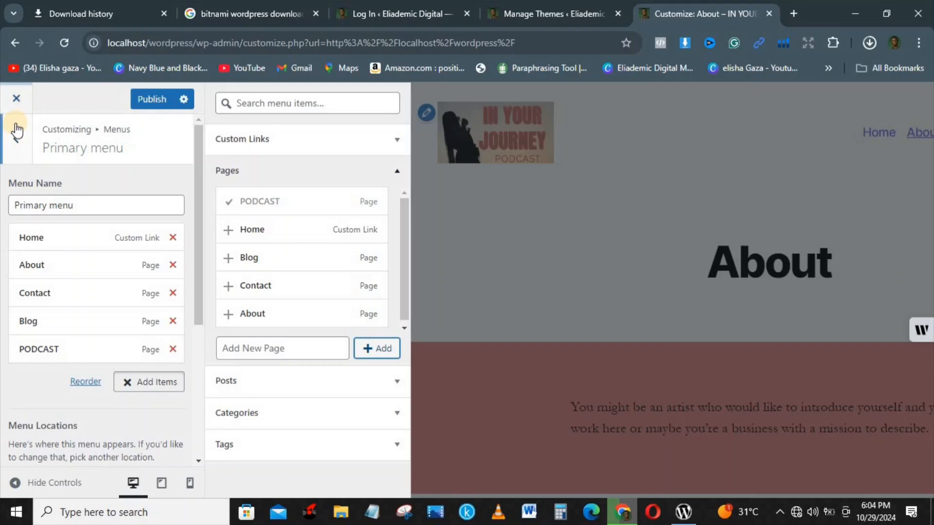
left_click(152, 100)
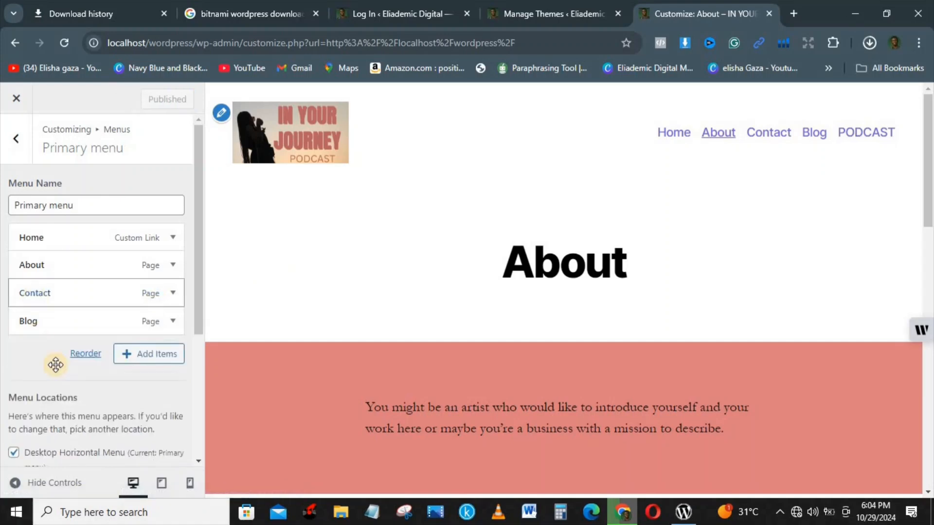
key("ctrl+a")
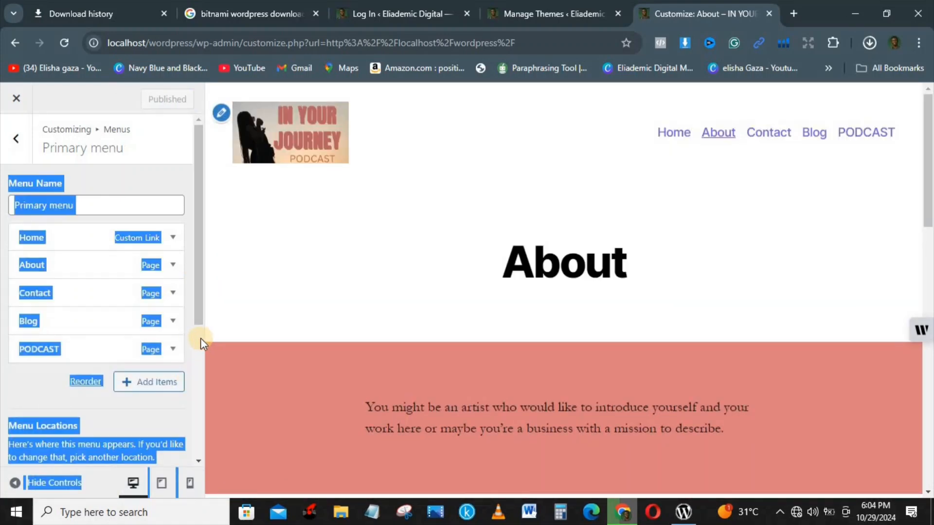
scroll(200, 337, "down", 5)
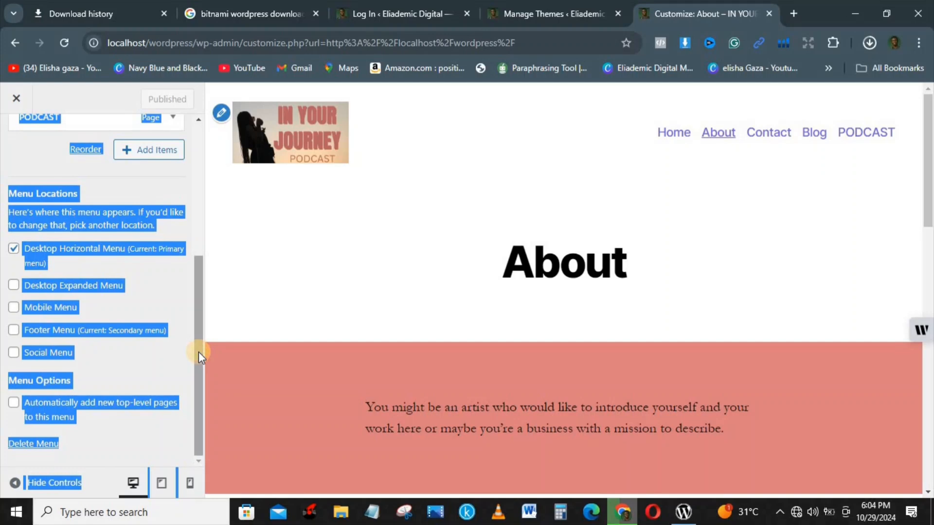
left_click(316, 290)
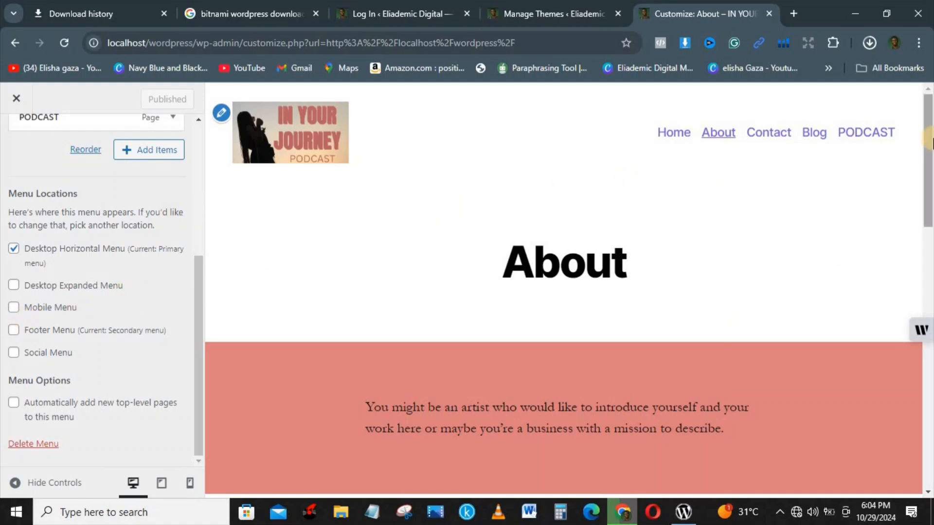
left_click_drag(930, 138, 914, 327)
scroll(876, 277, "up", 8)
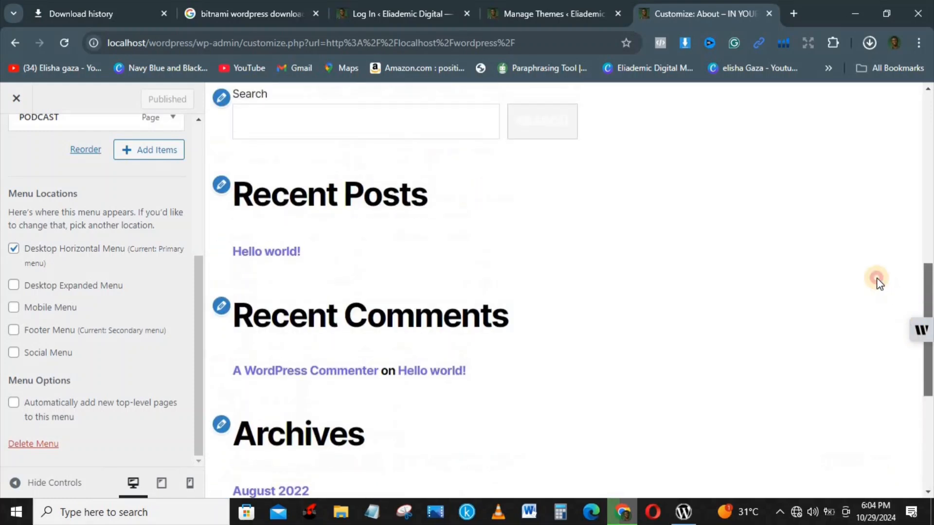
left_click_drag(929, 278, 910, 233)
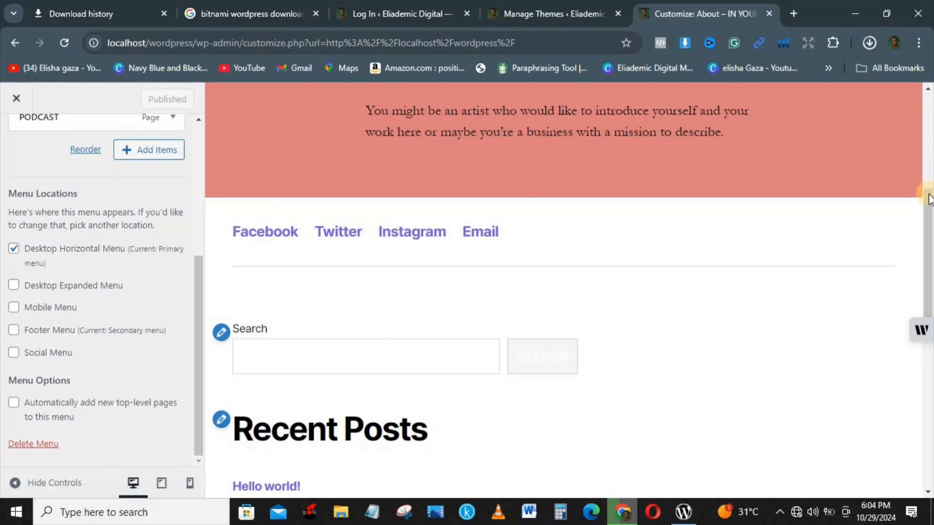
left_click_drag(929, 194, 930, 99)
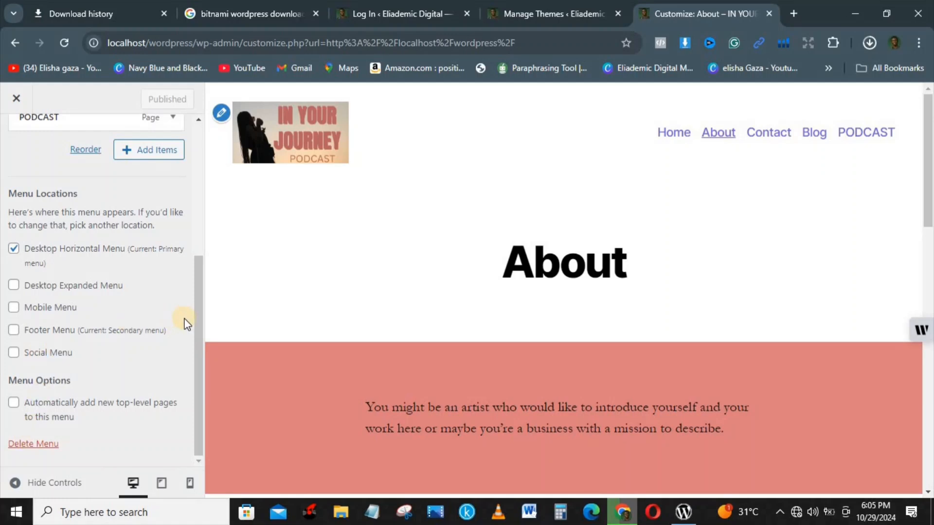
left_click_drag(196, 319, 206, 184)
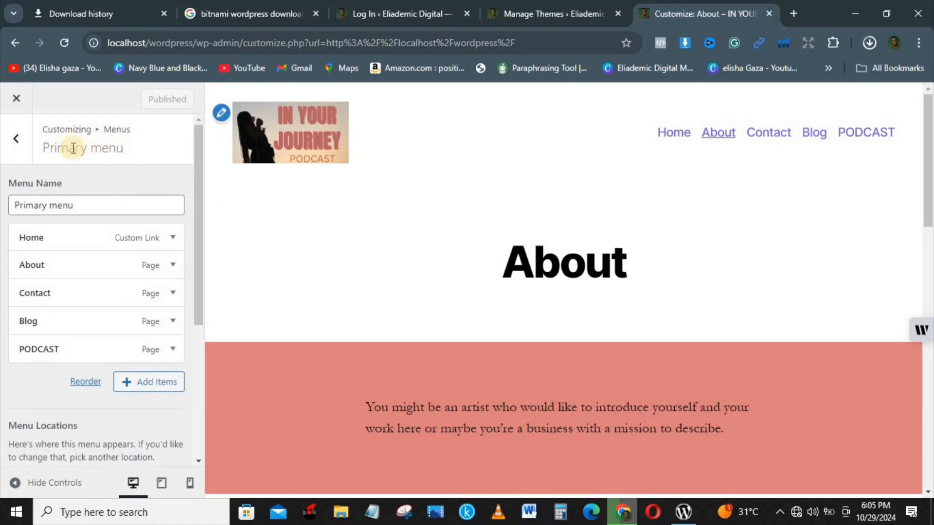
Open the Secondary menu and expand its Facebook link's settings
left_click(12, 142)
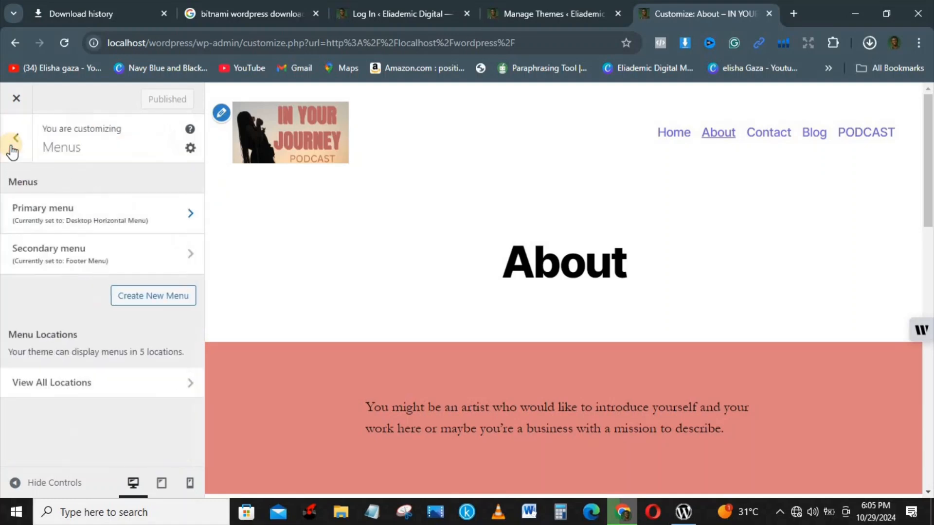
left_click(123, 253)
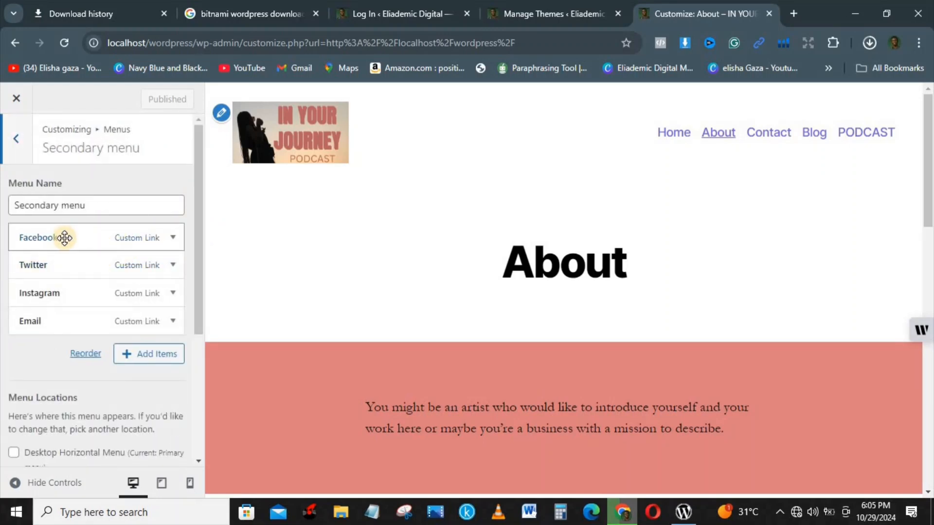
left_click(99, 206)
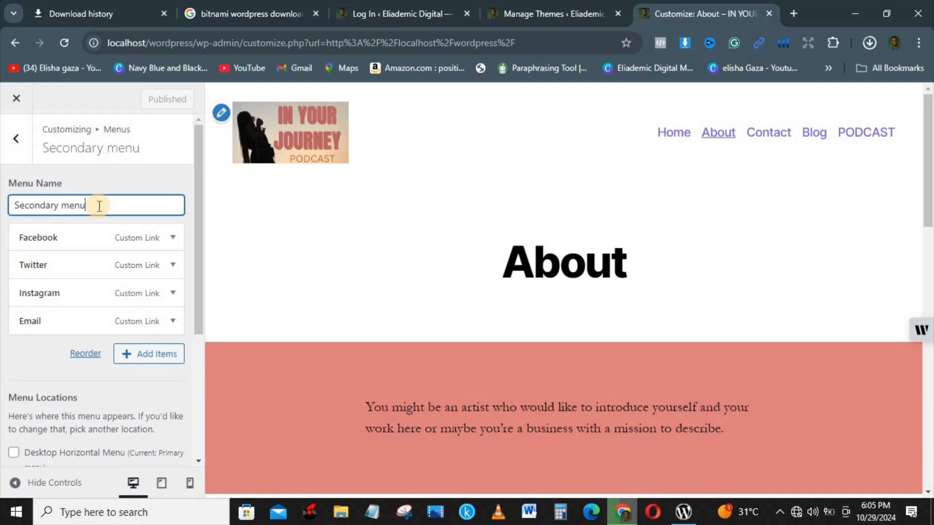
left_click(80, 239)
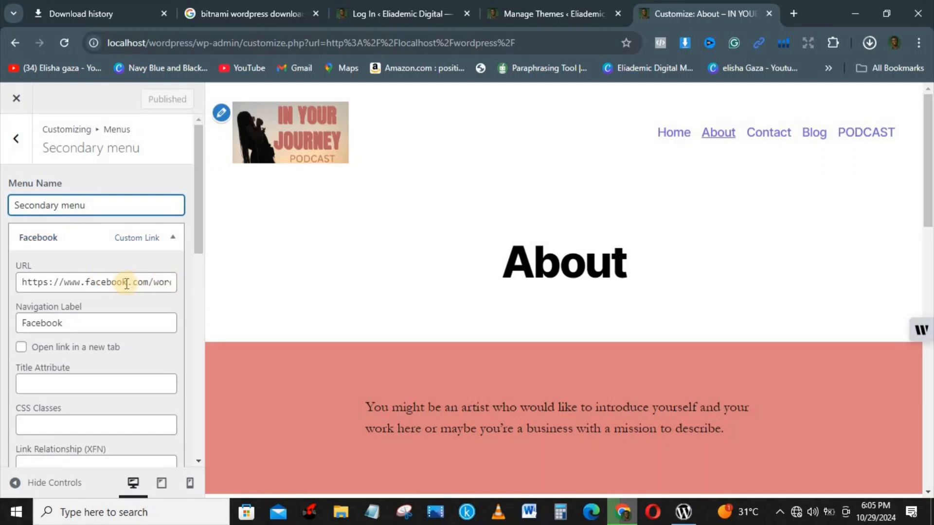
Change the Facebook link's navigation label to LinkedIn and publish
left_click(72, 323)
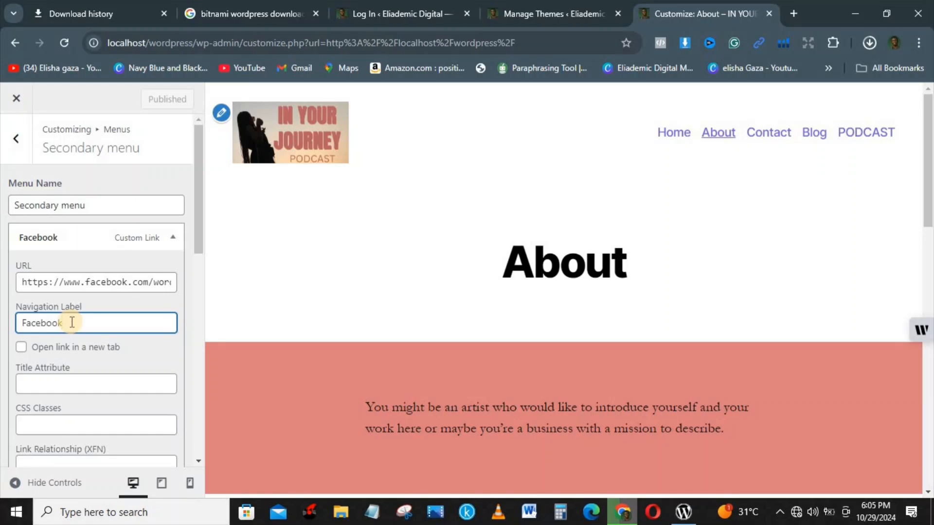
key("BackSpace")
key("BackSpace")
key("BackSpace")
key("BackSpace")
key("BackSpace")
key("BackSpace")
key("BackSpace")
key("BackSpace")
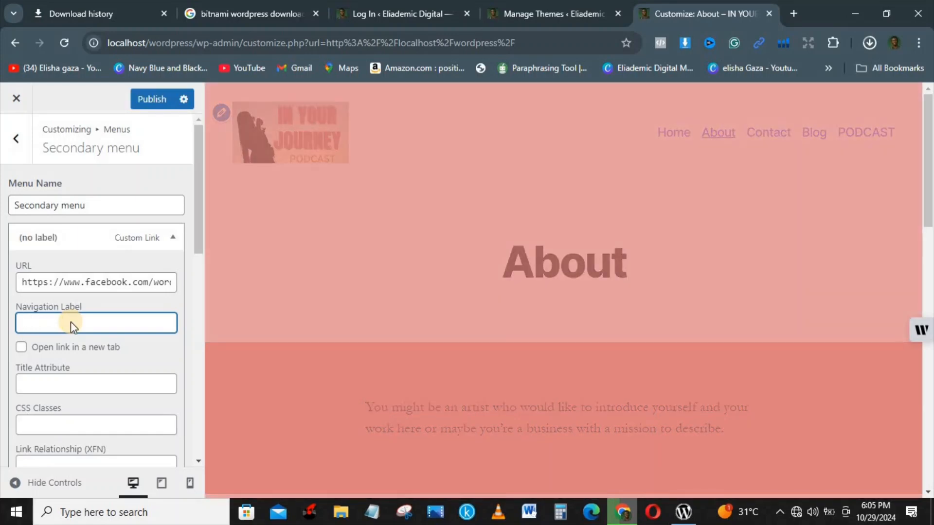
type("II")
key("BackSpace")
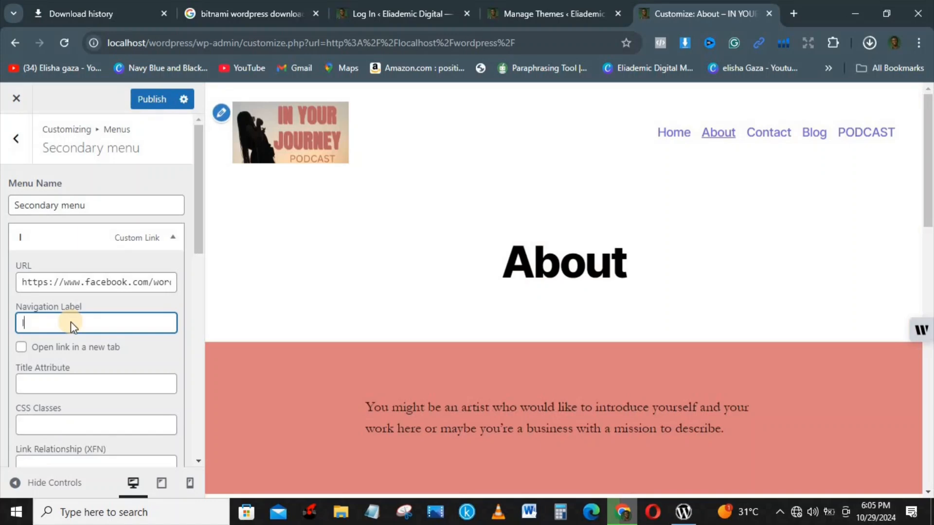
key("BackSpace")
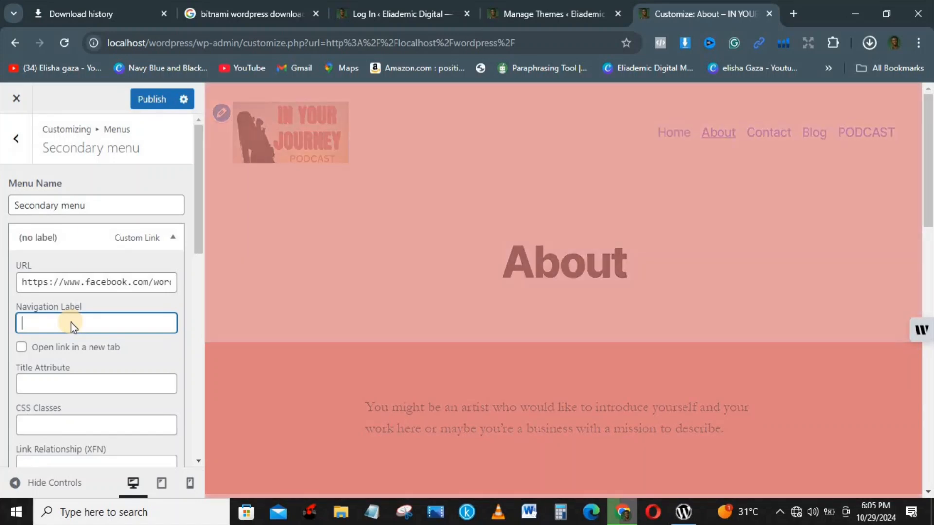
type("LinkedIn")
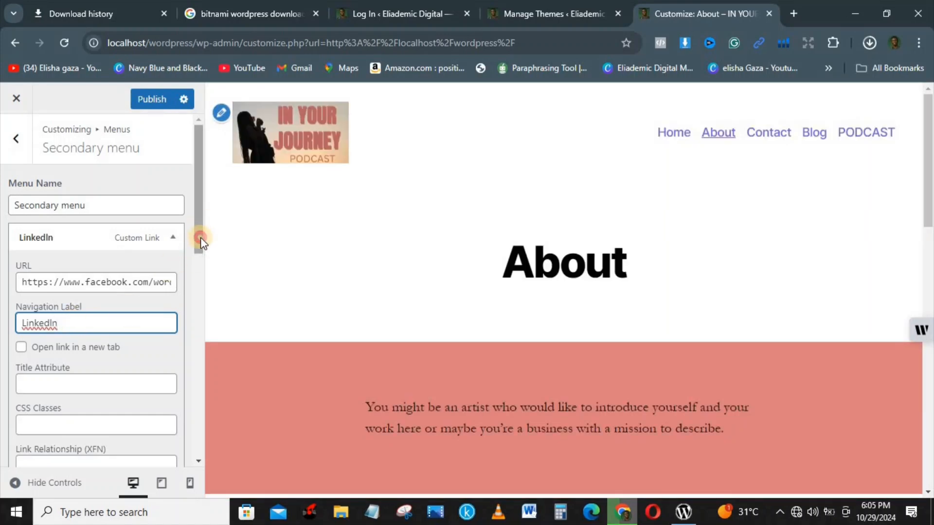
left_click_drag(200, 238, 204, 209)
left_click(151, 97)
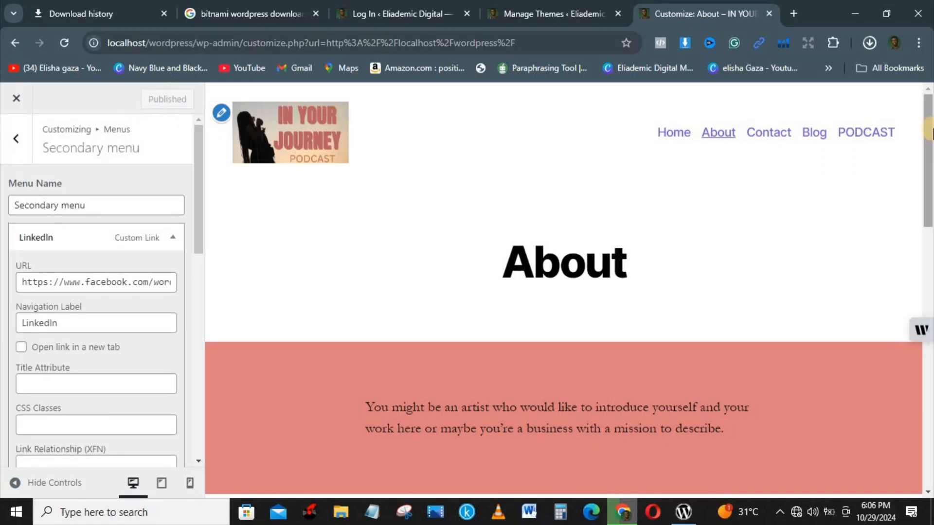
Check the footer links and the Add New Page option, then go back to the Menus list
scroll(929, 192, "down", 10)
scroll(901, 217, "up", 4)
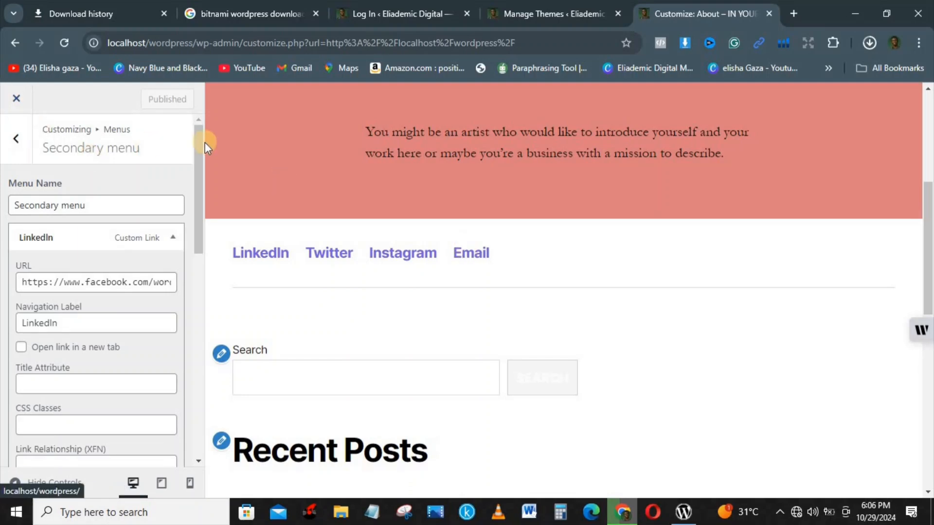
left_click_drag(200, 147, 189, 281)
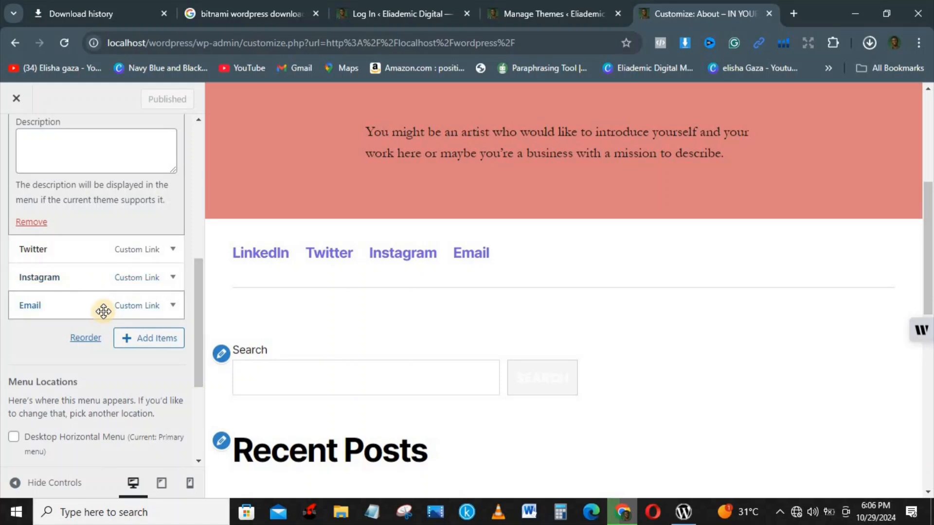
left_click(145, 339)
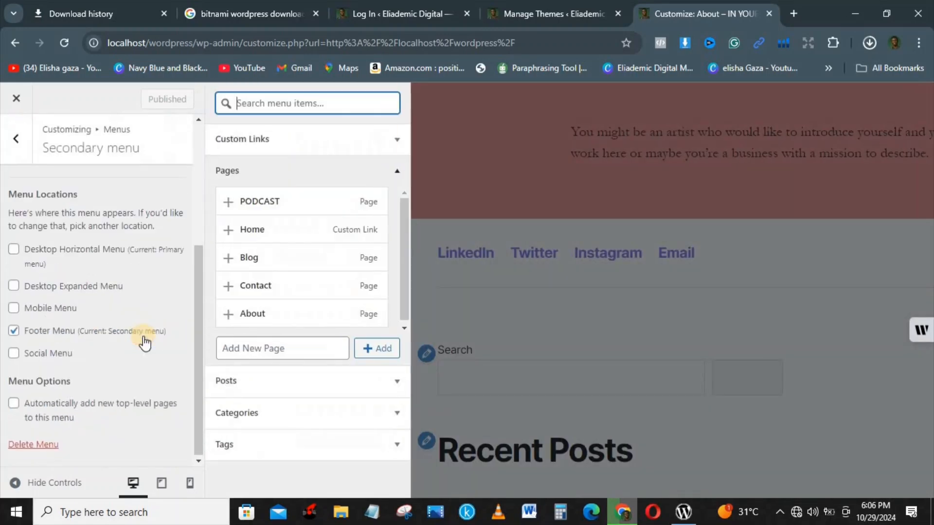
left_click(263, 343)
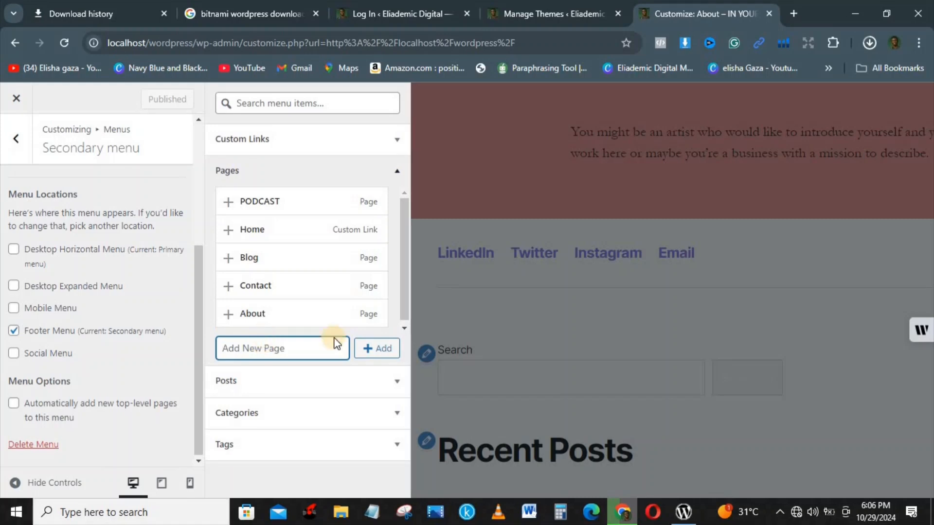
left_click(16, 138)
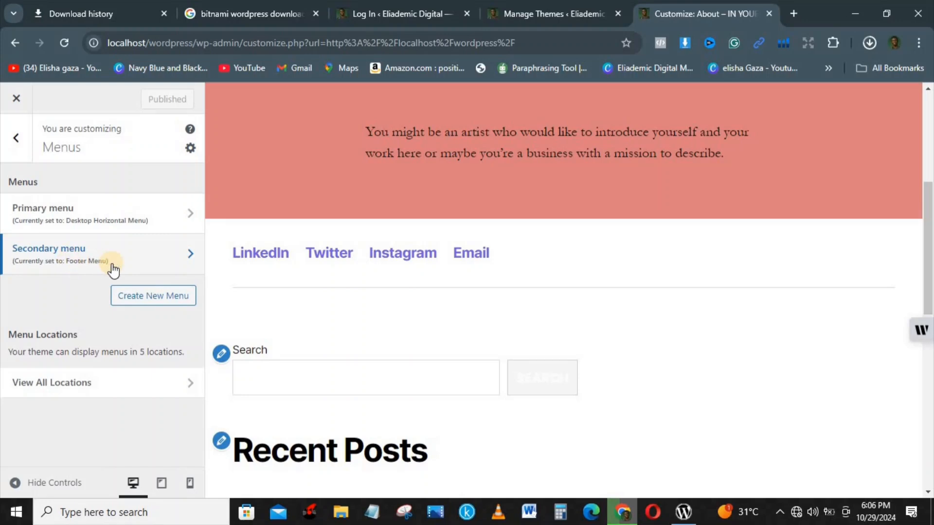
Start creating a new menu and scroll through its settings panel
left_click(153, 298)
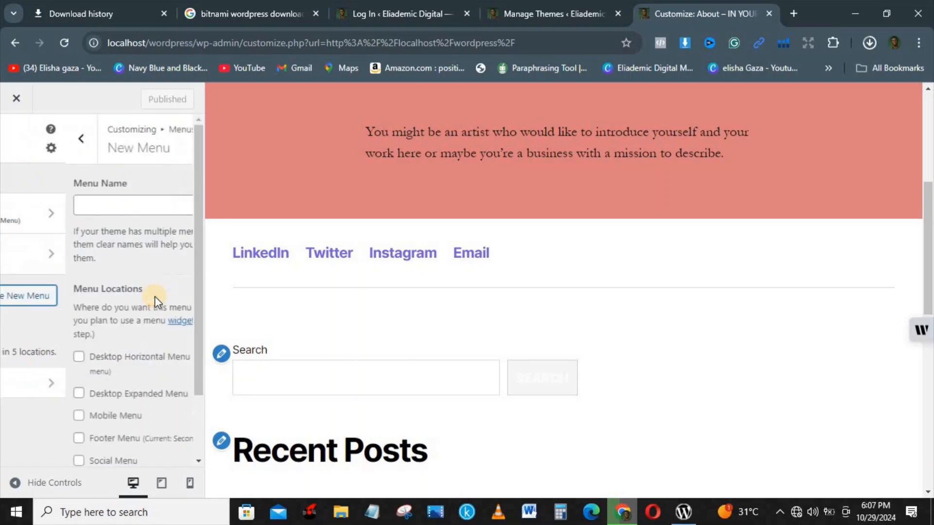
left_click(85, 201)
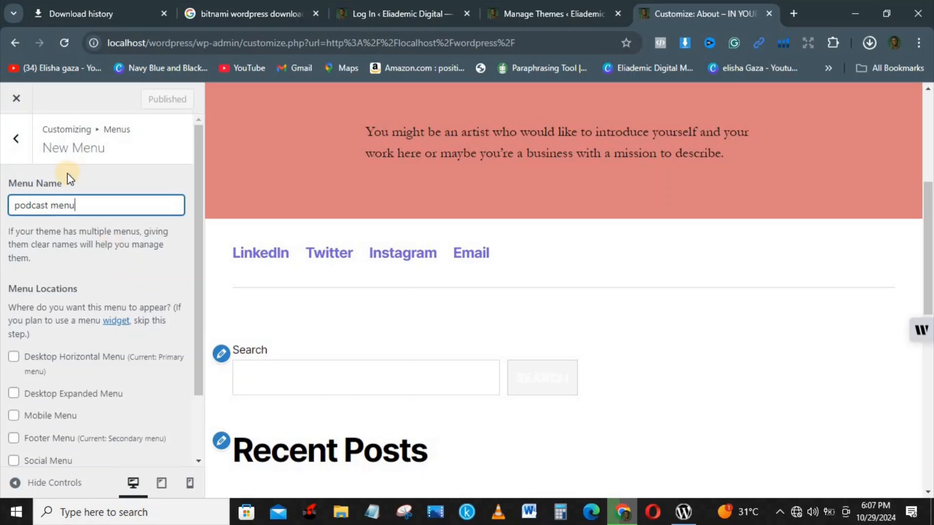
left_click(200, 253)
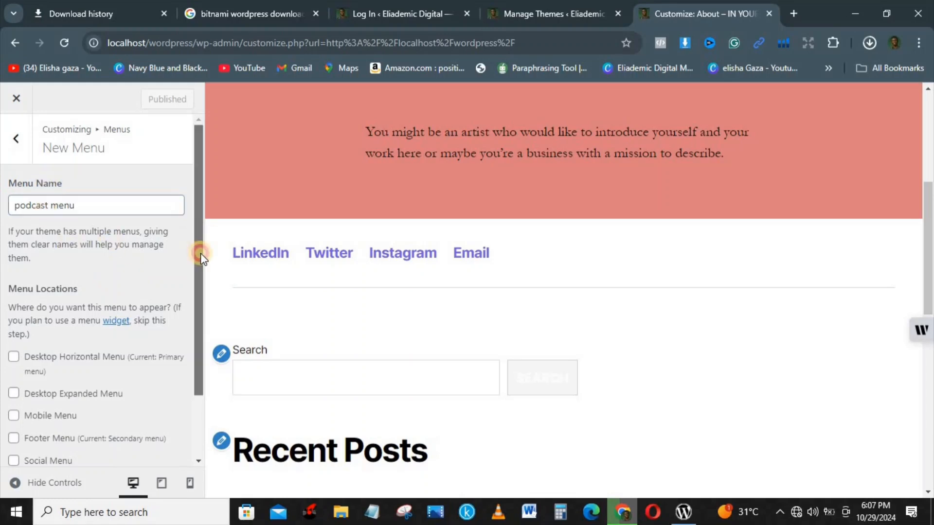
left_click_drag(201, 253, 200, 326)
left_click(12, 360)
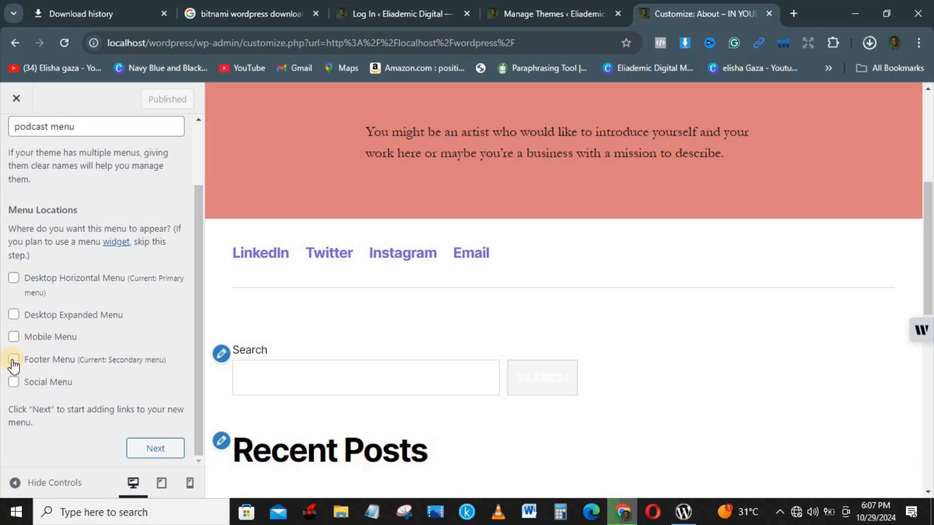
Abandon the unsaved new menu and return to the Customizer's main sections
left_click(203, 151)
double_click(206, 145)
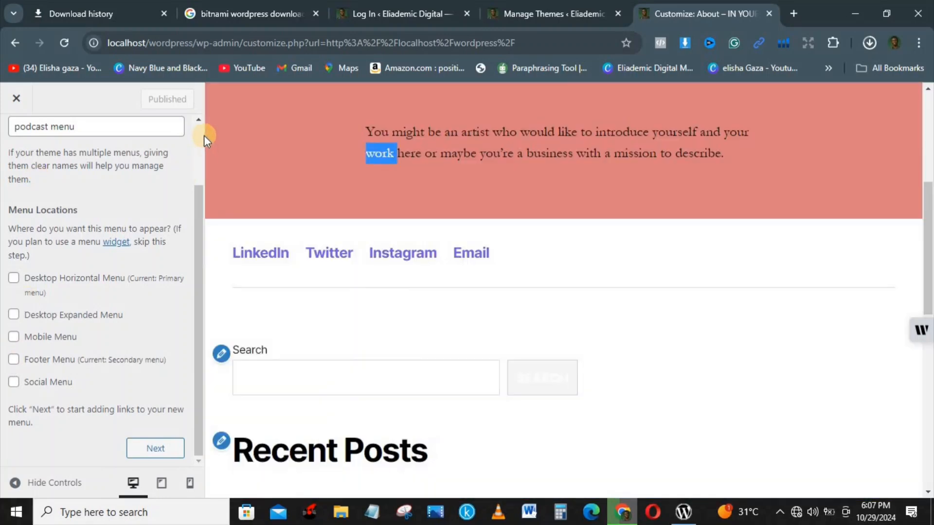
left_click(200, 135)
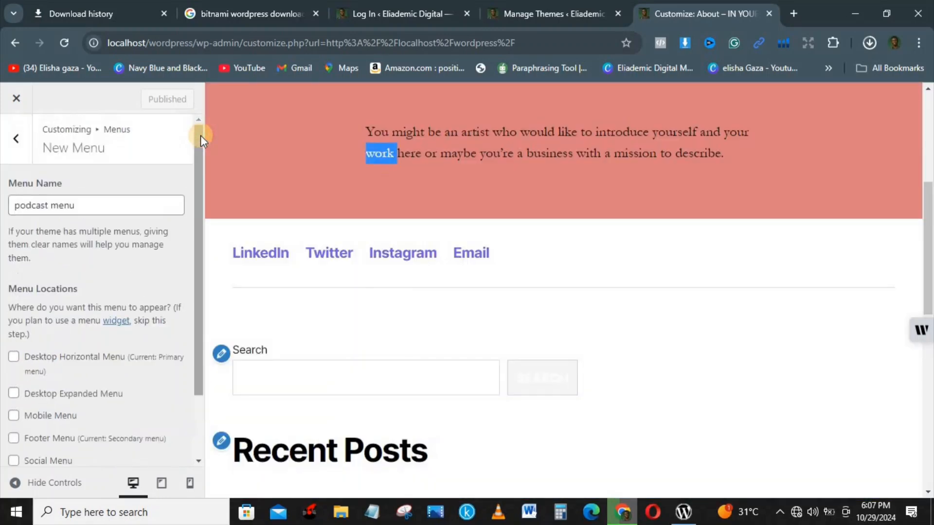
left_click(18, 141)
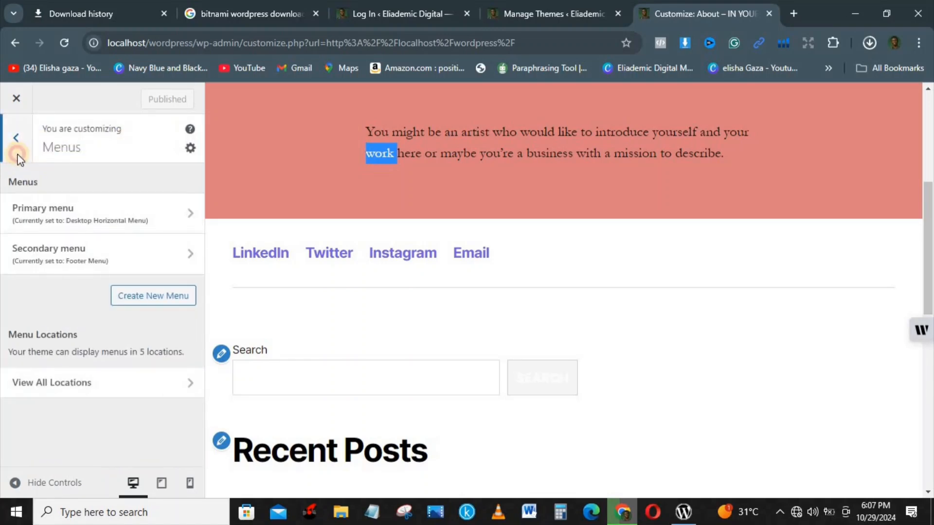
left_click(16, 138)
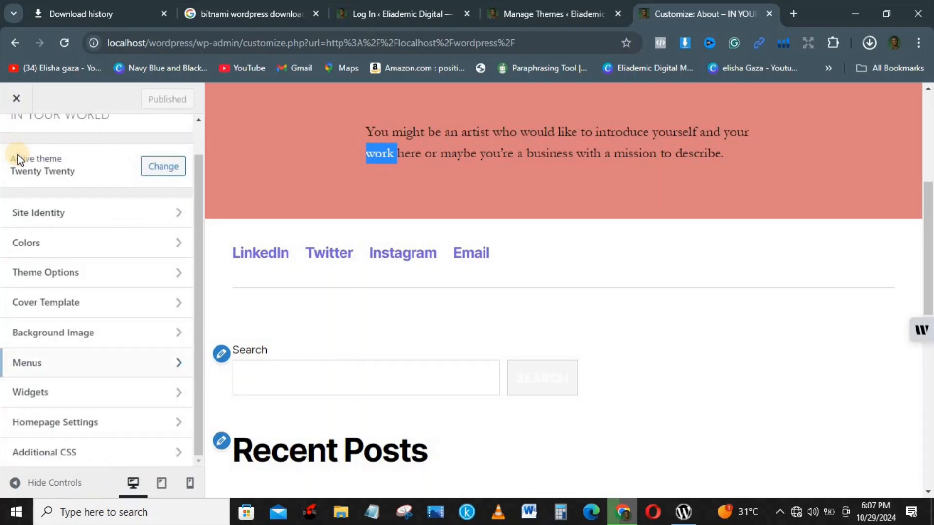
left_click(65, 393)
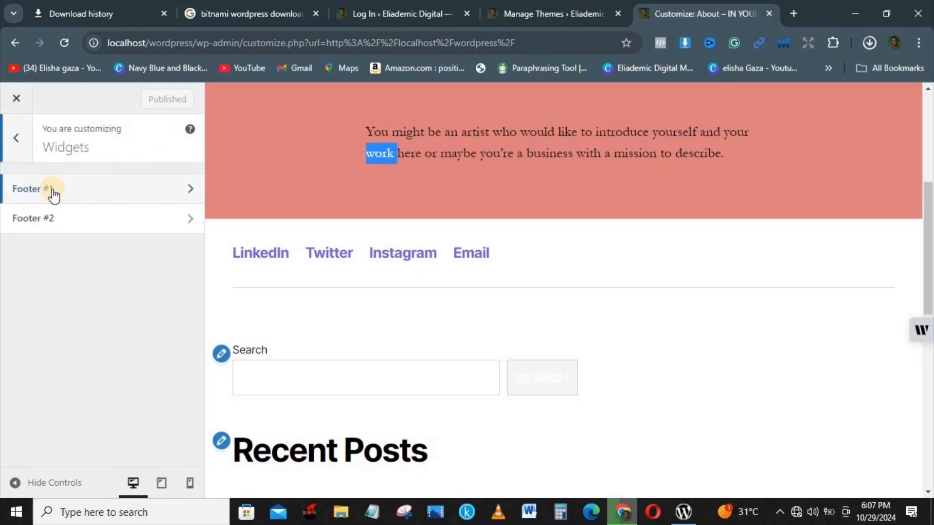
left_click(78, 193)
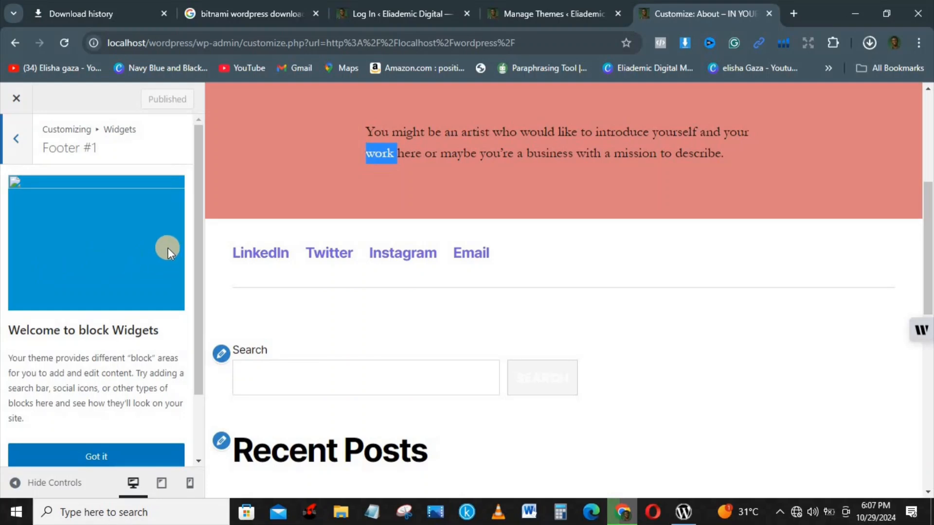
scroll(200, 316, "down", 2)
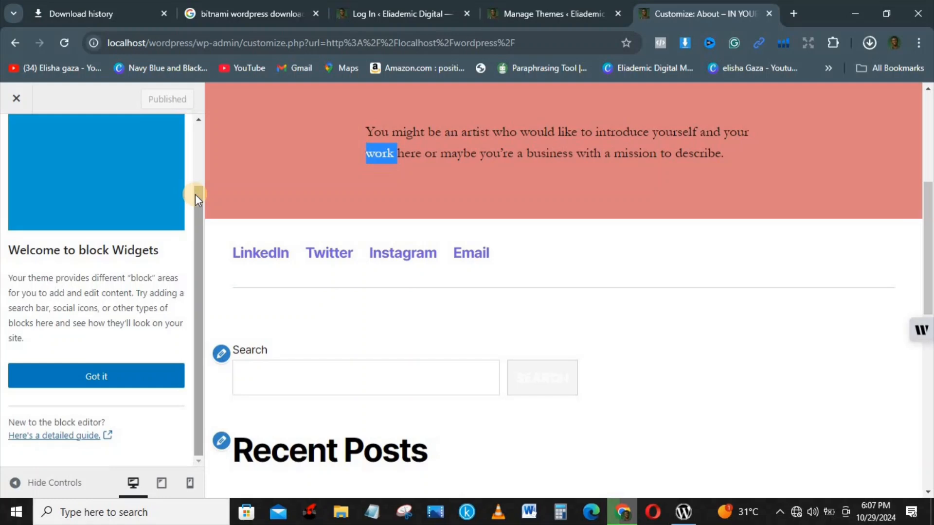
scroll(198, 119, "up", 2)
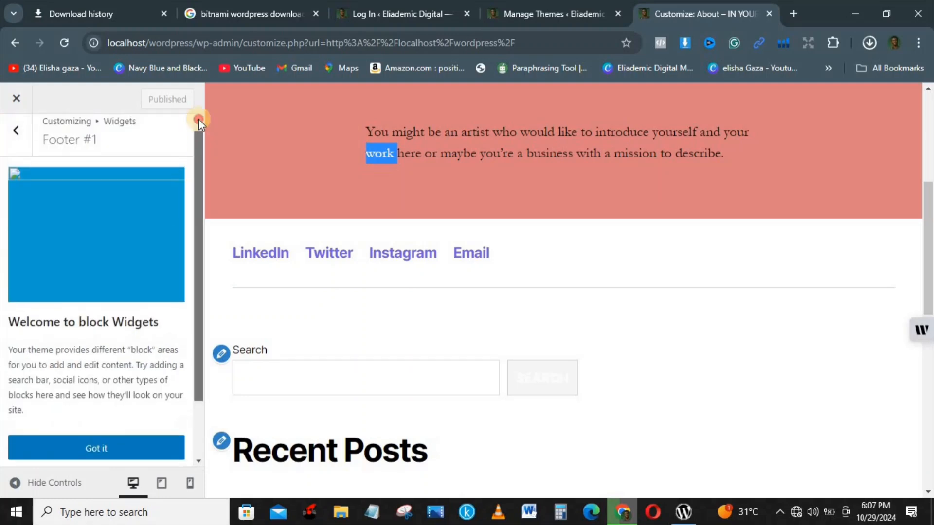
left_click(7, 146)
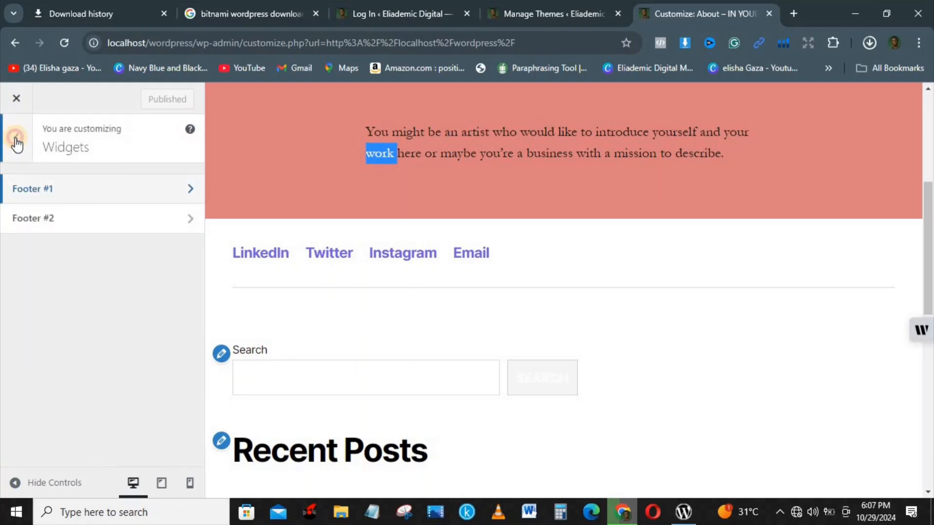
left_click(14, 139)
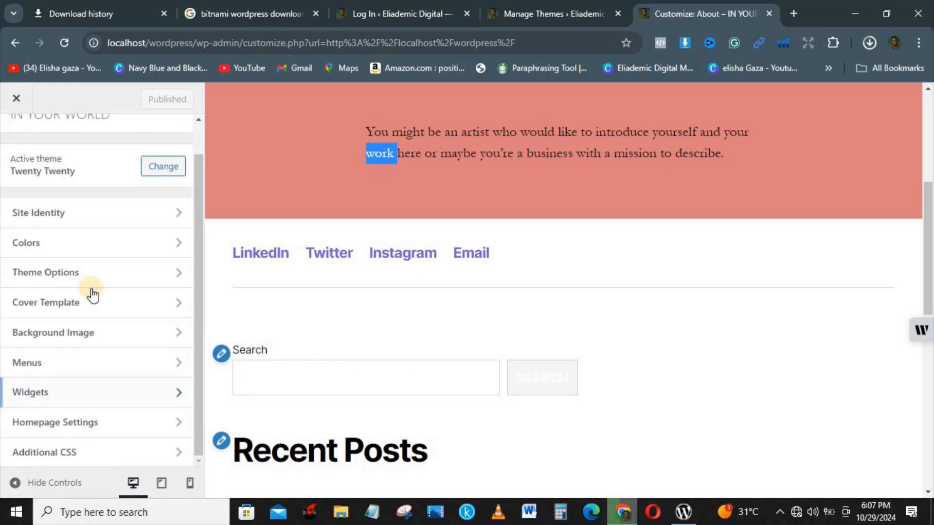
Try setting the homepage to a static page showing PODCAST
left_click(92, 427)
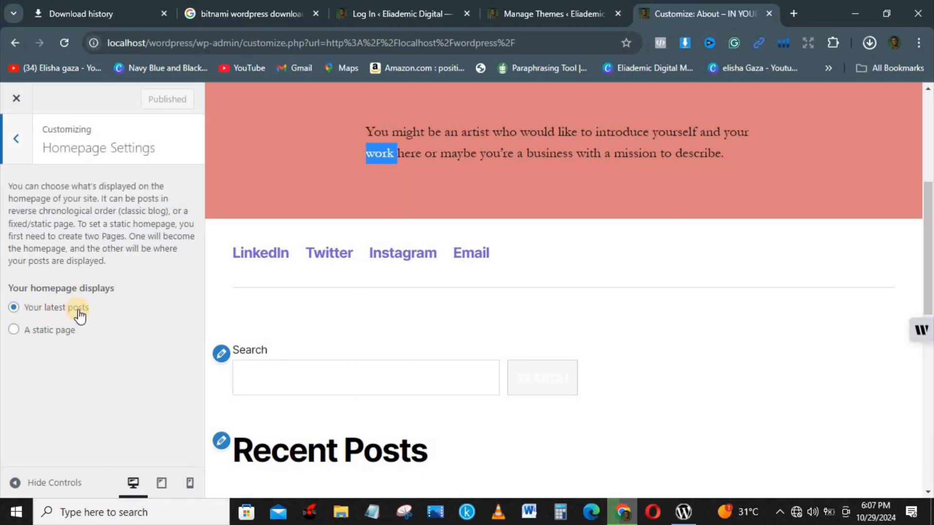
left_click(13, 332)
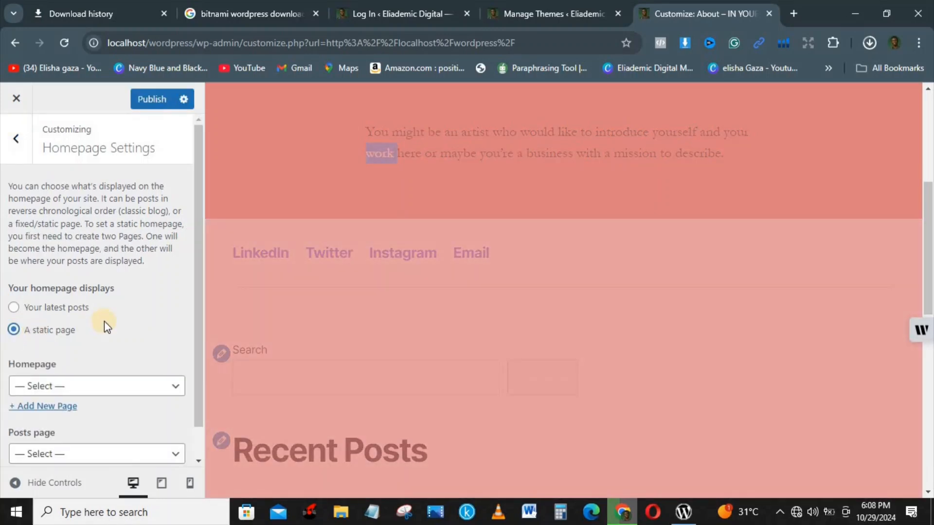
left_click(89, 387)
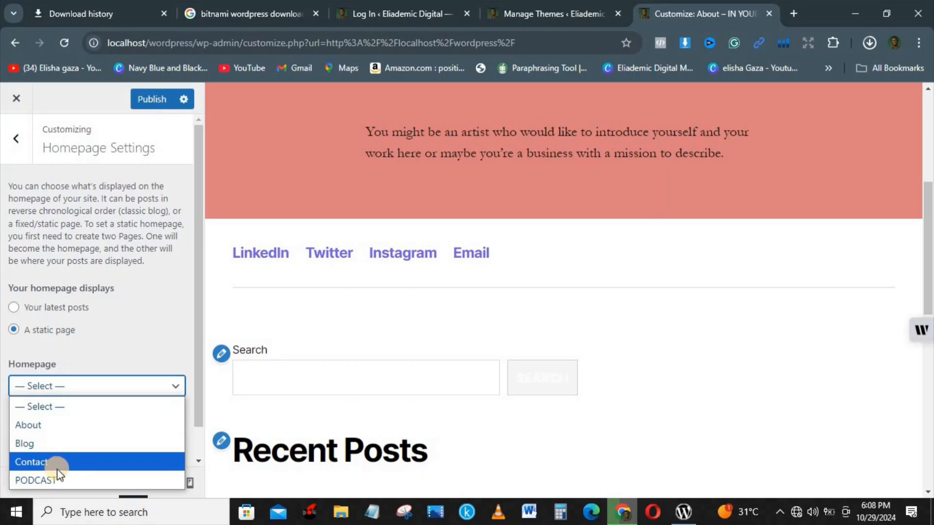
left_click(57, 480)
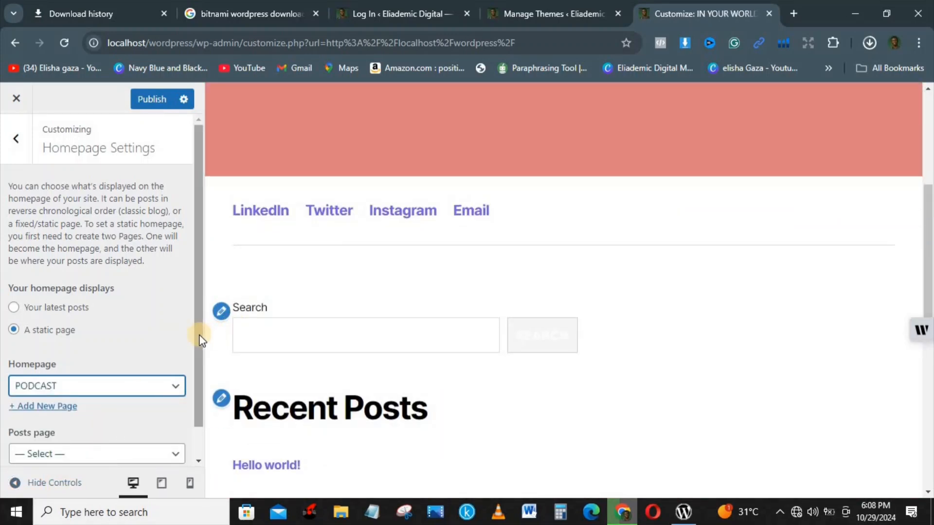
left_click_drag(197, 354, 196, 392)
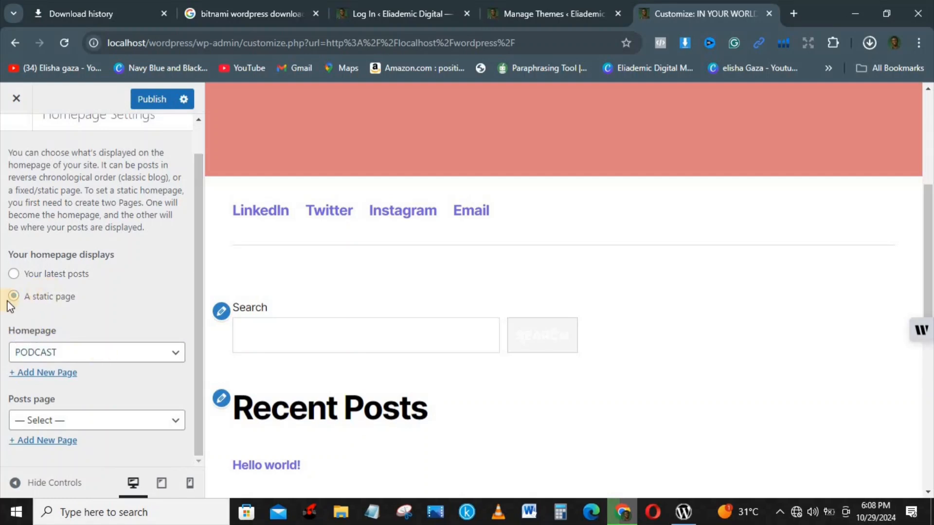
Revert the homepage to Your latest posts, publish, and return to the main sections
left_click(13, 274)
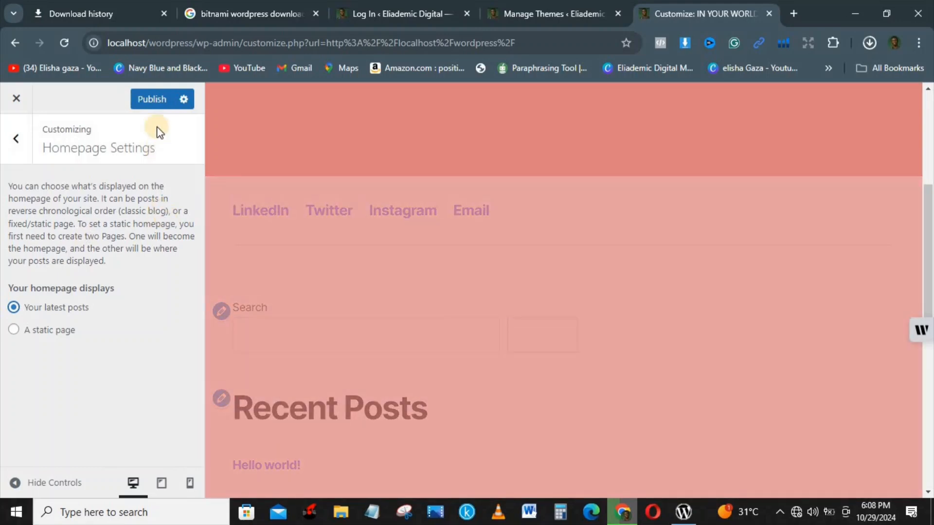
left_click(156, 99)
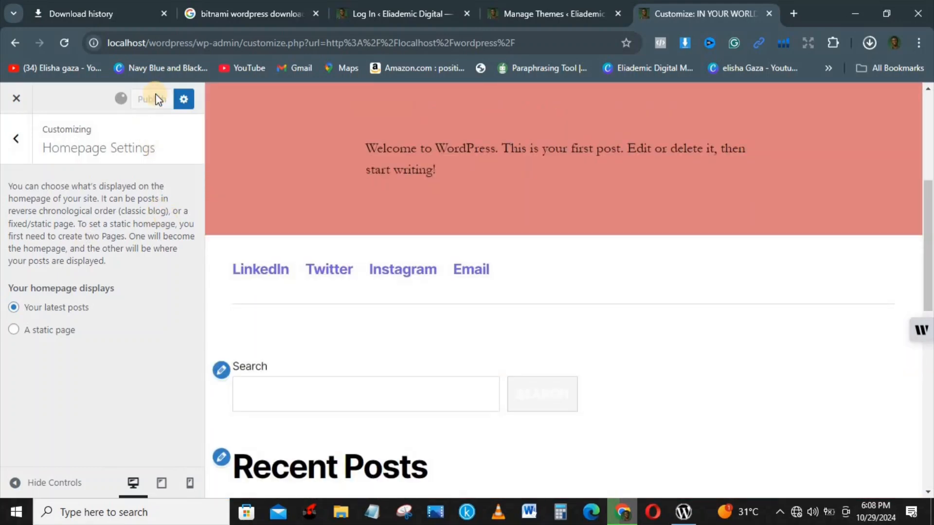
left_click(9, 145)
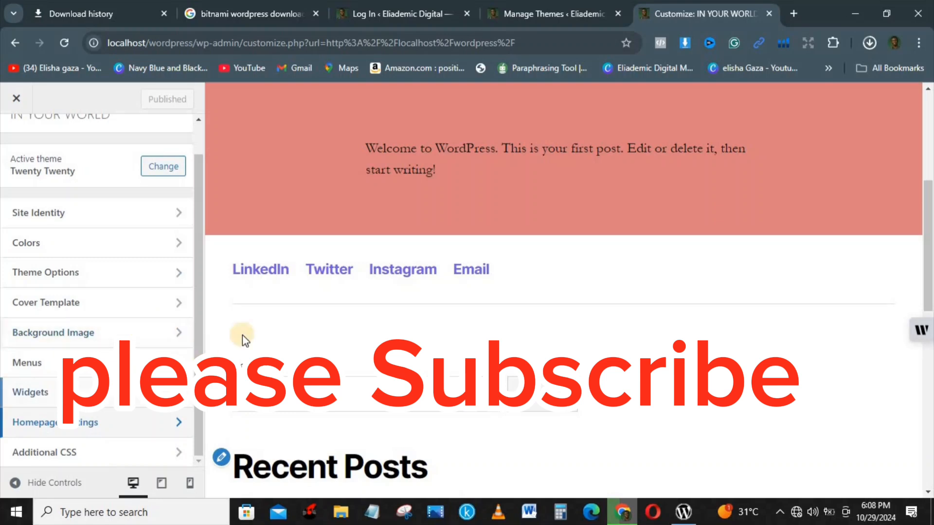
left_click(196, 393)
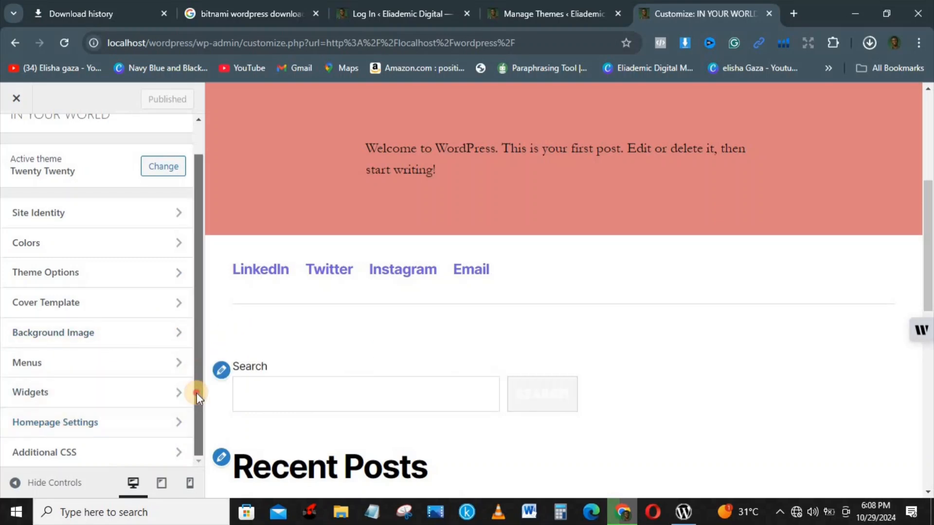
left_click_drag(113, 199, 16, 97)
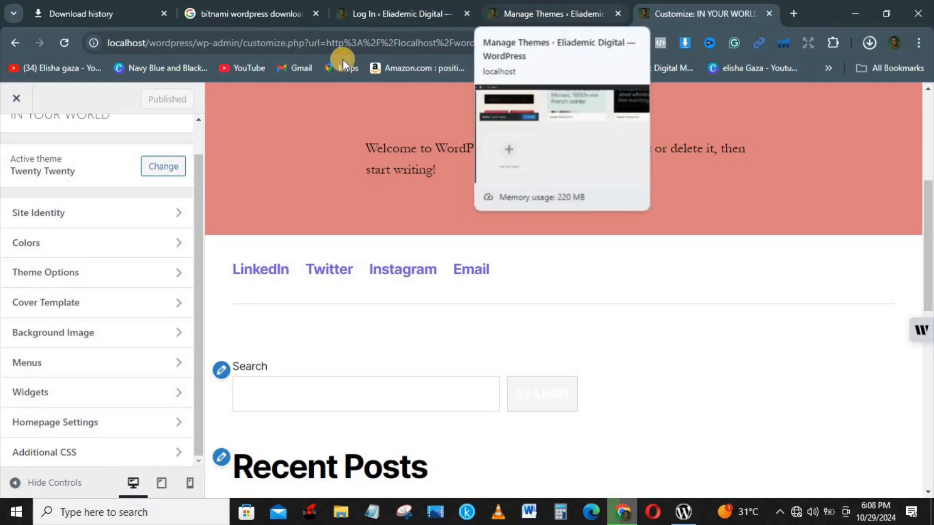
Close the Customizer, go to the Dashboard's All Posts list, and start a new post
left_click(17, 99)
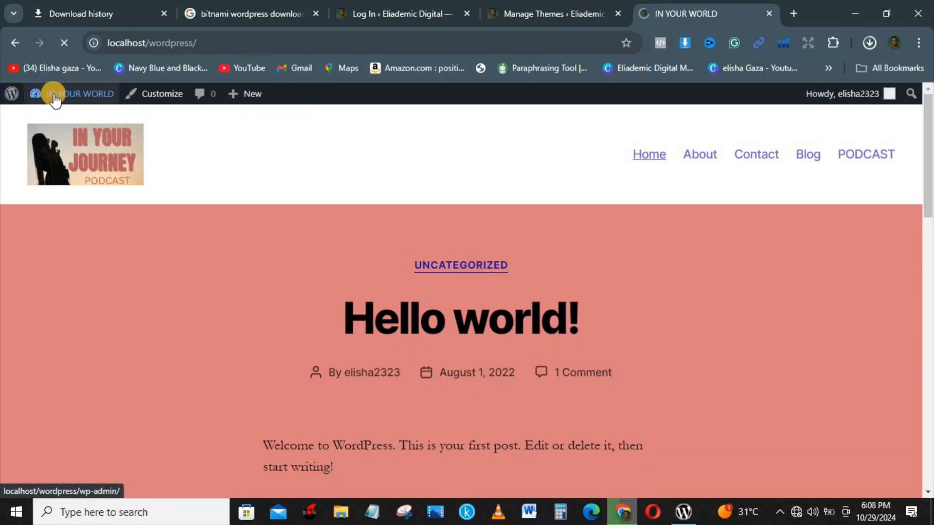
mouse_move(54, 93)
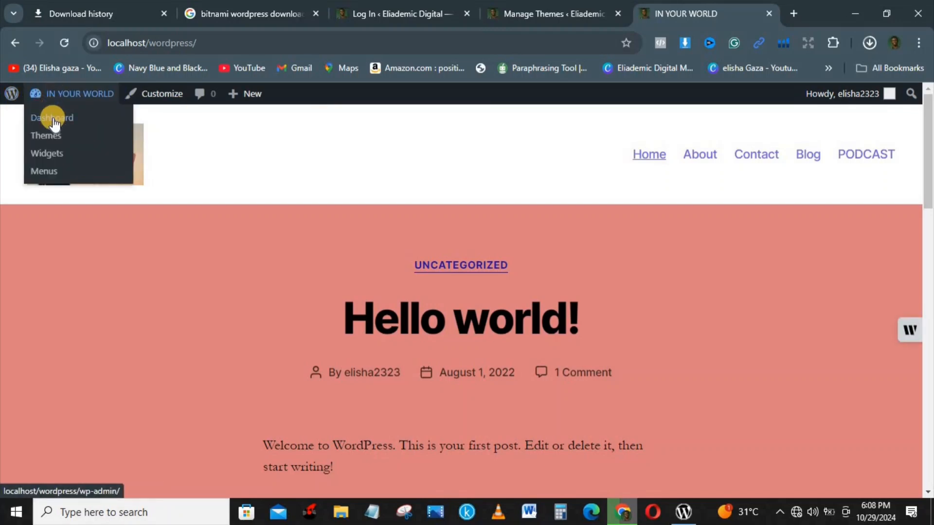
left_click(52, 118)
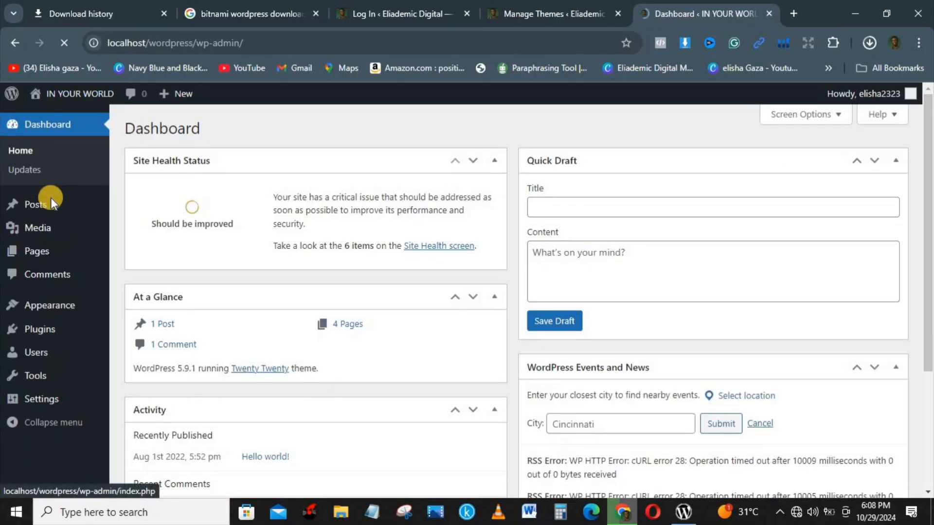
mouse_move(35, 208)
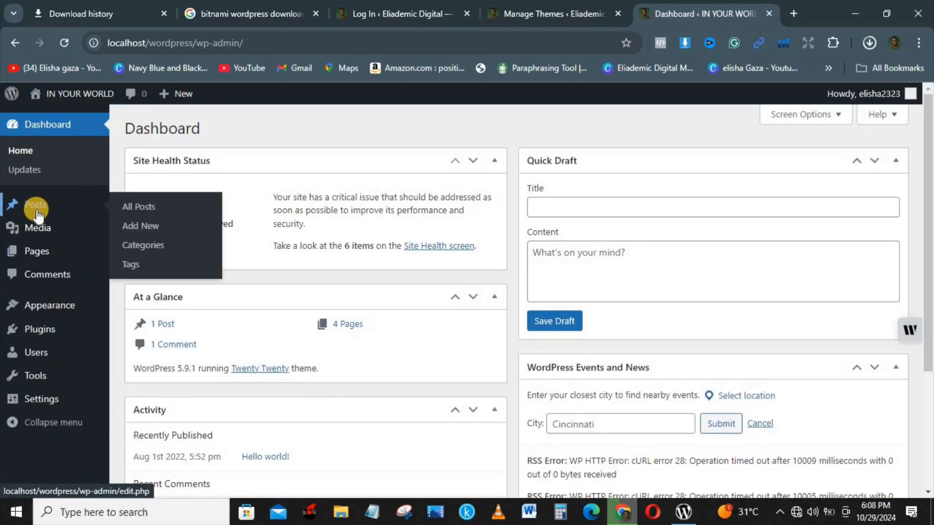
left_click(144, 211)
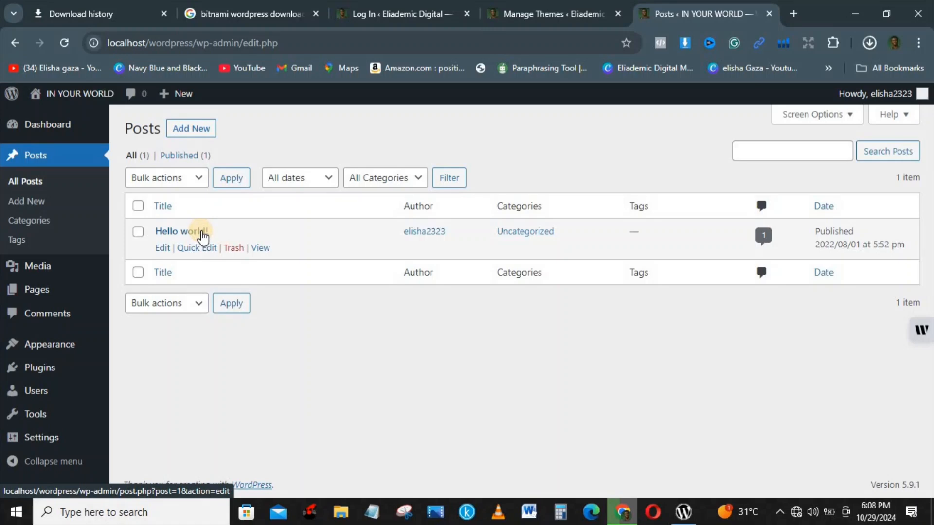
mouse_move(181, 93)
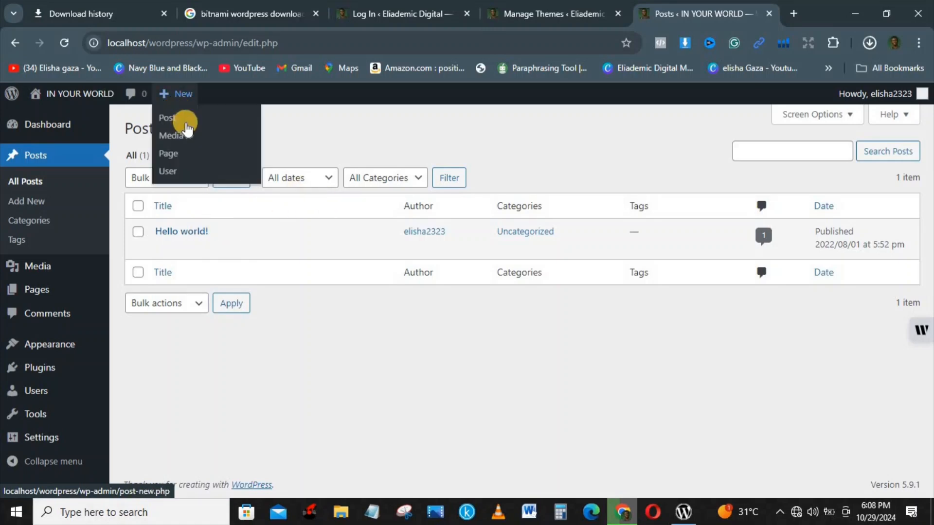
left_click(185, 129)
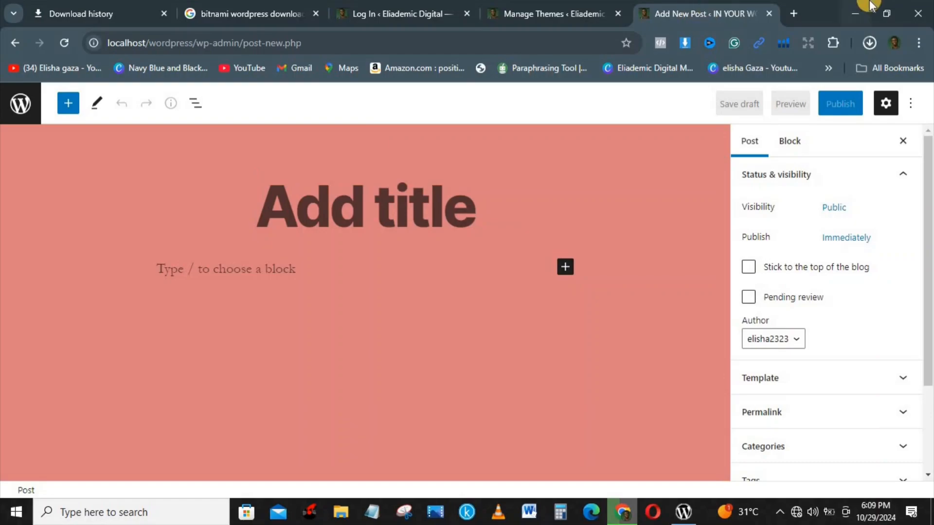
Minimize the browser to reveal the Windows desktop
left_click(856, 10)
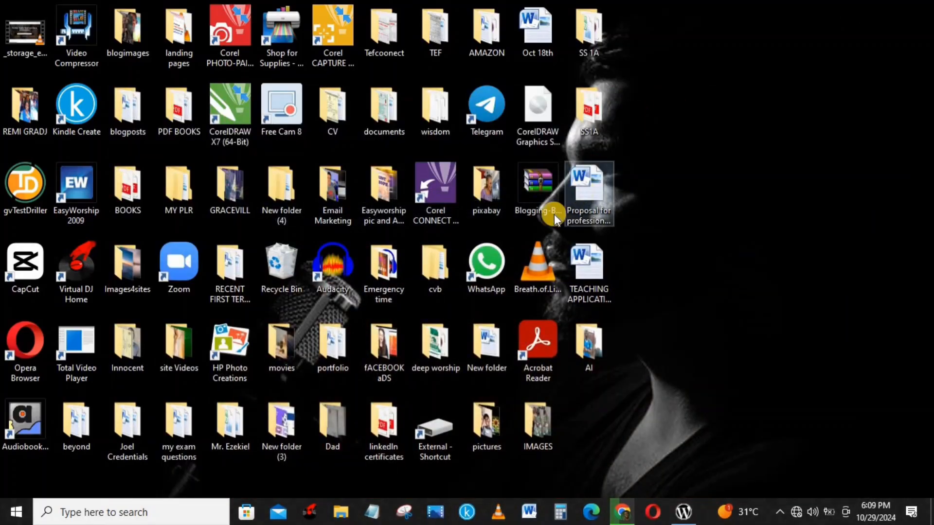
Open the AMAZON desktop folder maximized and select 'Letting The Best Be Your Beginning'
left_click(483, 50)
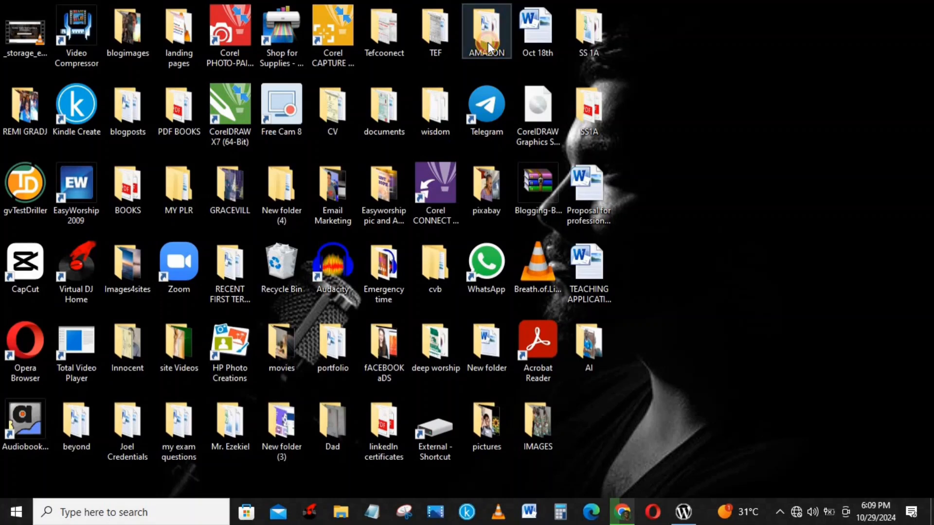
double_click(488, 43)
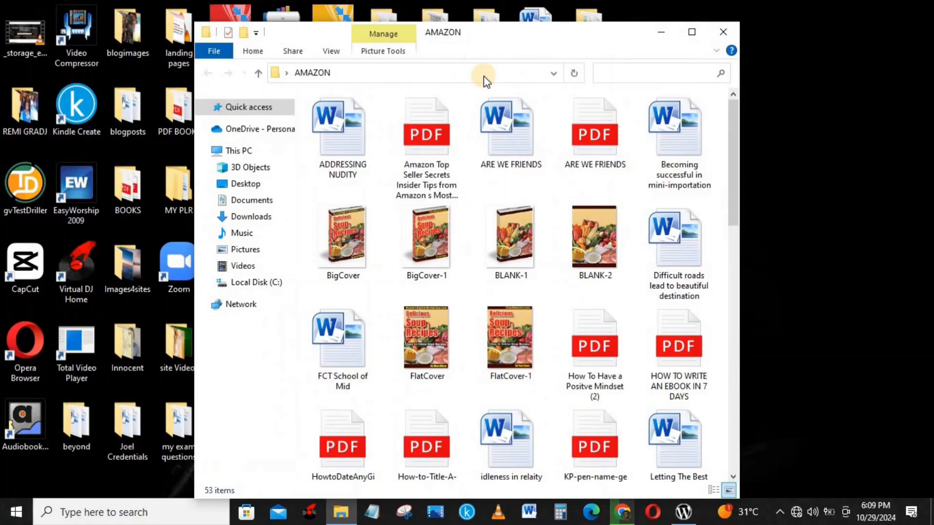
left_click(692, 32)
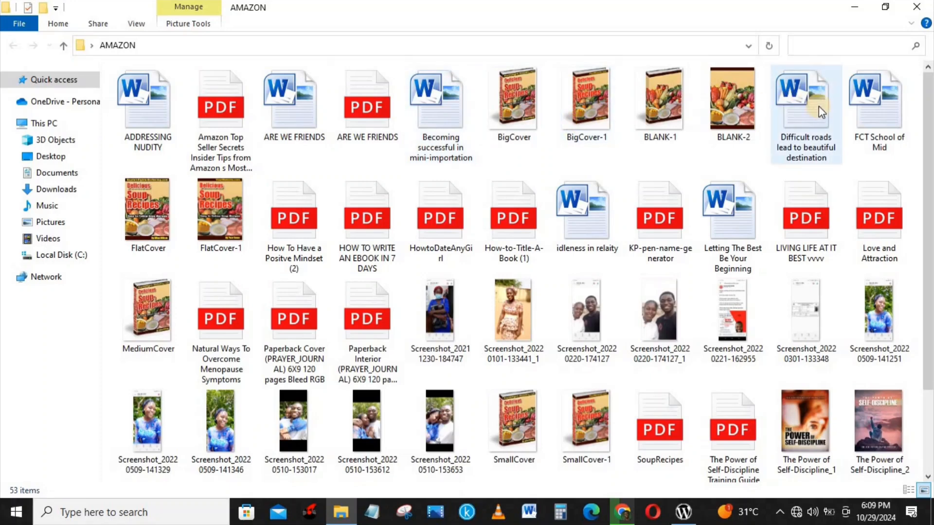
left_click_drag(929, 135, 916, 114)
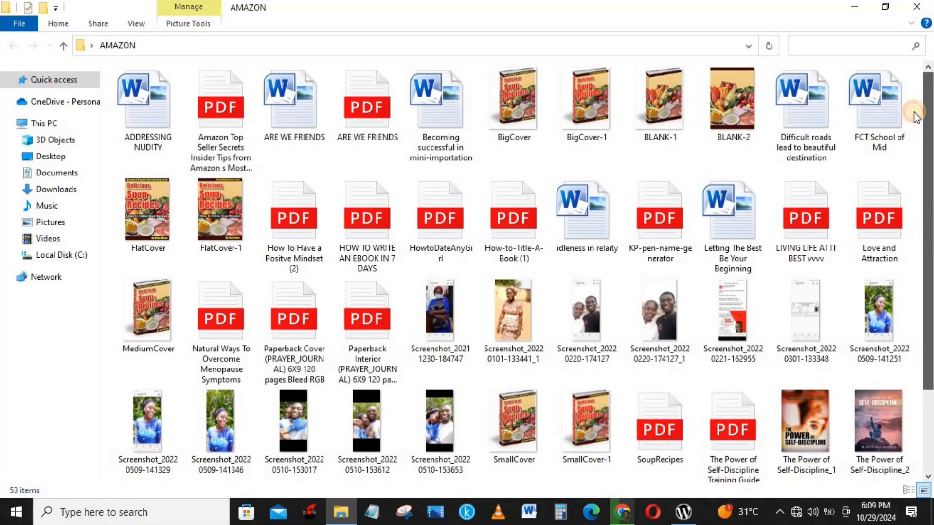
left_click(742, 210)
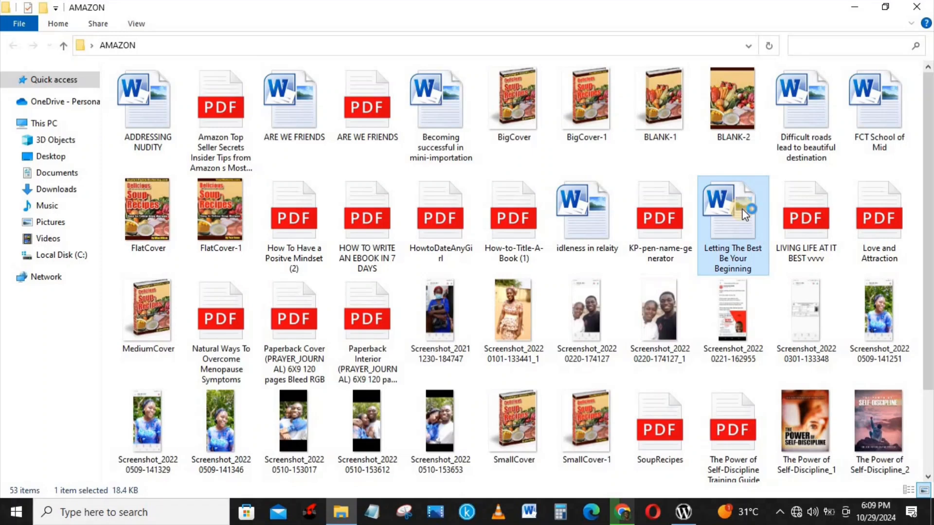
Open the document in maximized Word, dismiss the activation warning, select all text, and return to Chrome
double_click(743, 214)
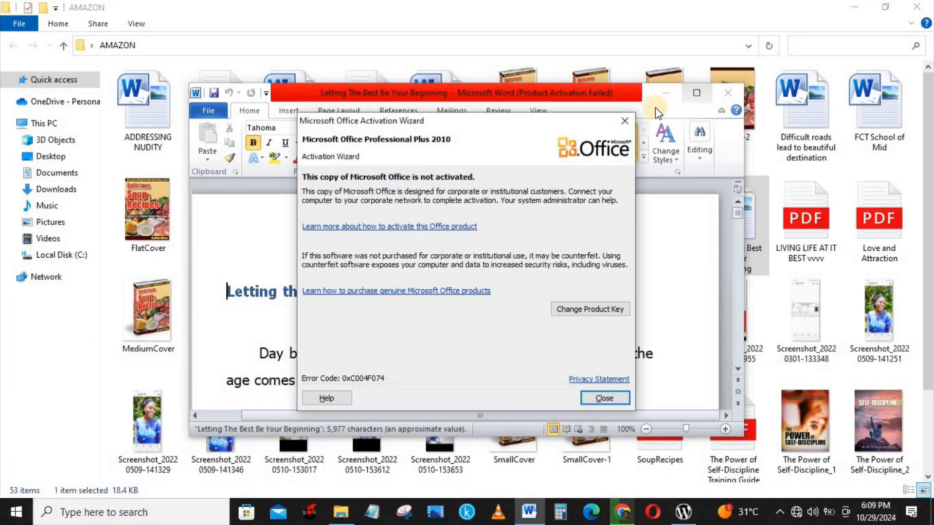
left_click(624, 121)
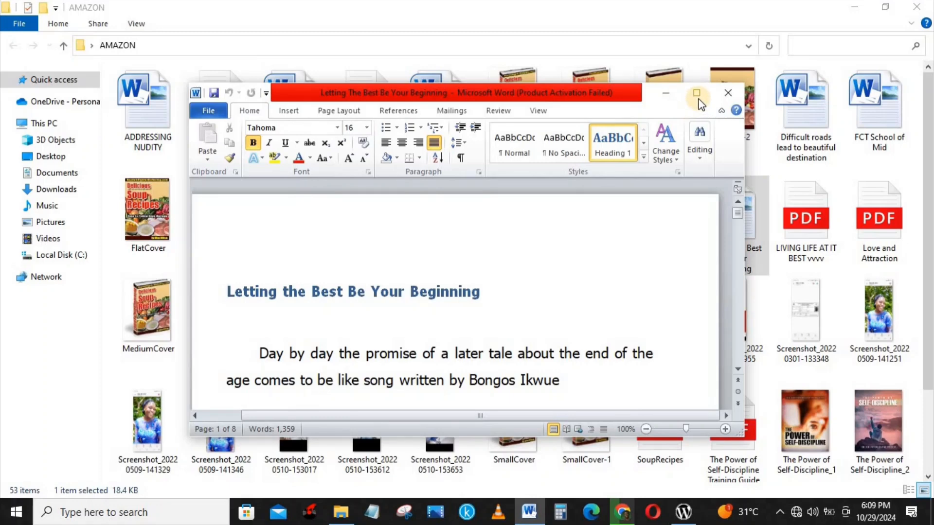
left_click(699, 97)
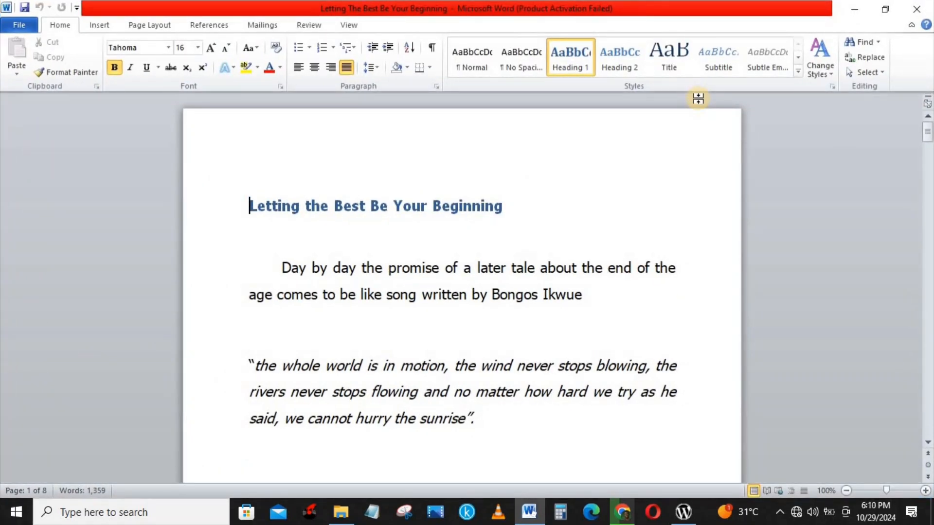
key("ctrl+a")
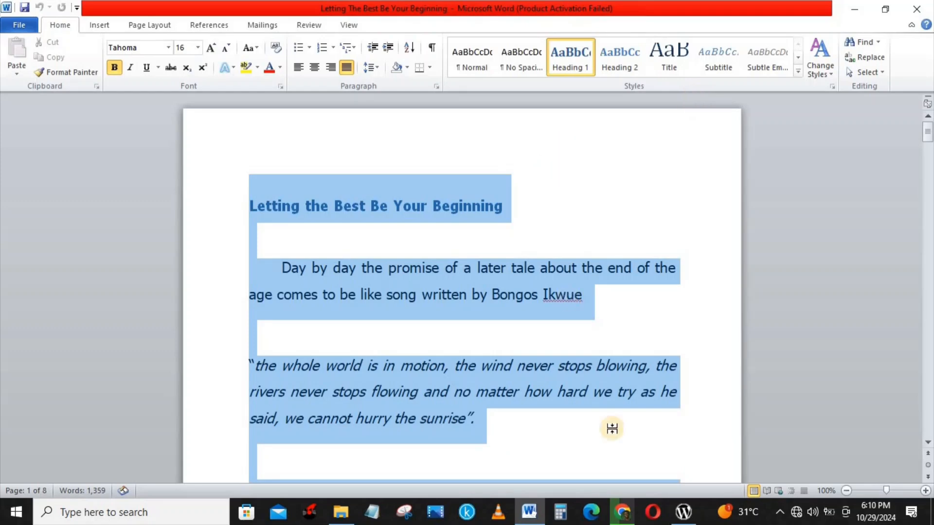
left_click(623, 510)
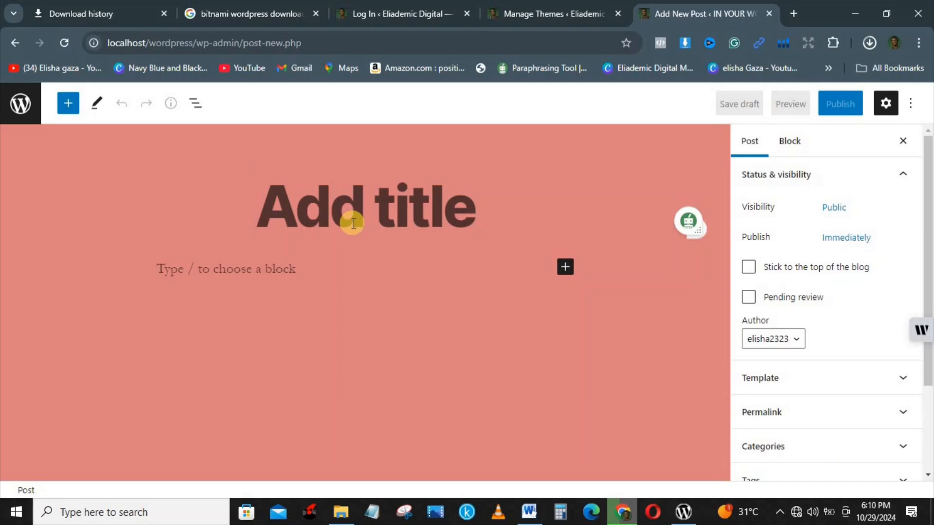
Title the post 'LET THE BEST BE YOUR BEGINNING' and add an Image block below it
type("LET")
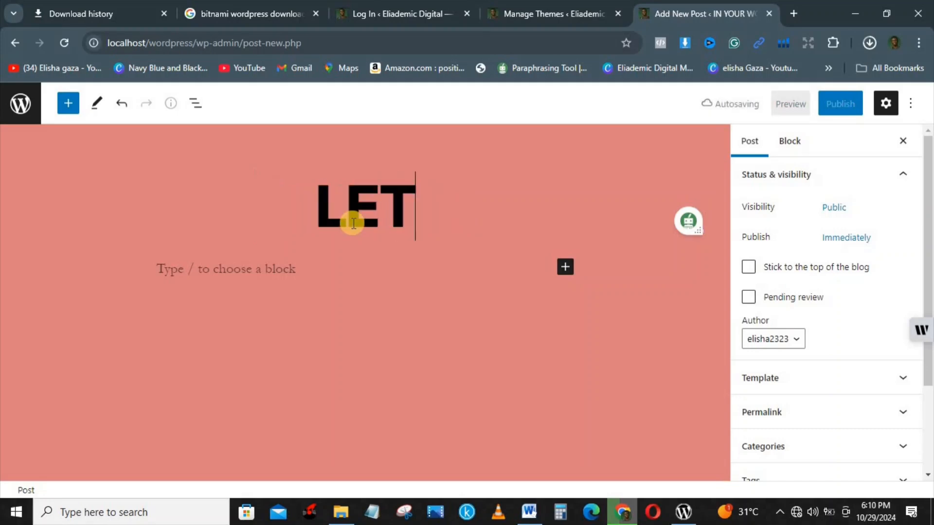
type(" THE BE")
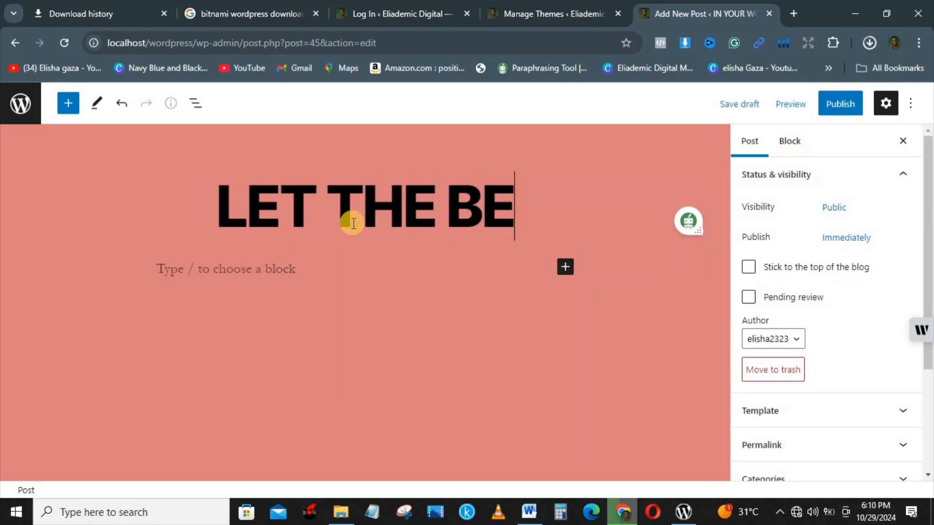
type("ST BE ")
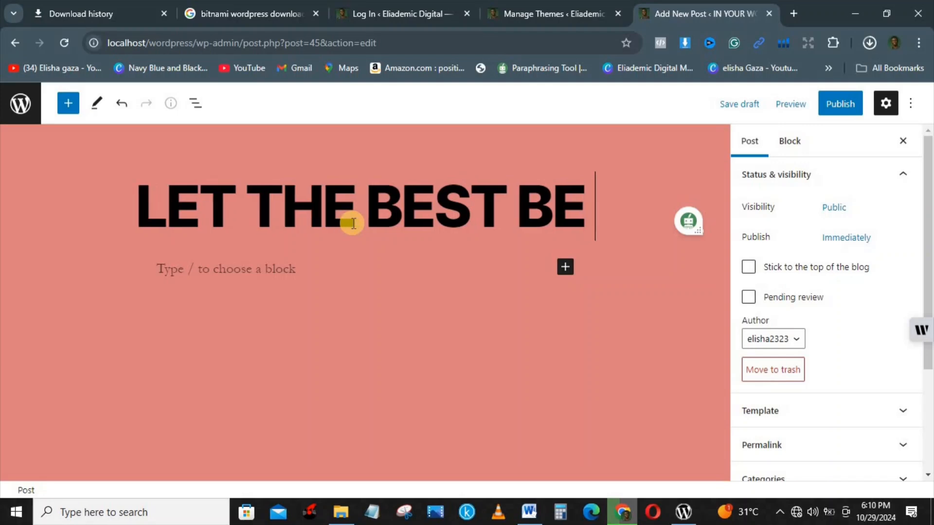
type("YOUR BE")
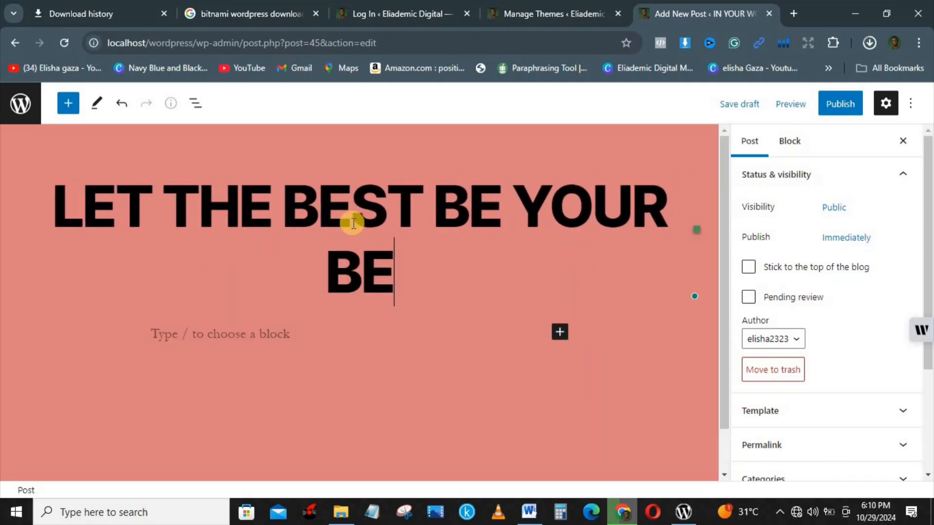
type("GINNING")
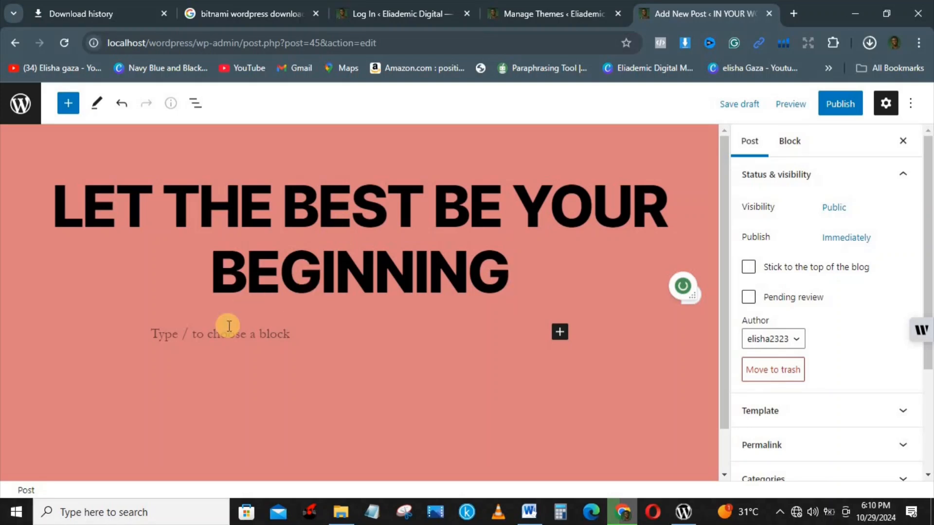
left_click(216, 343)
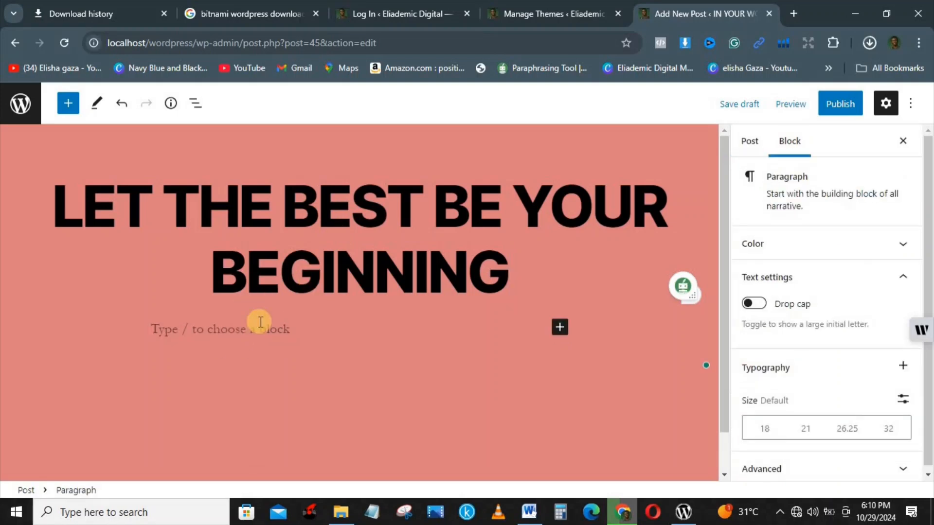
left_click(559, 327)
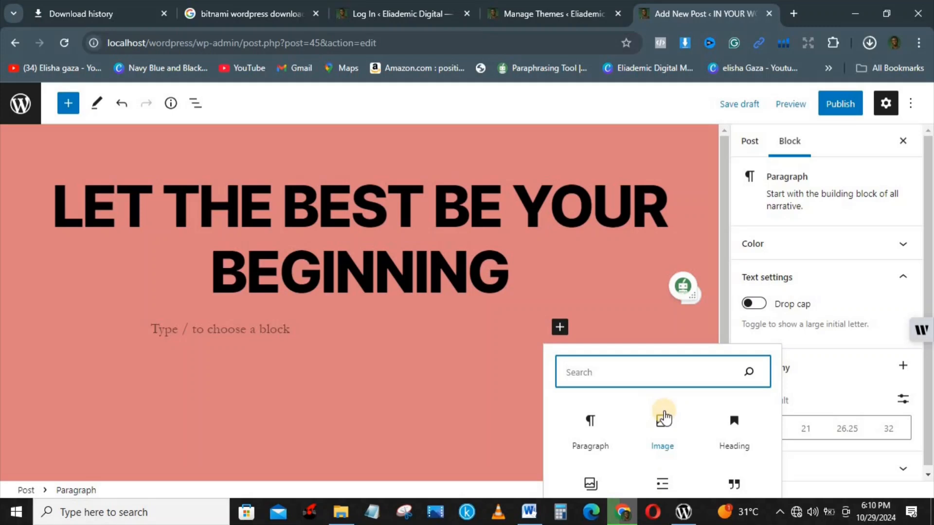
left_click(664, 417)
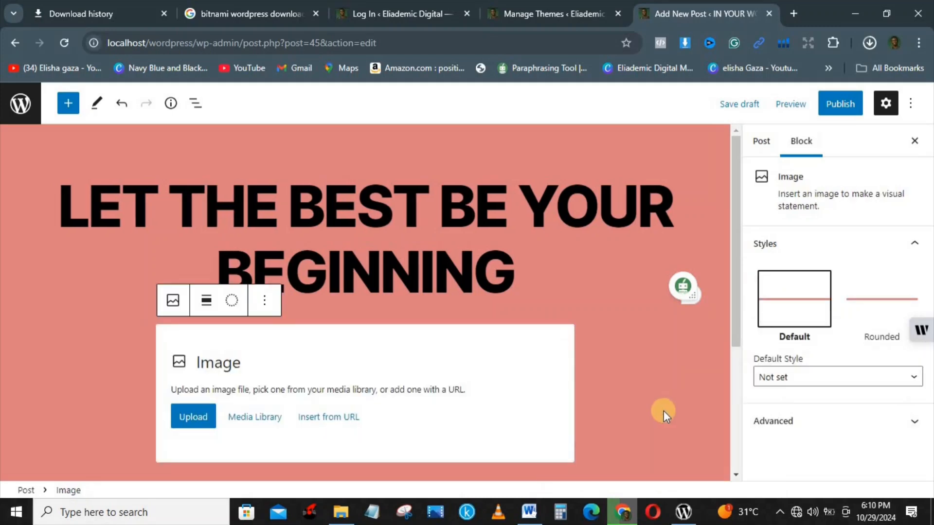
Insert banner-picture.jpg from the Media Library into the image block
left_click(232, 417)
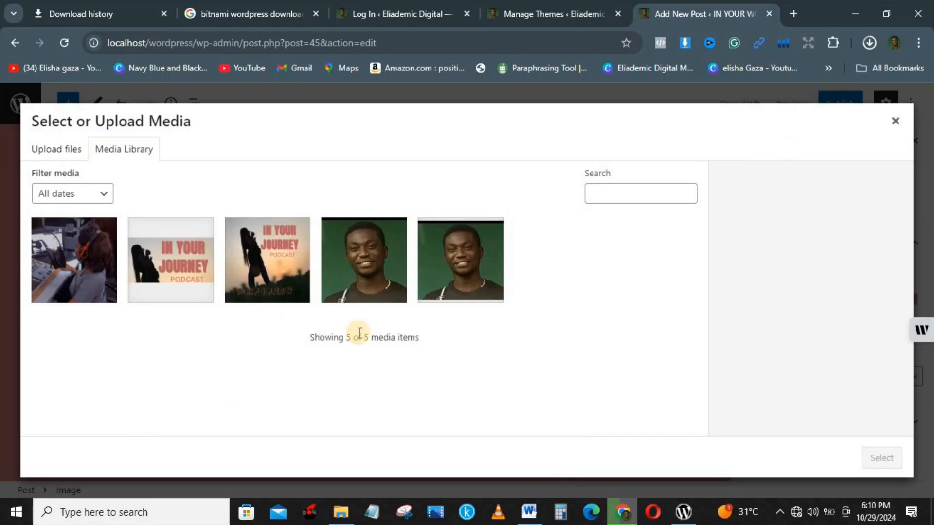
left_click(103, 255)
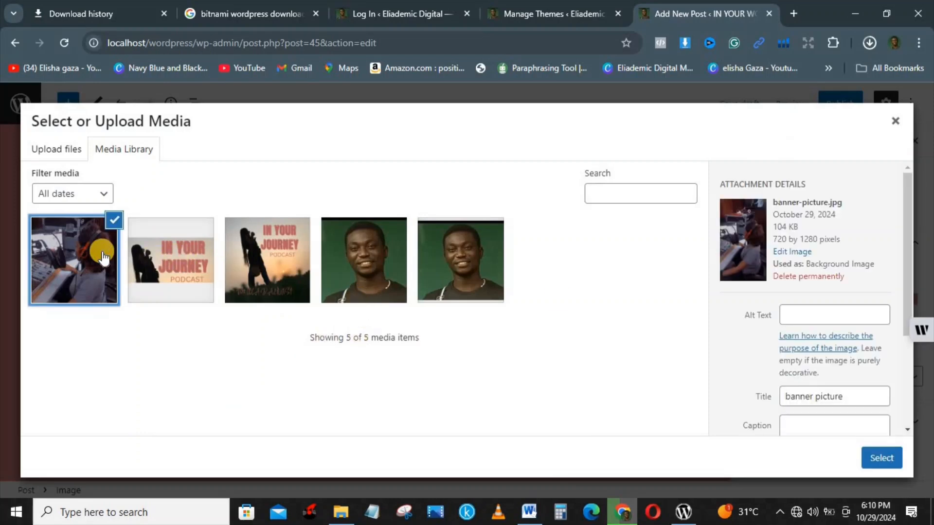
left_click(888, 451)
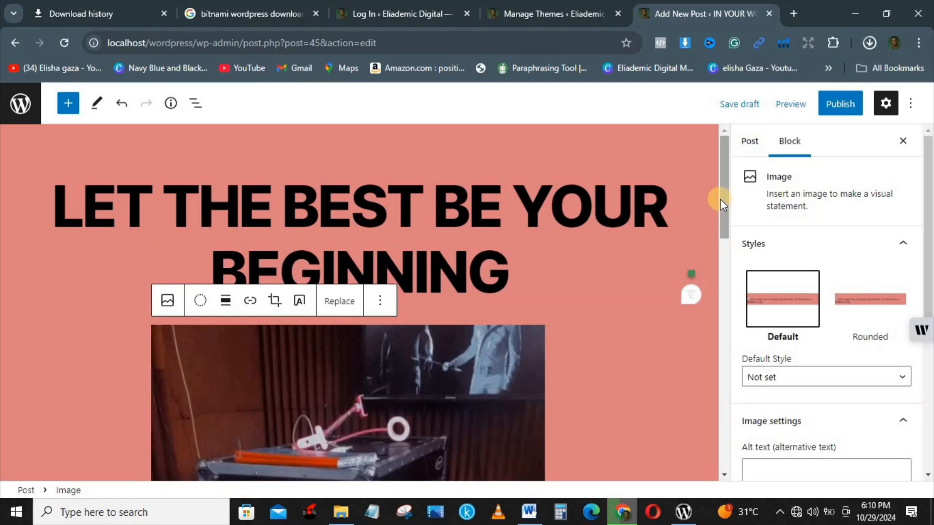
scroll(720, 199, "down", 3)
left_click_drag(756, 303, 752, 453)
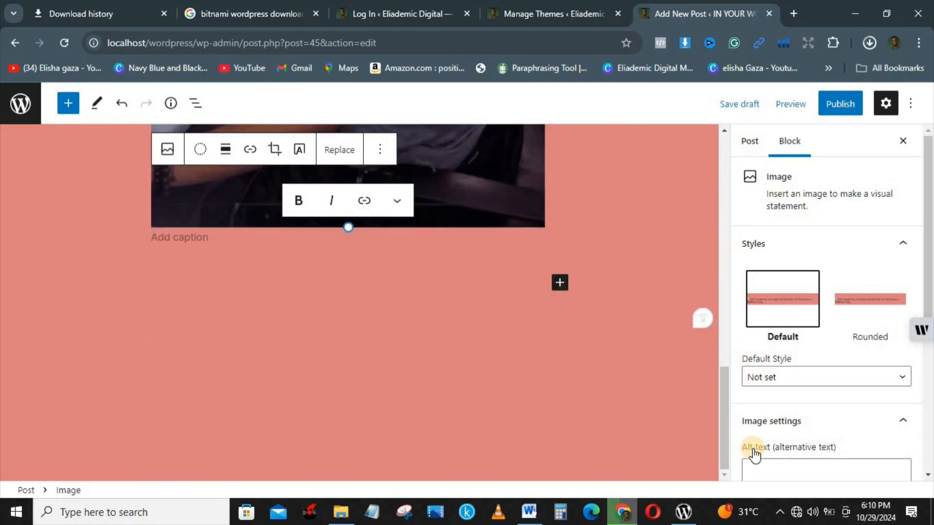
Add a Paragraph block below the image with the pasted article text, ending 'Thank you'
left_click(560, 283)
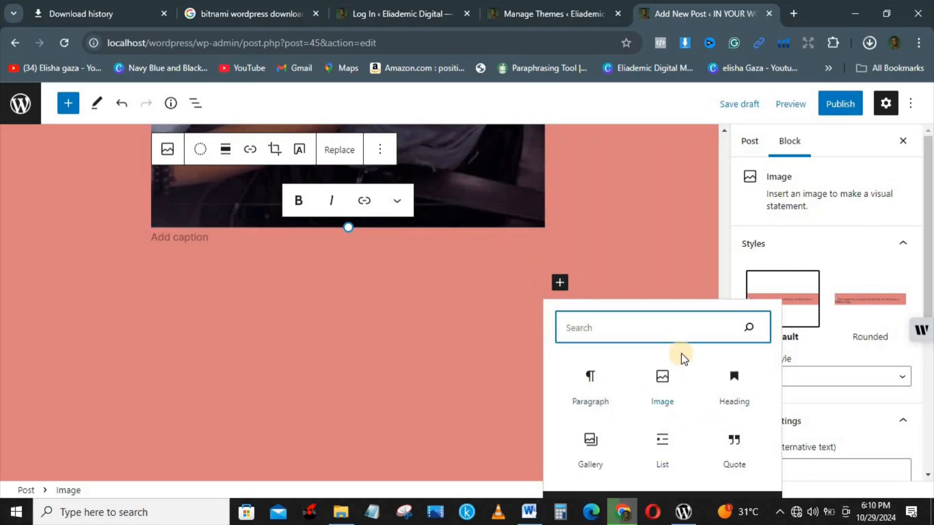
left_click(594, 388)
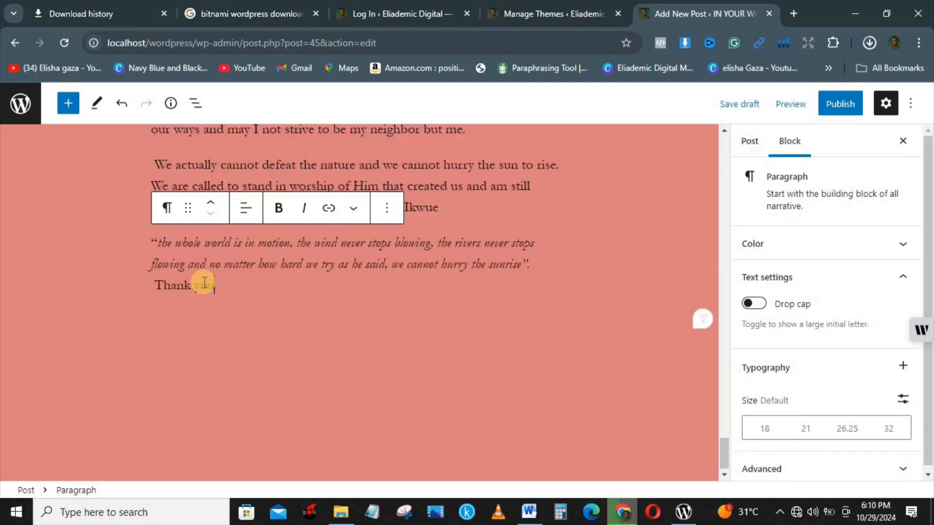
type("you")
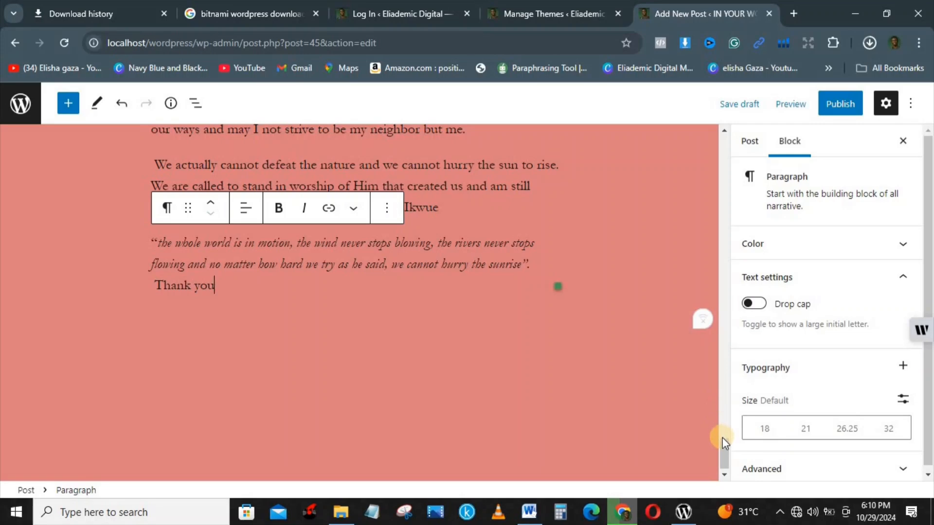
left_click_drag(725, 439, 716, 271)
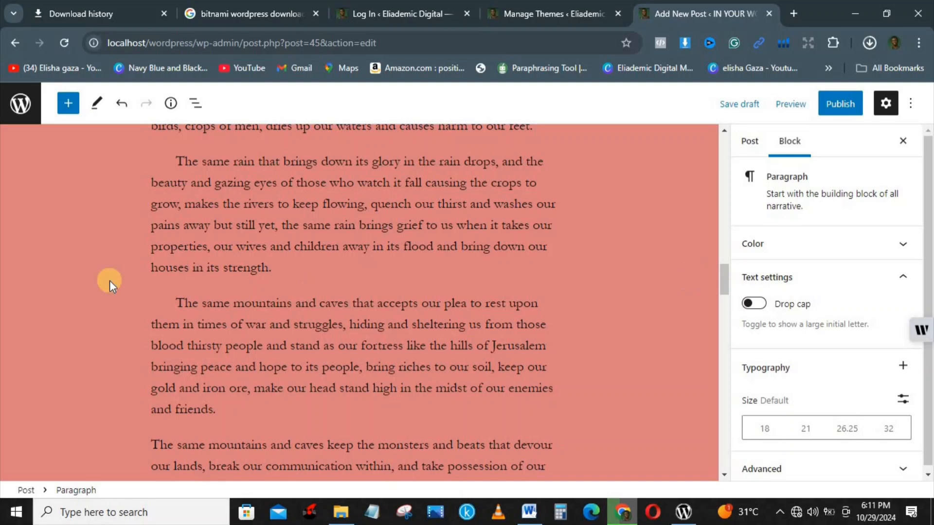
Turn a drop cap on, then off again, for the paragraph beginning 'The same mountains'
left_click(175, 298)
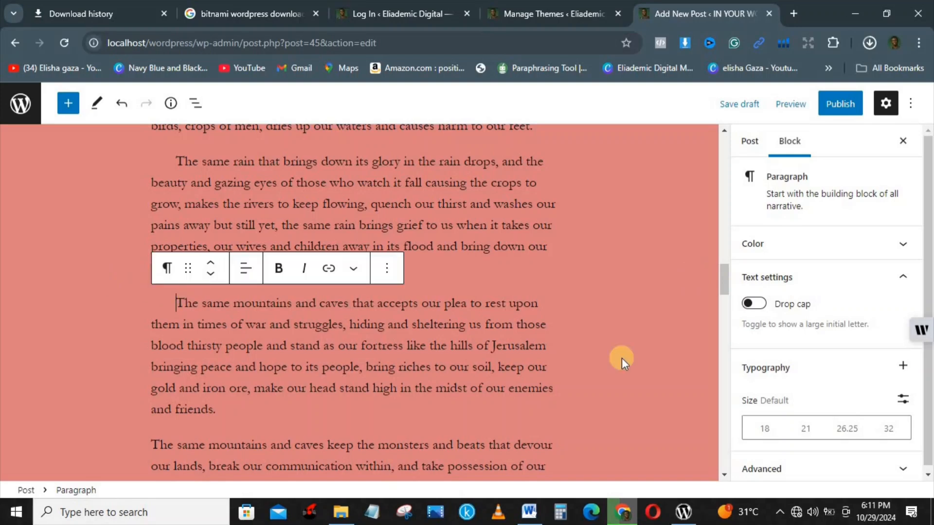
left_click(751, 303)
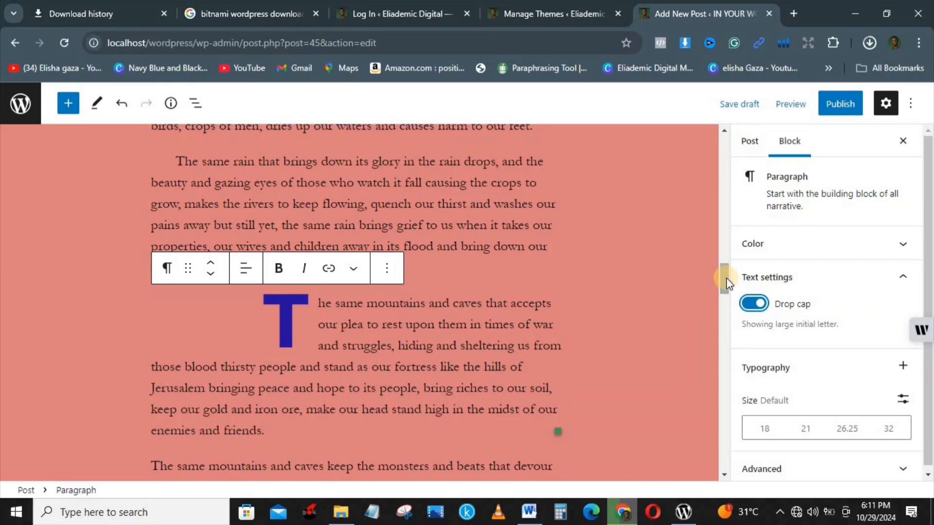
left_click(752, 304)
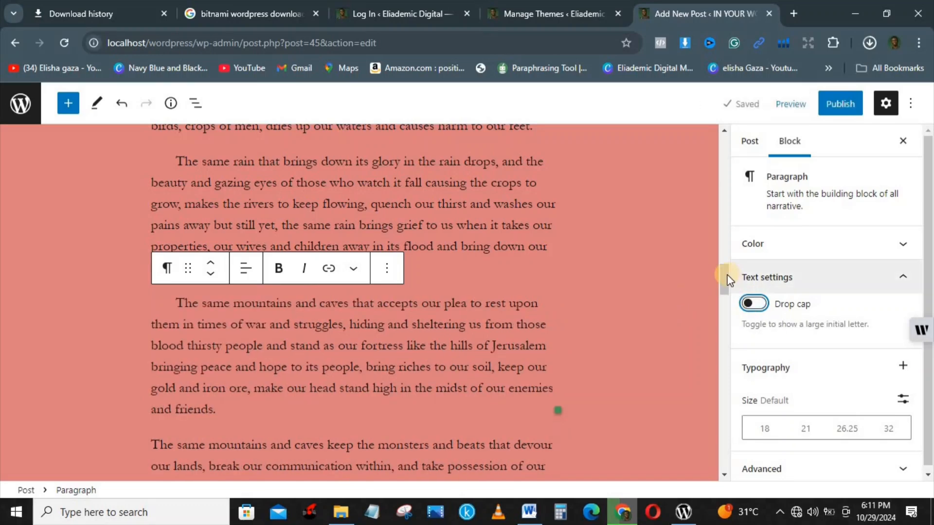
left_click_drag(724, 275, 737, 294)
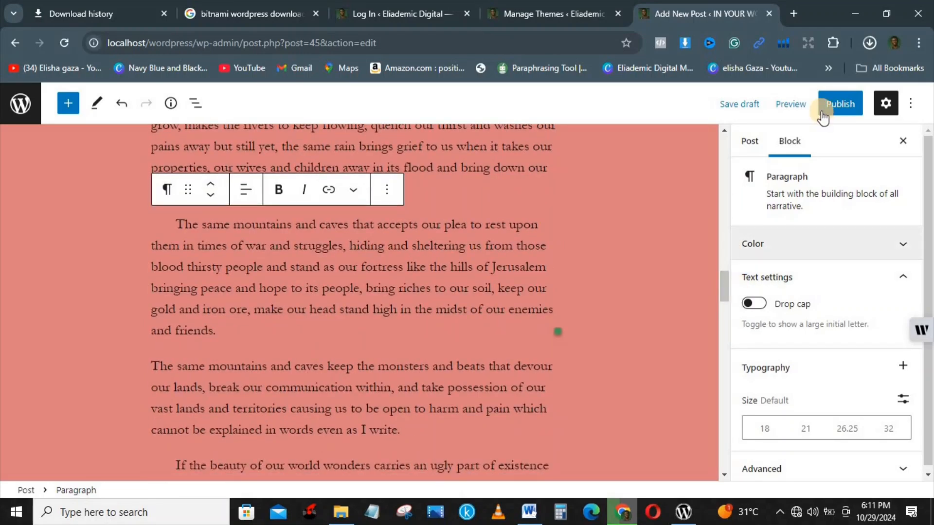
In the post's Categories panel, add a new POSITIVE THINKING category and leave it ticked
left_click(750, 142)
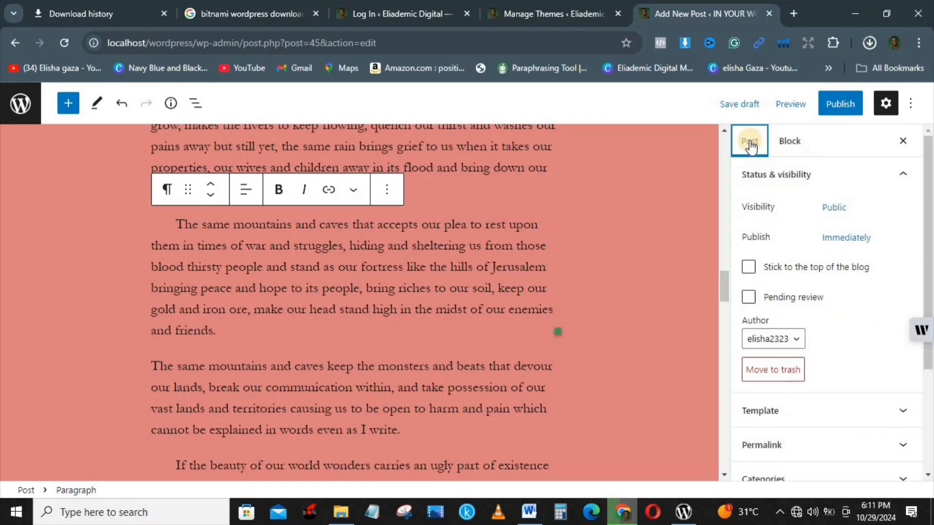
left_click_drag(930, 202, 930, 338)
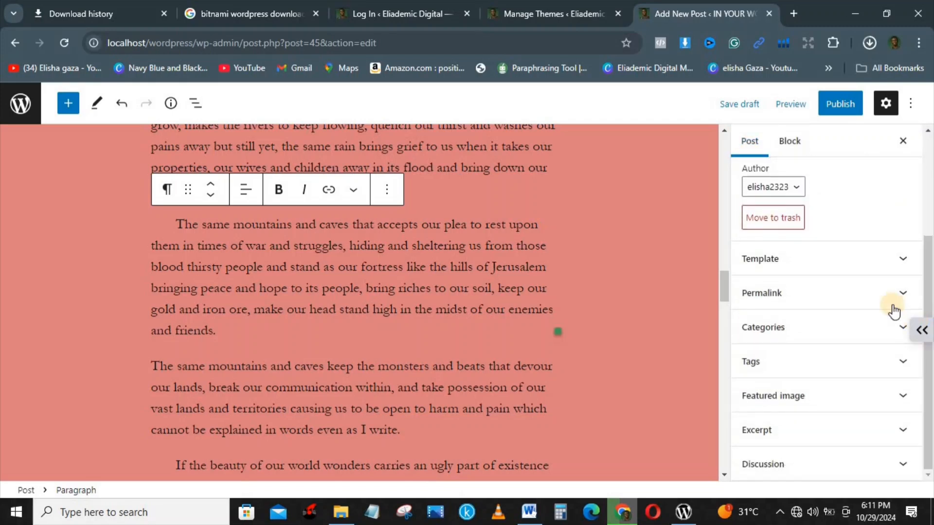
left_click(884, 334)
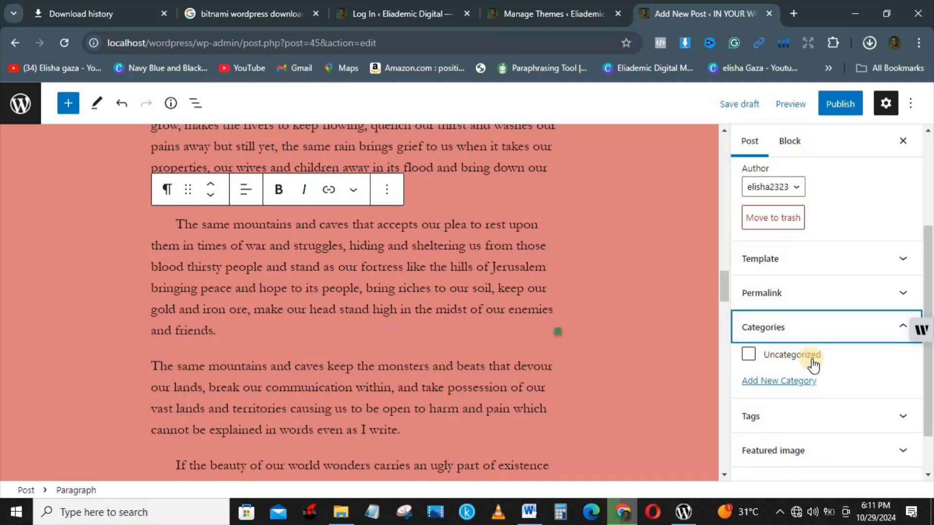
left_click(766, 383)
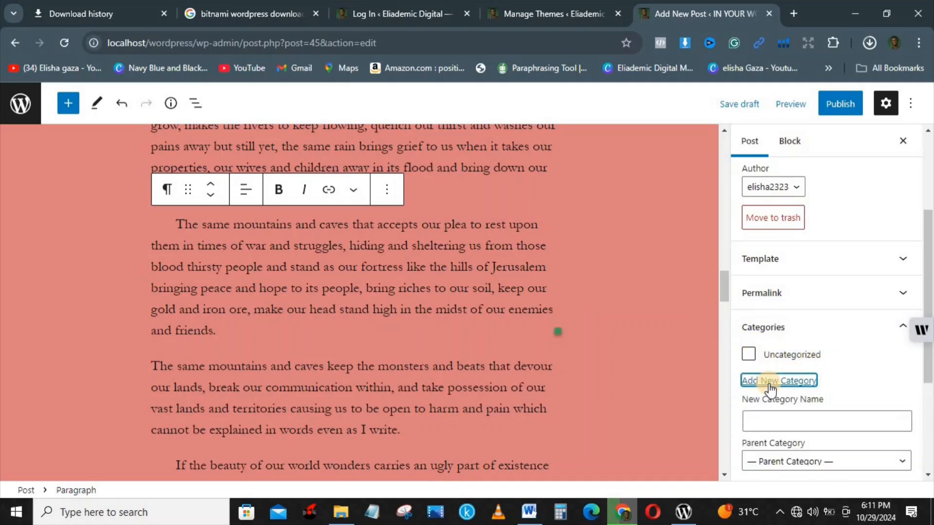
left_click(784, 422)
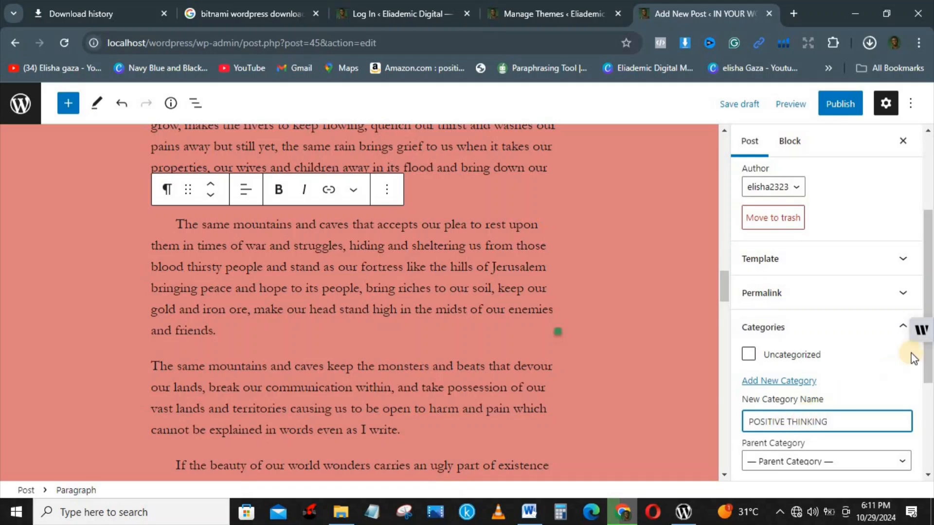
left_click_drag(930, 301, 930, 367)
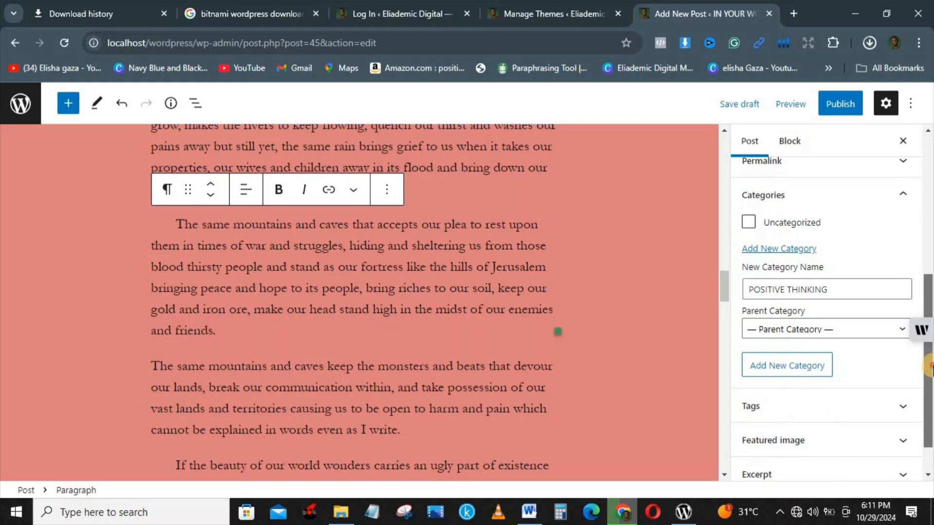
left_click(784, 366)
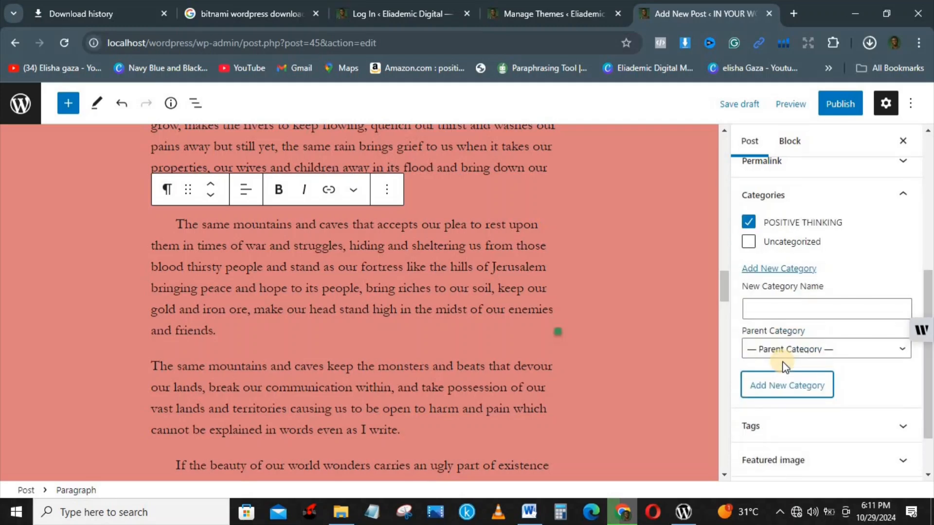
left_click(749, 224)
left_click_drag(928, 343, 930, 375)
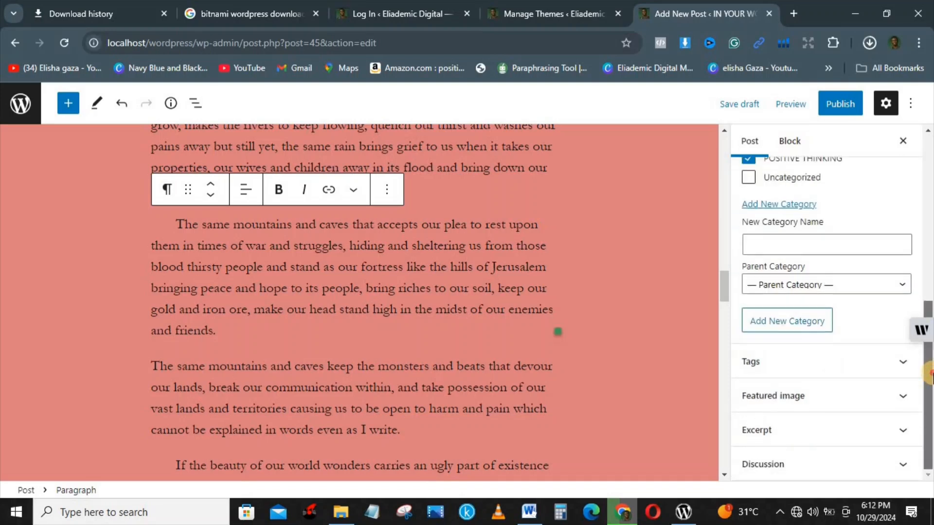
Make banner-picture.jpg from the Media Library the post's featured image
left_click(835, 393)
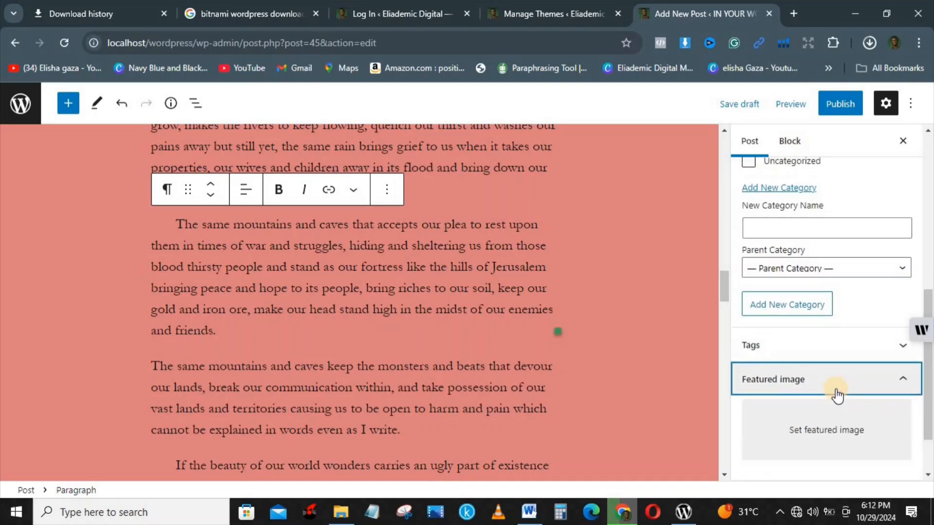
left_click(815, 421)
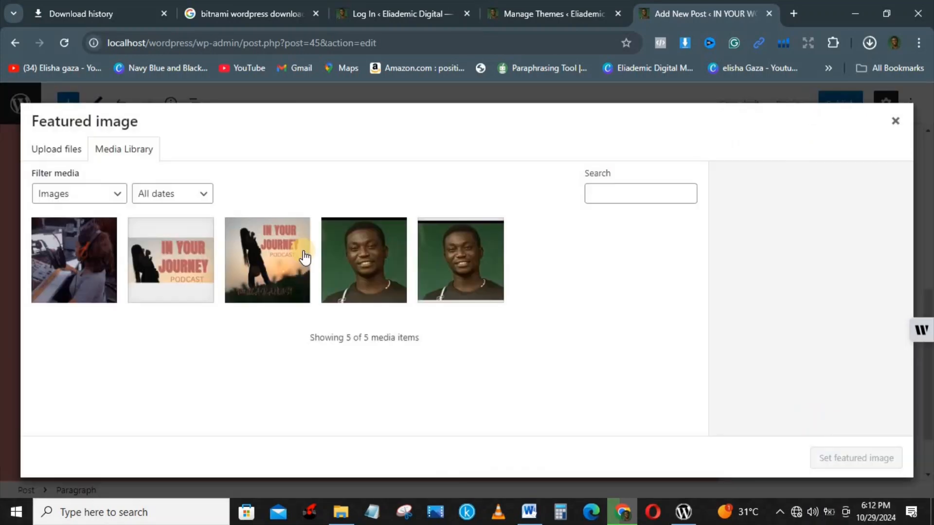
left_click(89, 259)
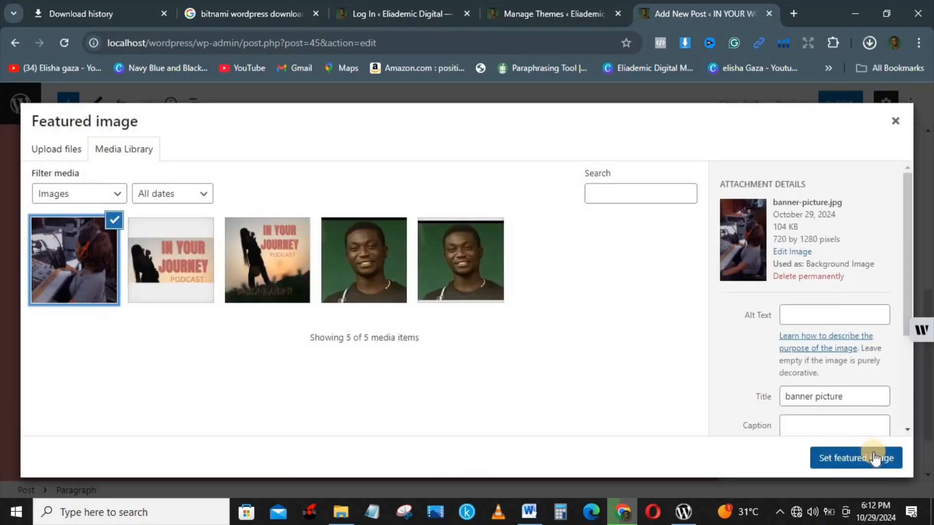
left_click(844, 459)
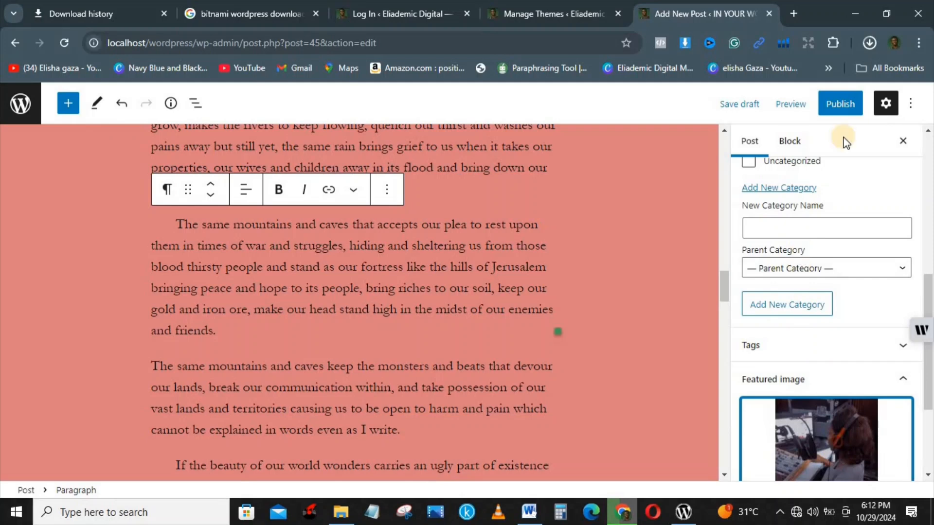
Publish the post LET THE BEST BE YOUR BEGINNING and look over its live page
left_click(838, 103)
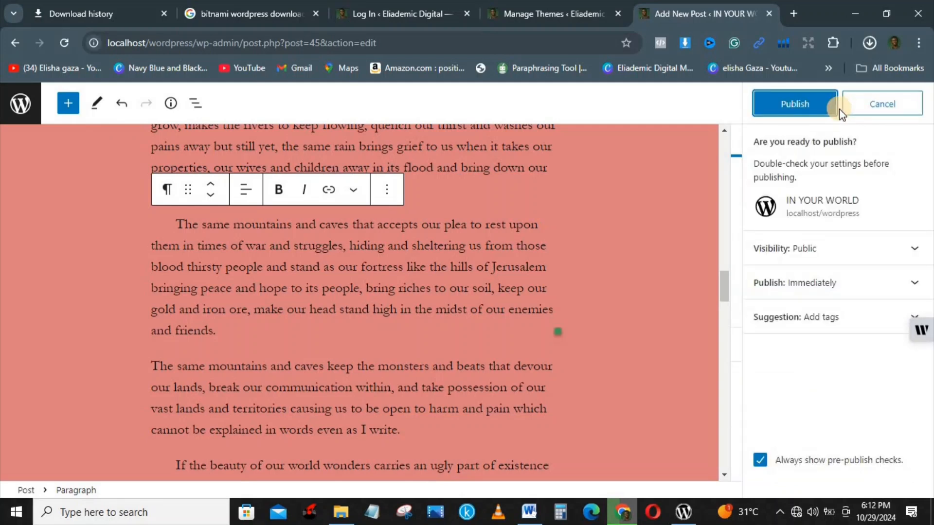
left_click(791, 104)
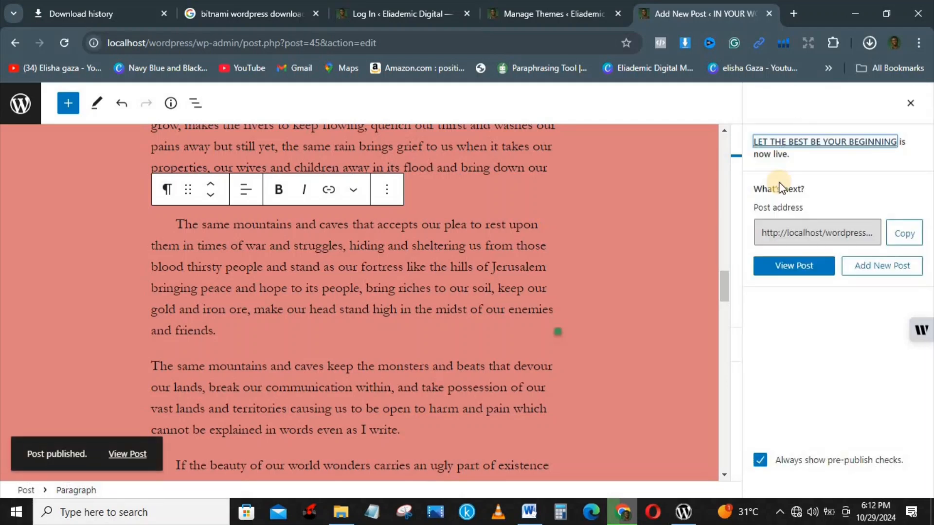
left_click(792, 267)
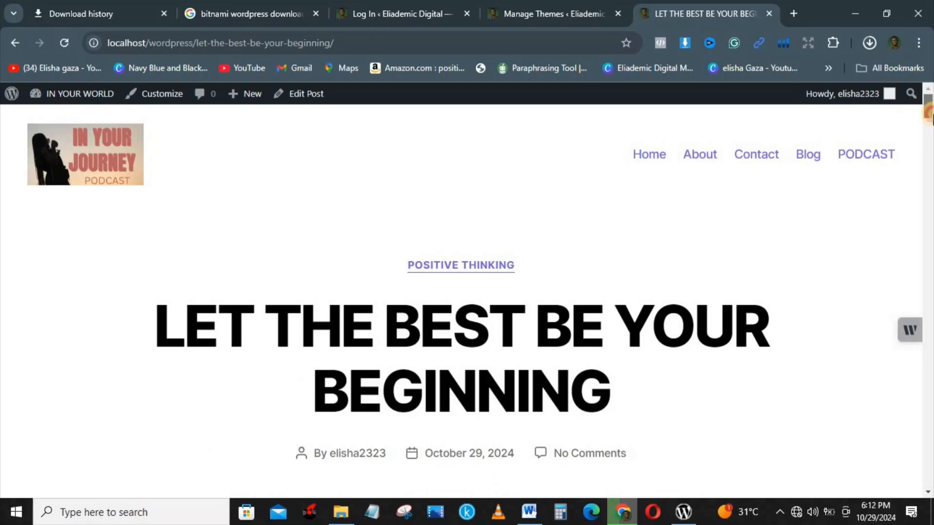
scroll(927, 114, "down", 10)
scroll(924, 126, "up", 5)
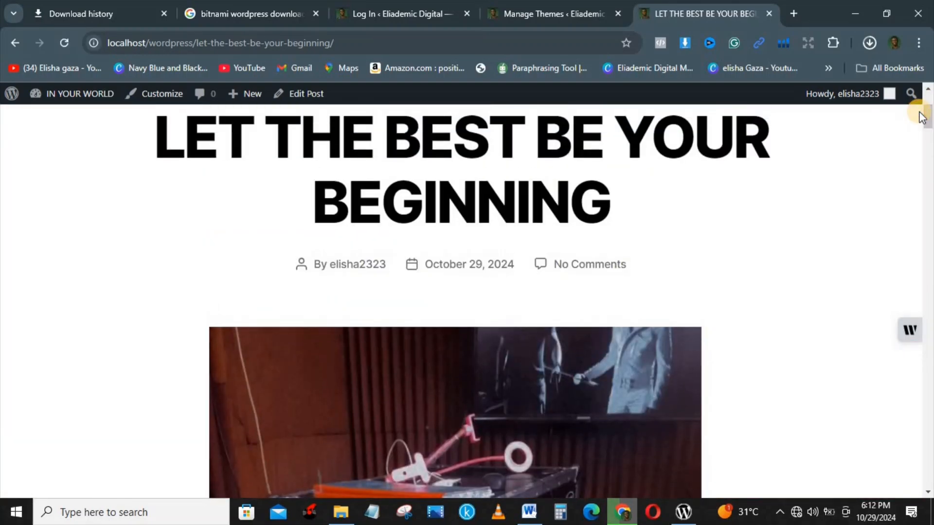
mouse_move(929, 117)
left_mouse_down()
mouse_move(929, 189)
mouse_move(928, 134)
left_mouse_up()
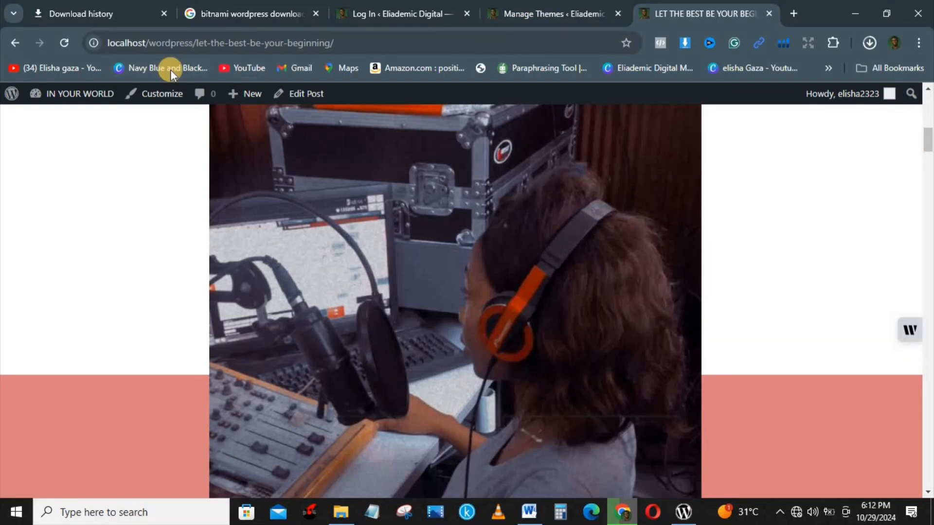
Delete the inline studio image under the post title, update the post, and view it
left_click(311, 95)
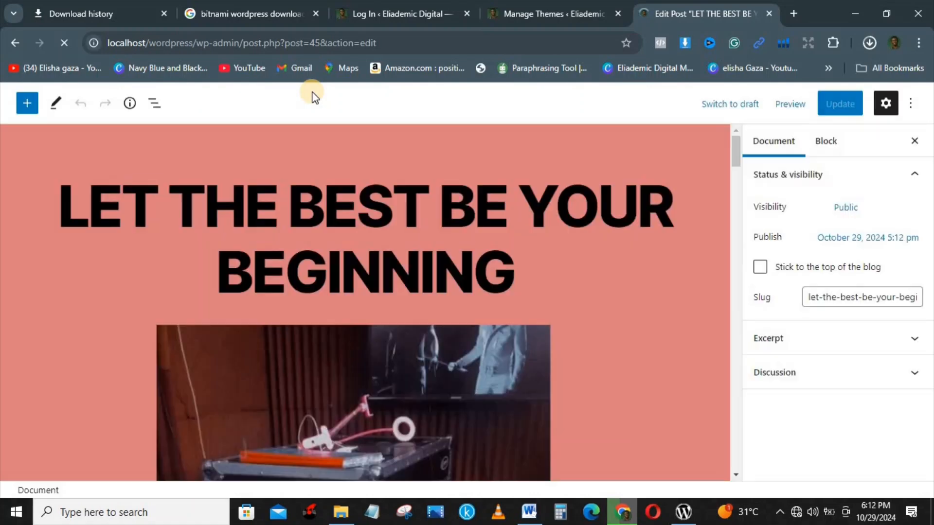
left_click(466, 373)
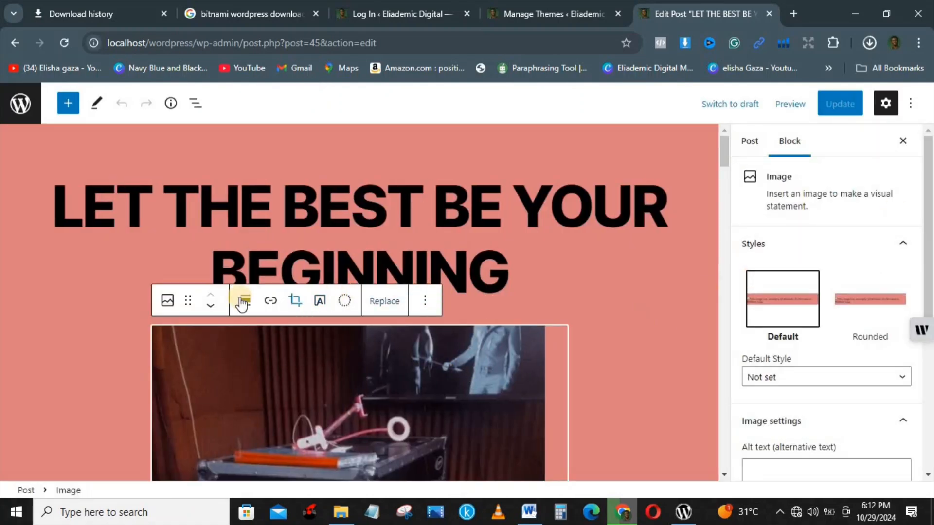
left_click(426, 303)
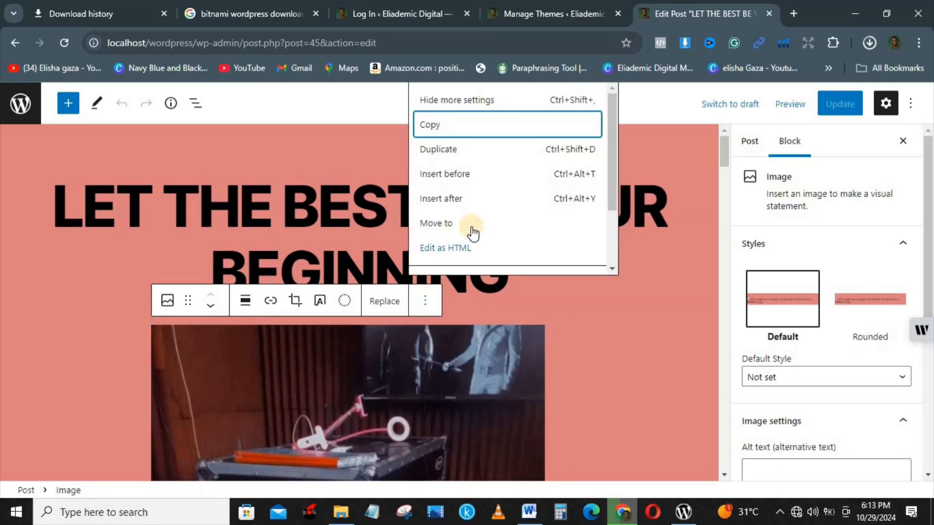
left_click(354, 404)
key("Delete")
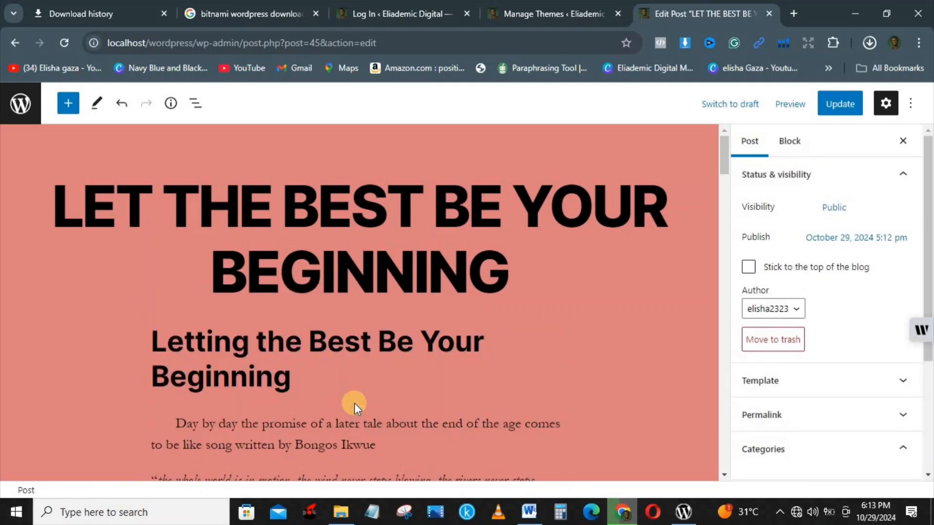
left_click(849, 104)
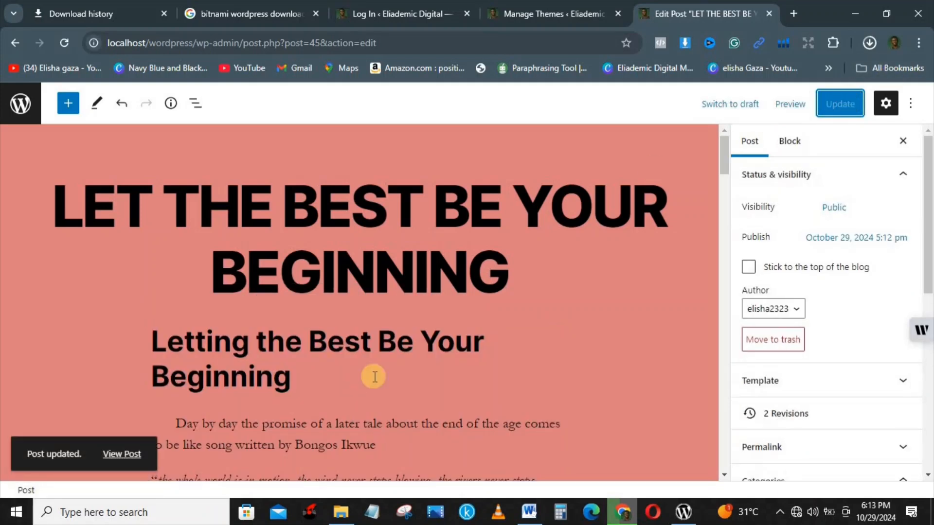
left_click(121, 455)
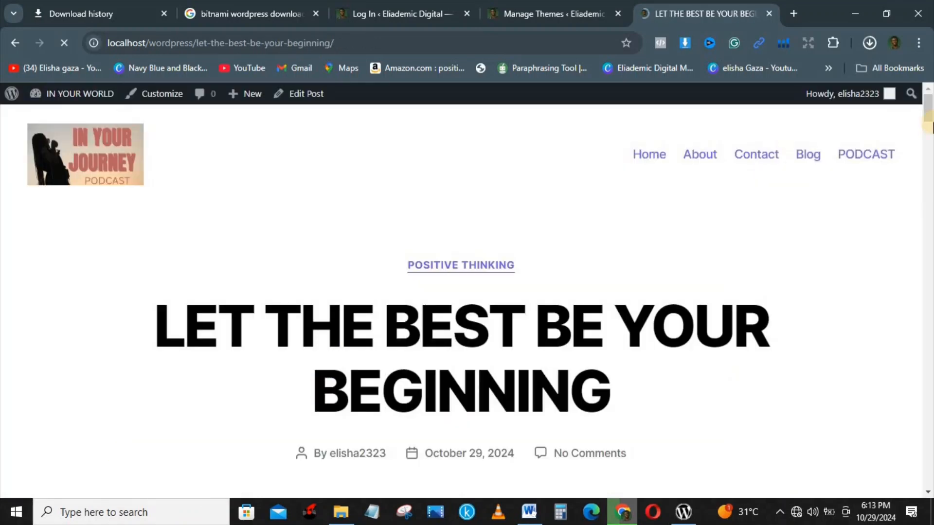
Scroll the live post to check the featured studio photo and the essay ending 'Thank you'
left_click_drag(929, 113, 930, 275)
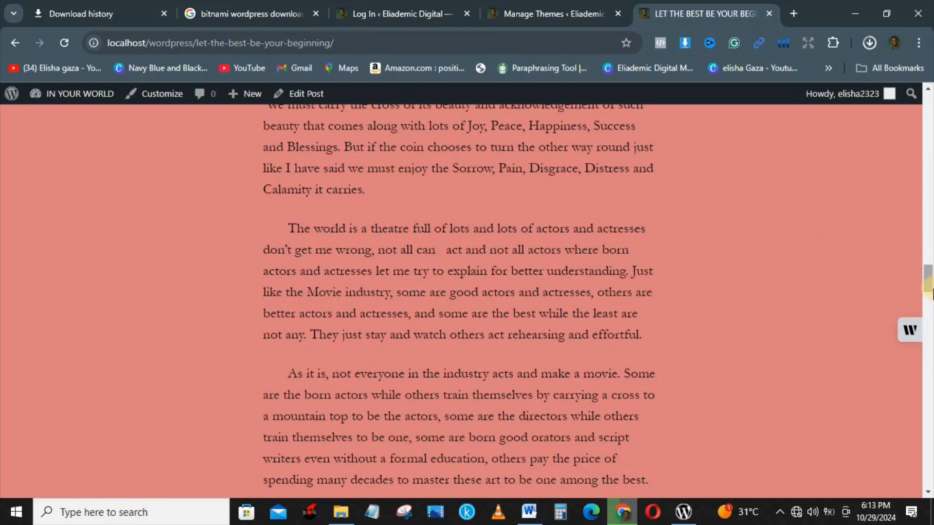
left_click_drag(930, 289, 886, 231)
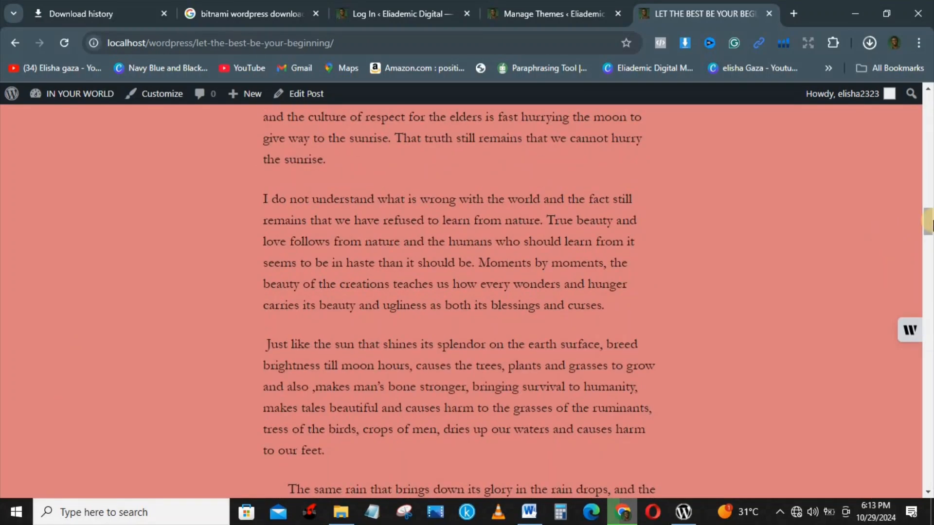
left_click(929, 136)
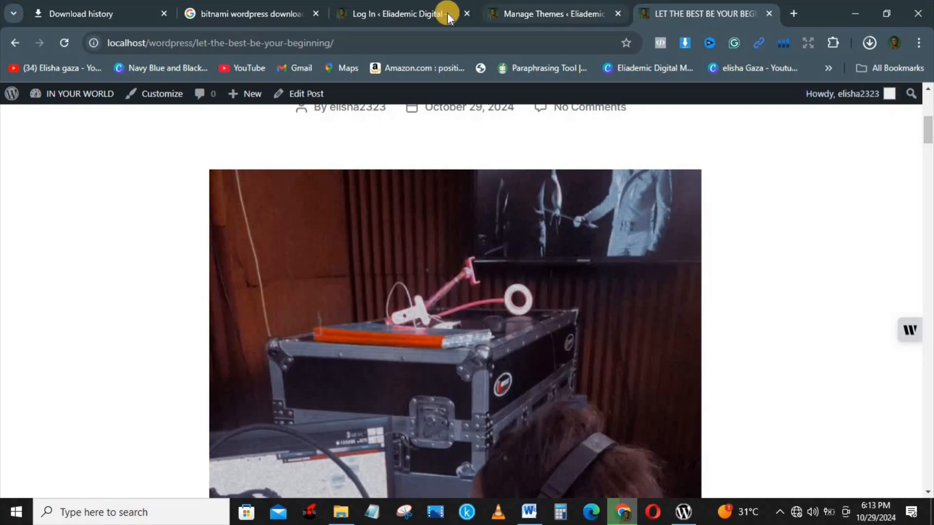
Create a new page titled 'PODCAST 2' from the Pages screen
mouse_move(75, 90)
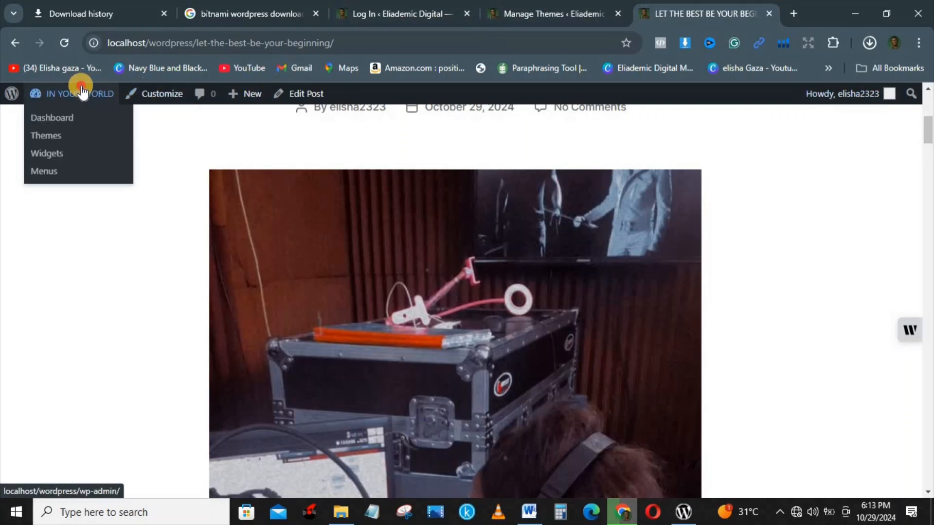
left_click(43, 113)
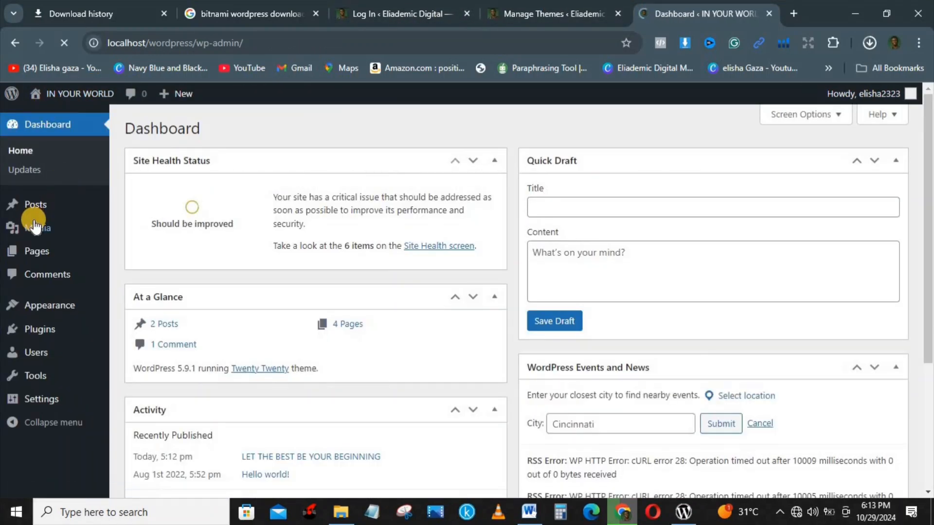
left_click(34, 251)
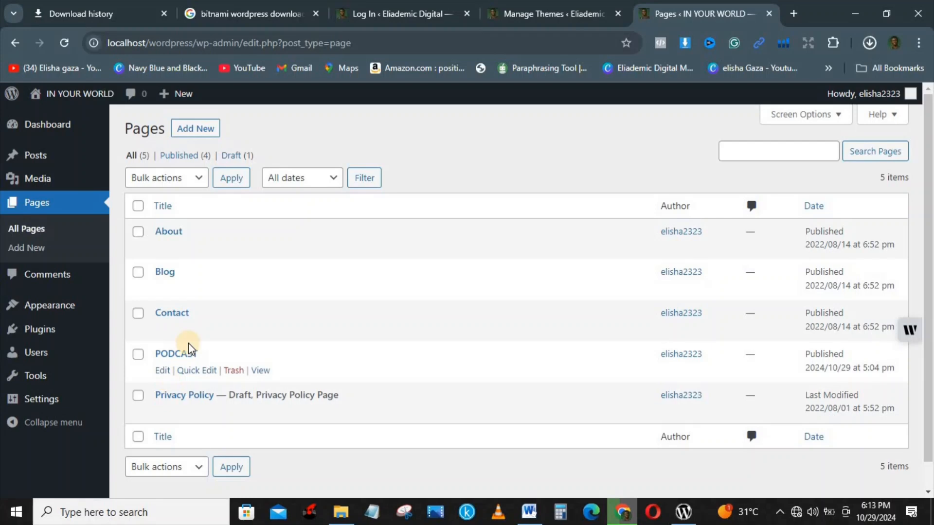
mouse_move(100, 119)
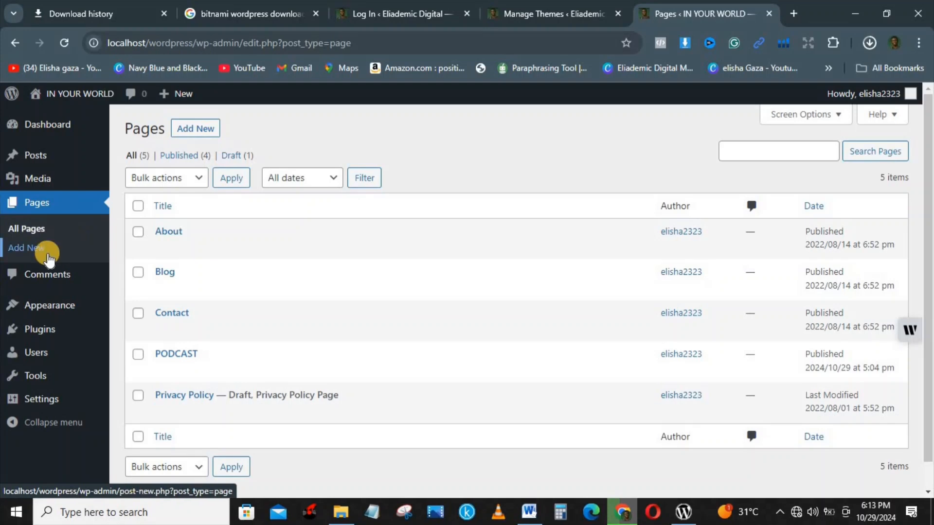
left_click(189, 131)
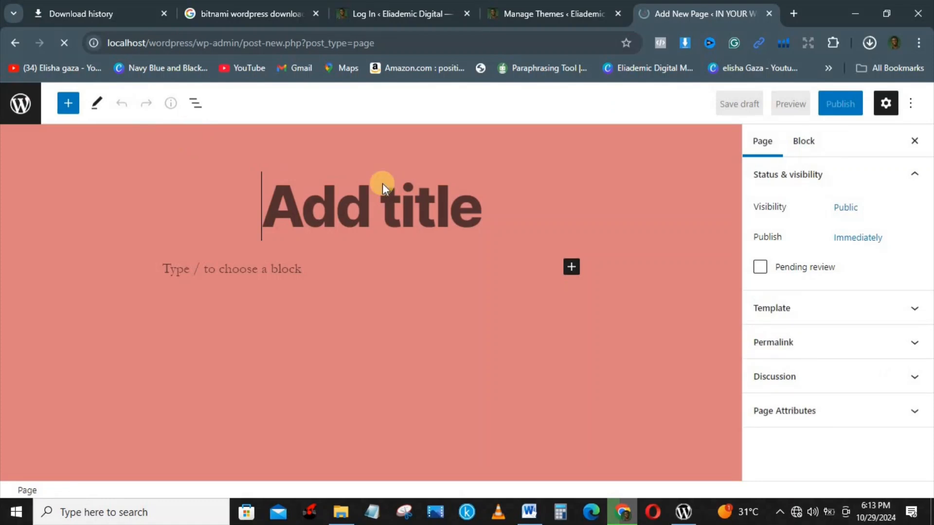
left_click(341, 206)
type("P")
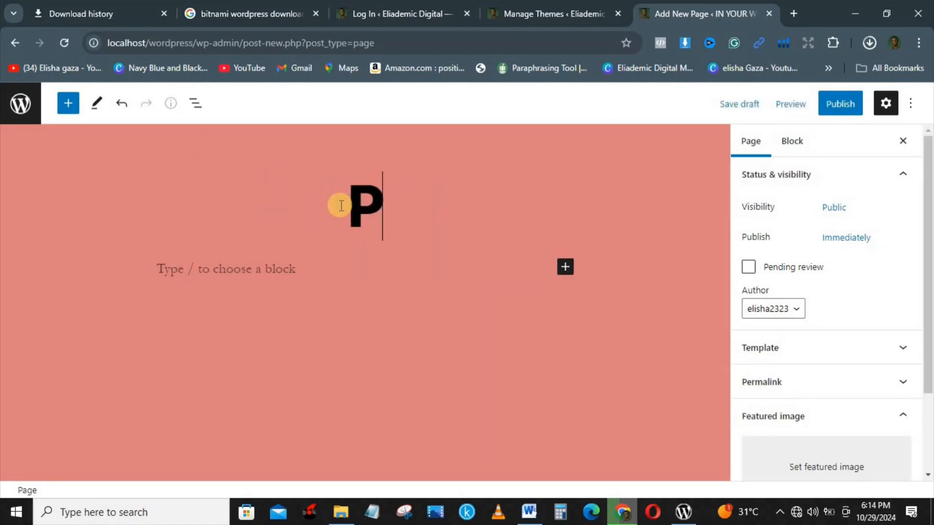
type("ODCAST 2")
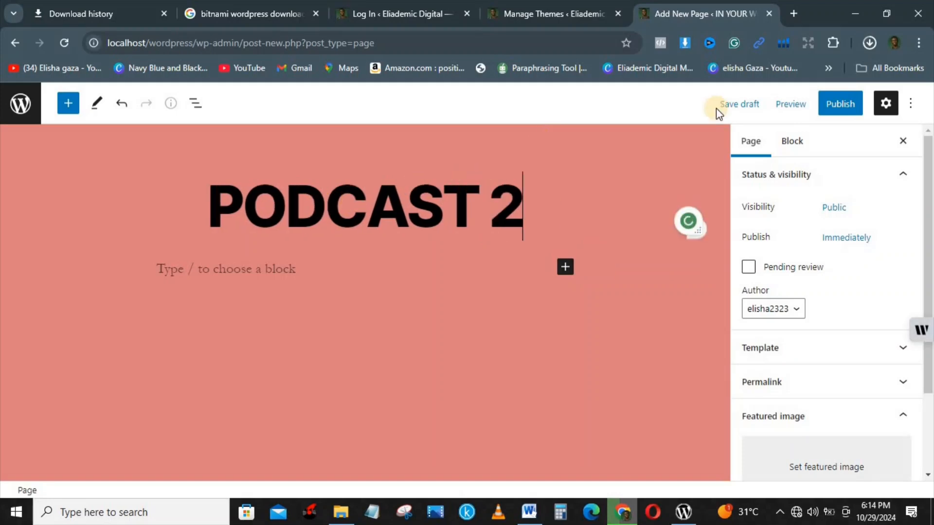
Publish the PODCAST 2 page, check it live, and return to the admin dashboard
left_click(849, 106)
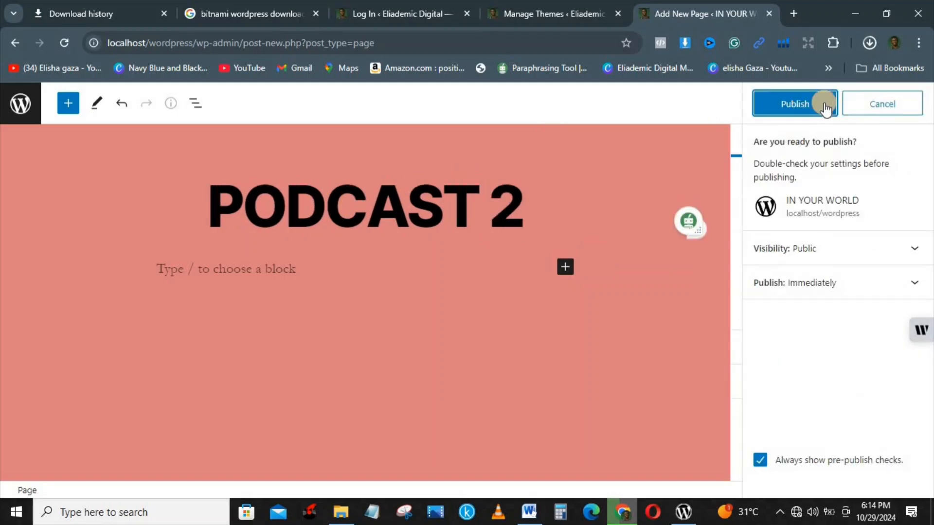
left_click(797, 101)
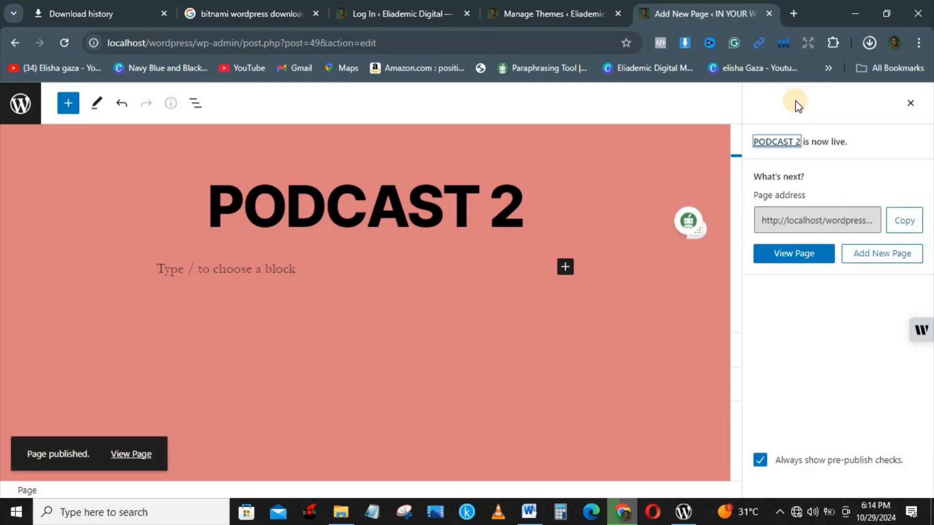
left_click(788, 257)
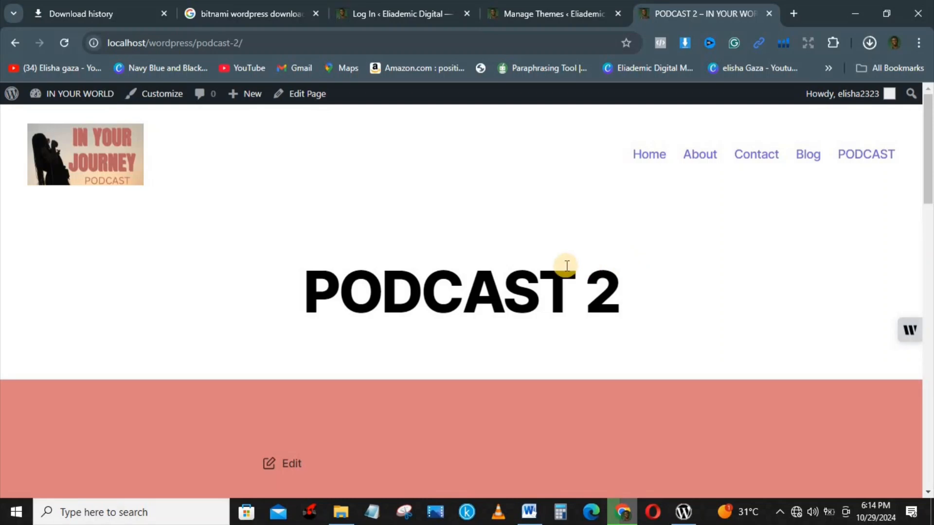
scroll(929, 190, "down", 10)
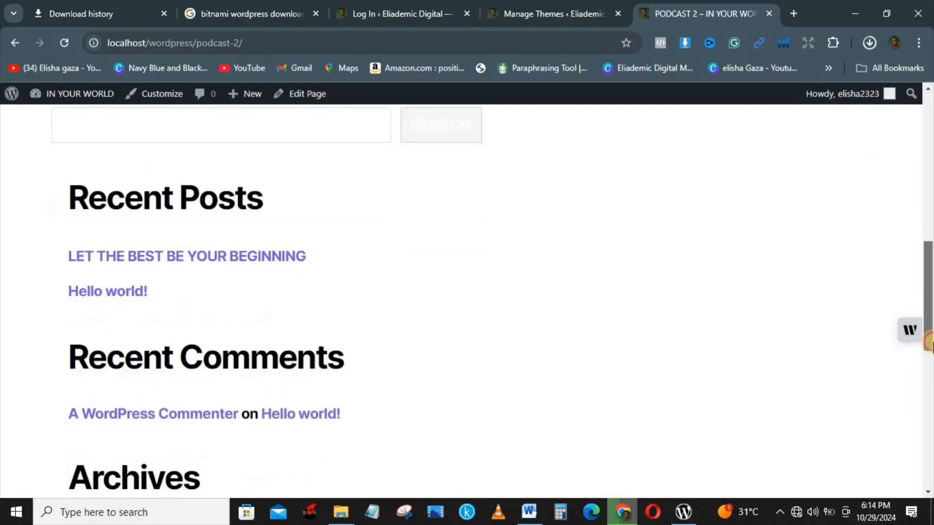
scroll(909, 214, "up", 10)
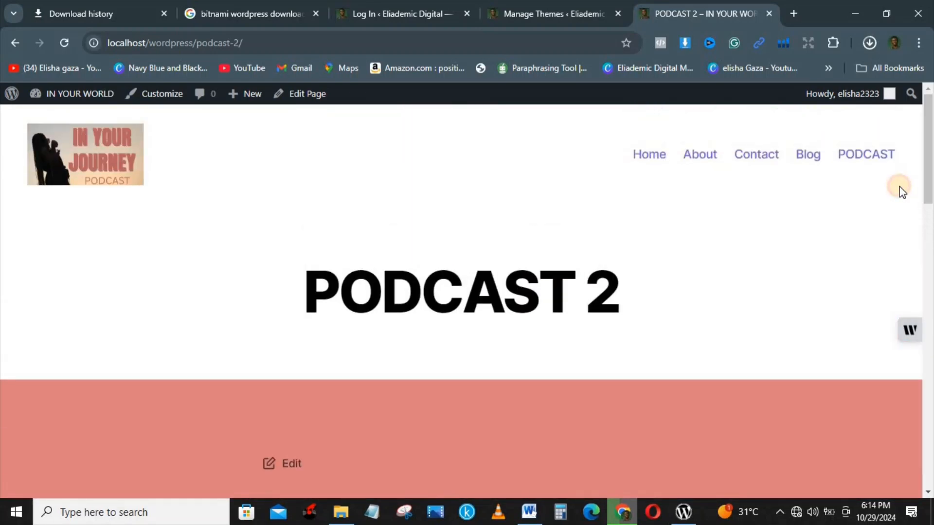
left_click(70, 100)
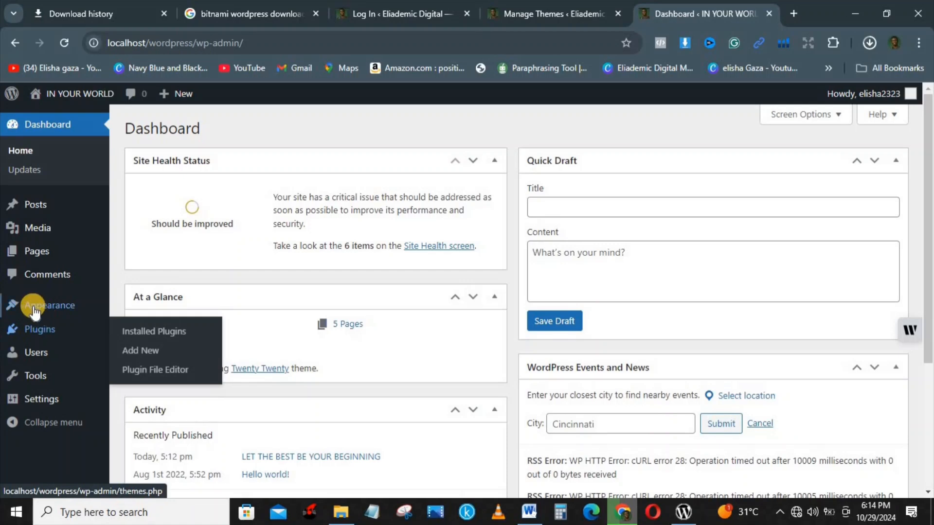
In Appearance > Menus, add the PODCAST 2 page to the Primary menu
mouse_move(34, 309)
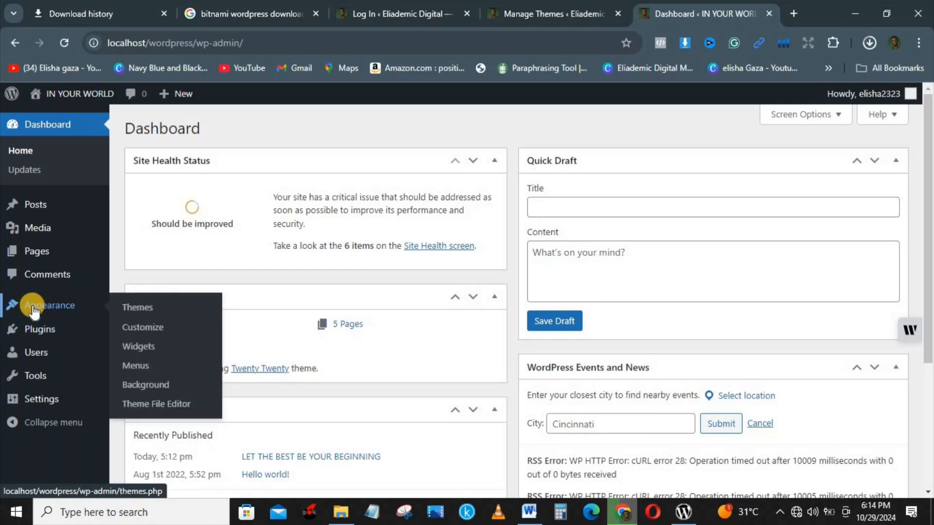
left_click(143, 366)
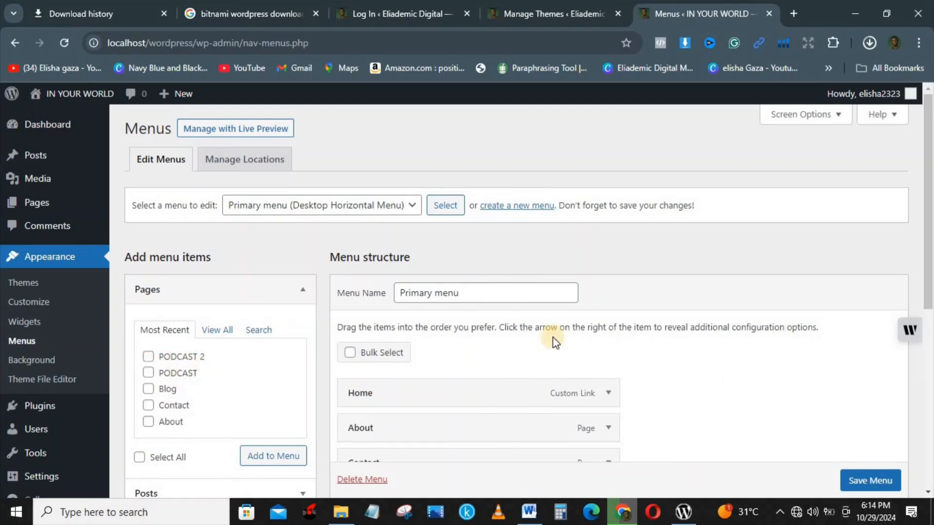
left_click_drag(929, 292, 930, 357)
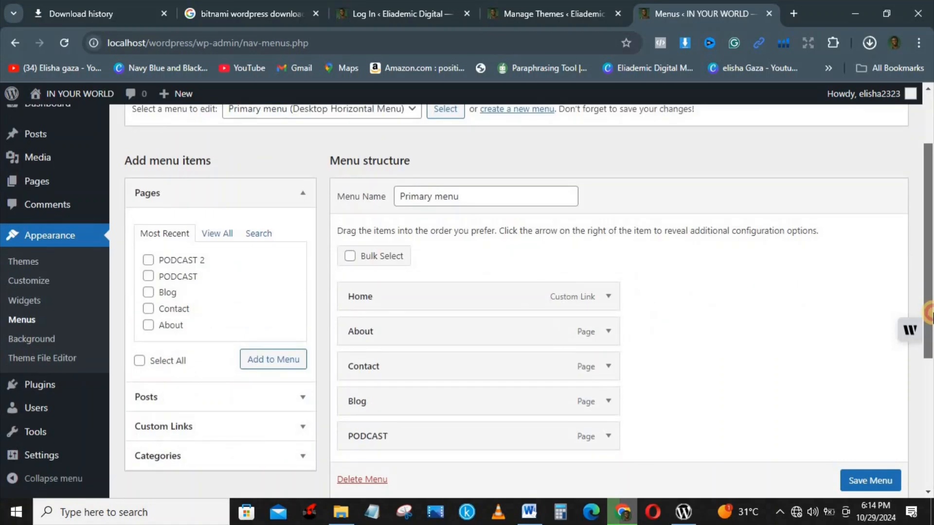
left_click(149, 262)
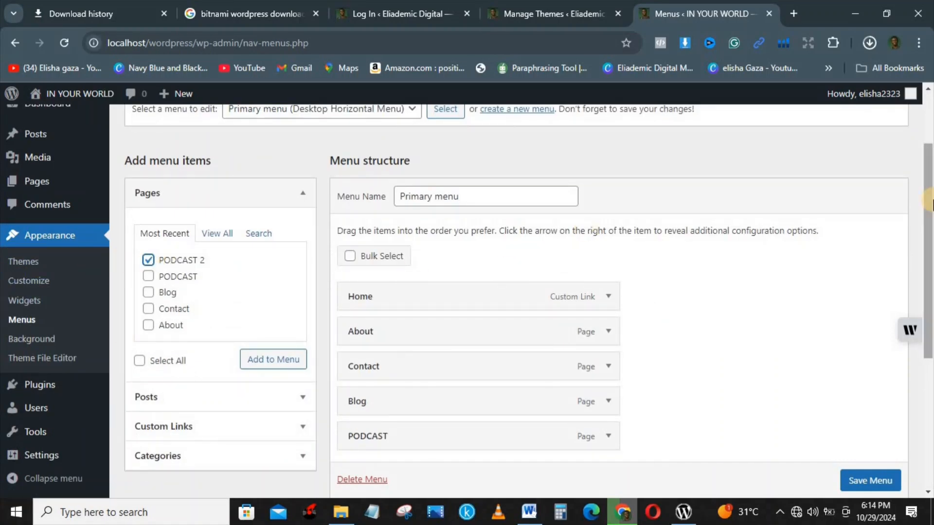
left_click_drag(929, 214, 929, 262)
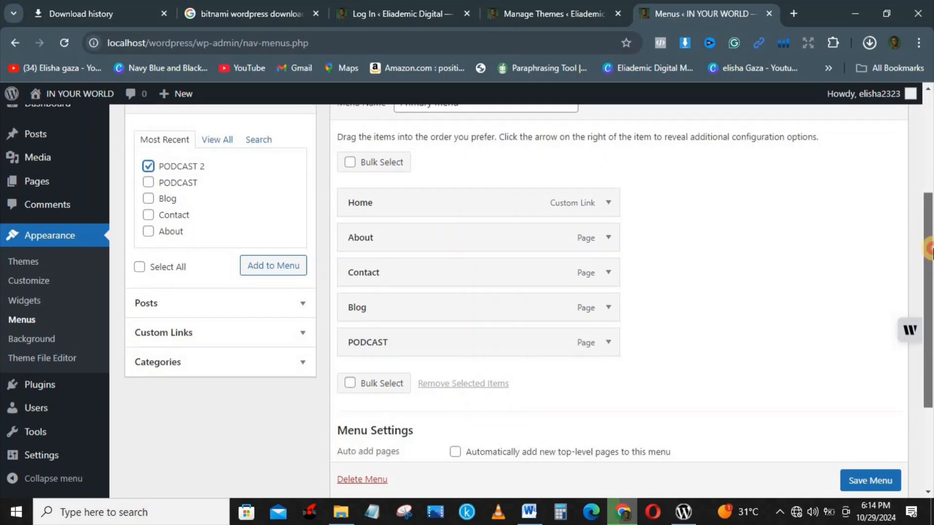
left_click(287, 266)
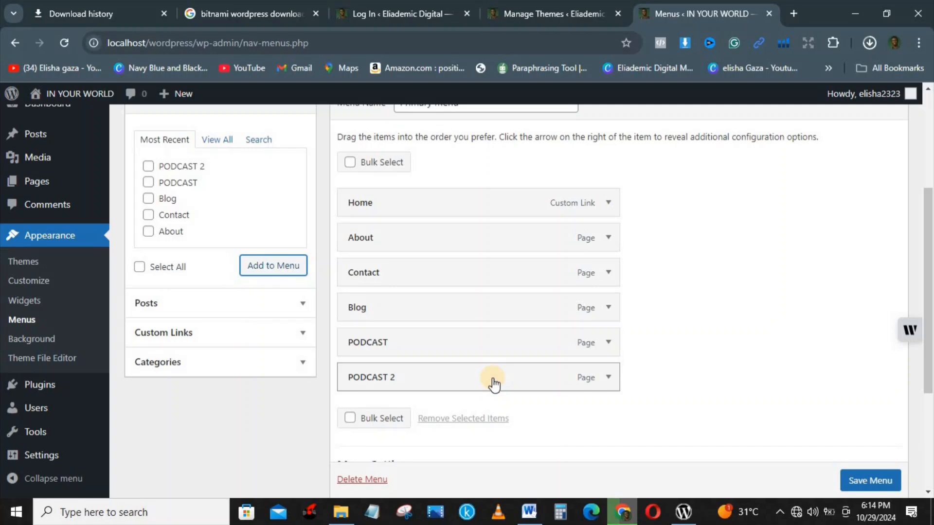
Save the Primary menu and open the site's front page
left_click_drag(929, 335, 929, 389)
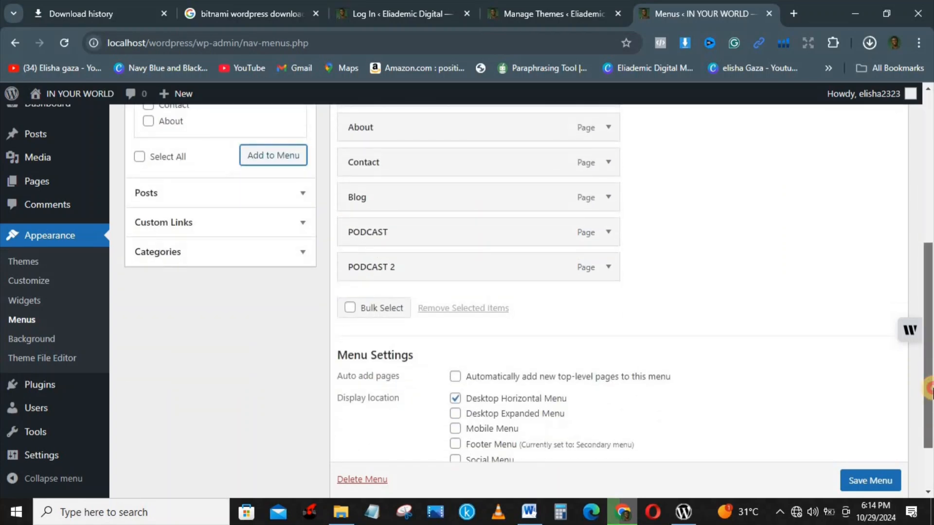
scroll(871, 479, "down", 1)
left_click(871, 478)
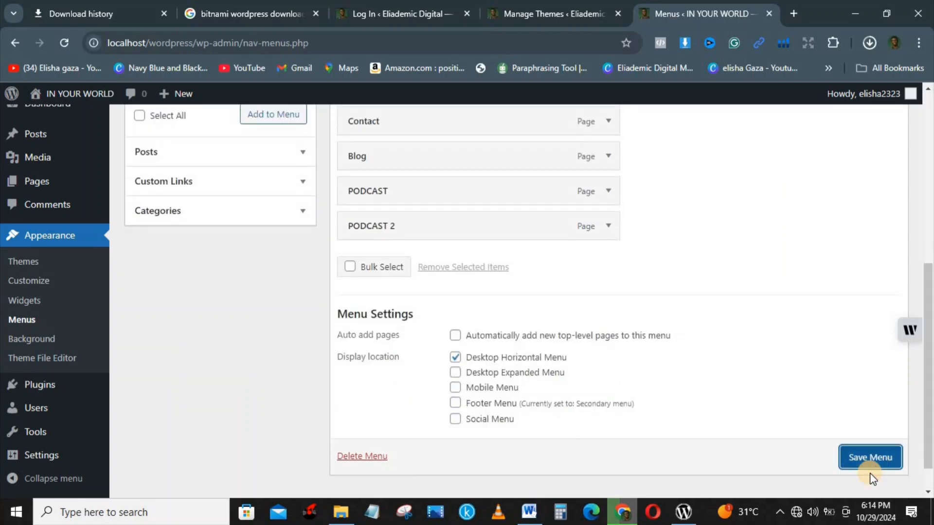
left_click(858, 460)
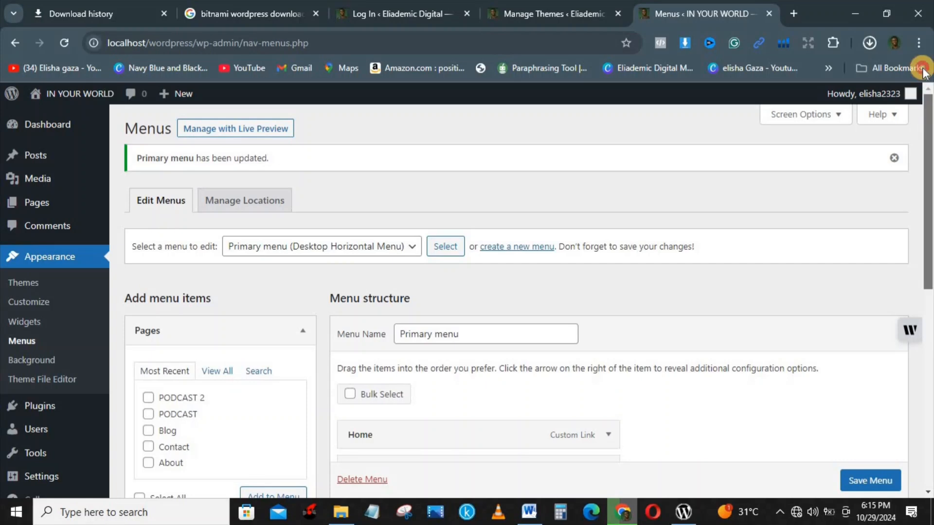
mouse_move(77, 92)
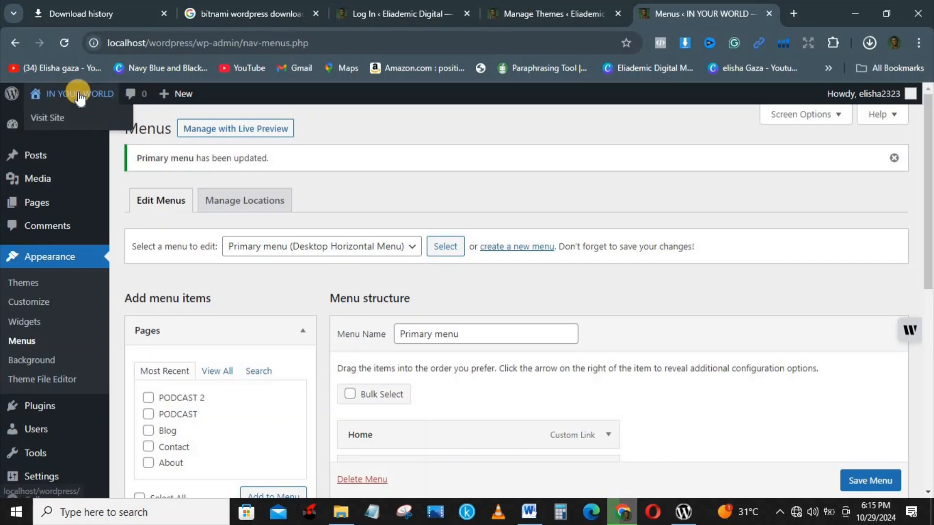
left_click(49, 117)
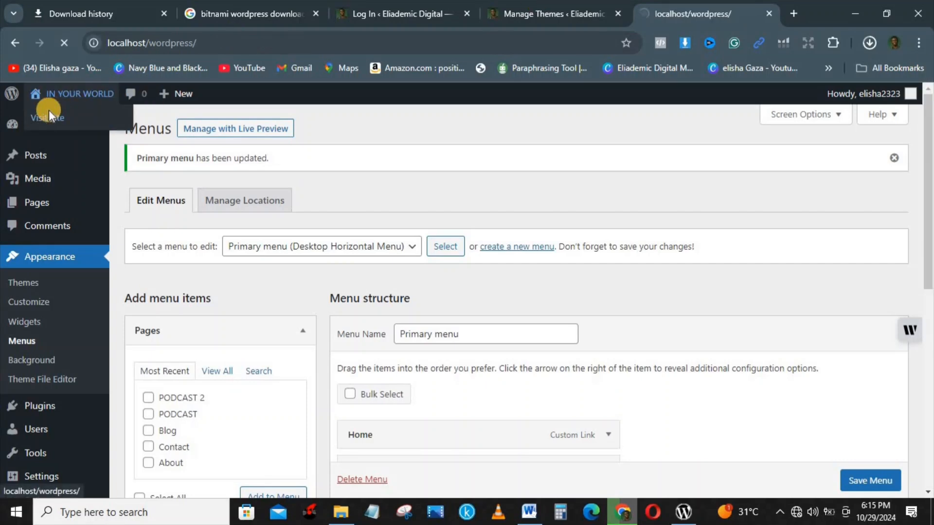